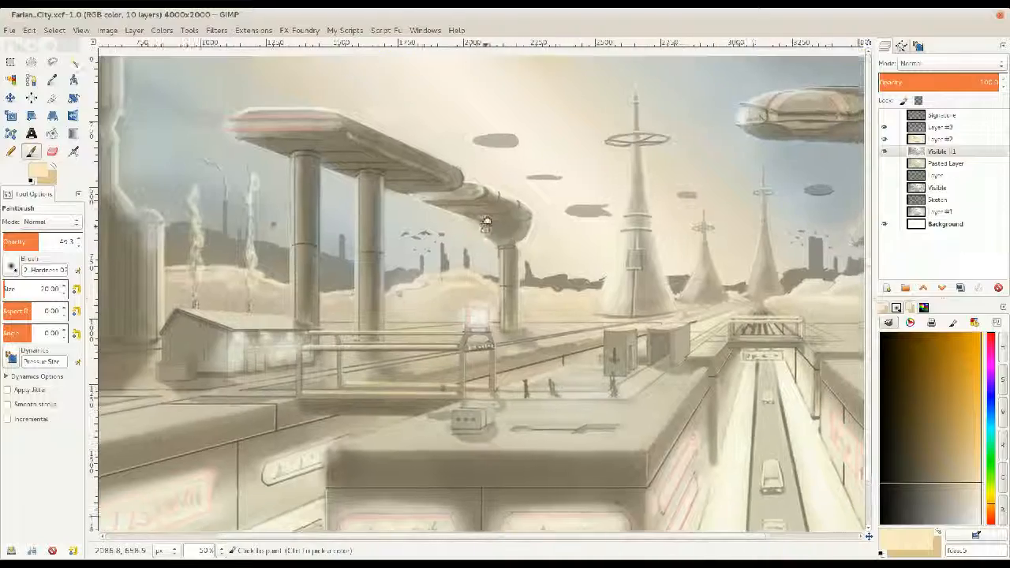
Examine the coloured city painting at close range and as a whole
{"action": "scroll", "coordinate": [484, 216], "scroll_direction": "up", "scroll_amount": 1, "text": "ctrl"}
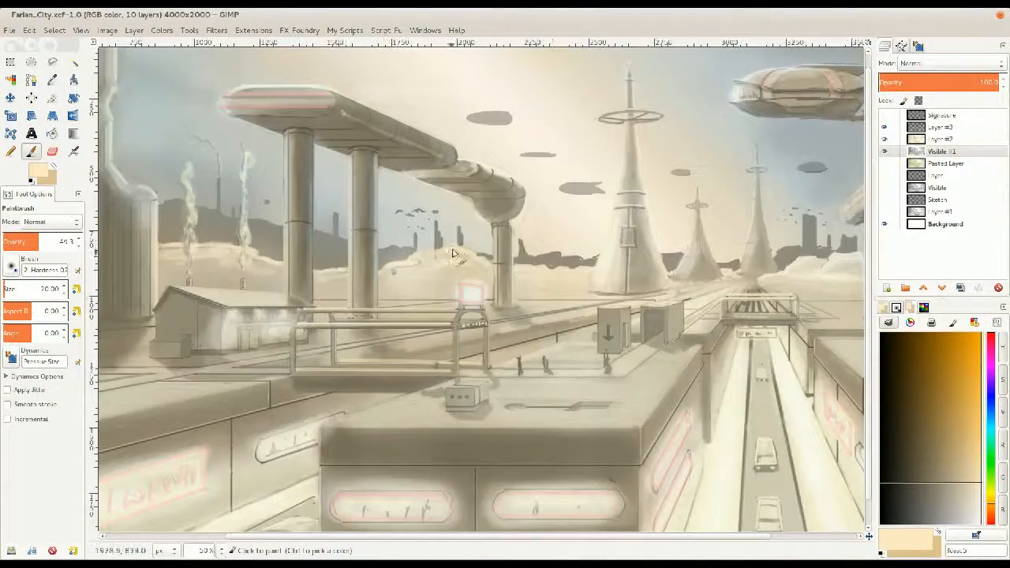
{"action": "scroll", "coordinate": [466, 249], "scroll_direction": "down", "scroll_amount": 1, "text": "ctrl"}
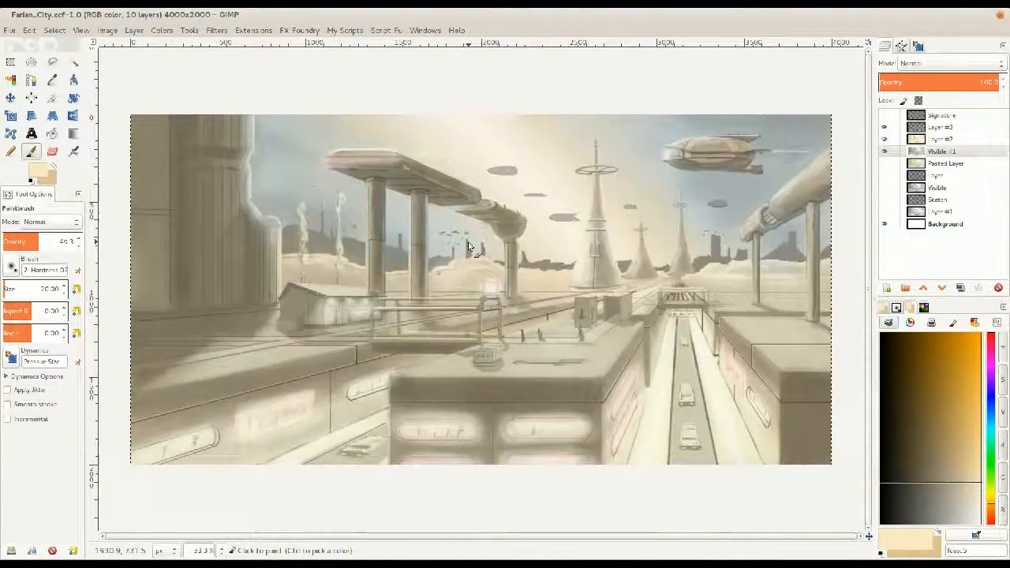
{"action": "scroll", "coordinate": [469, 245], "scroll_direction": "up", "scroll_amount": 1, "text": "ctrl"}
{"action": "left_click_drag", "start_coordinate": [461, 252], "coordinate": [355, 239]}
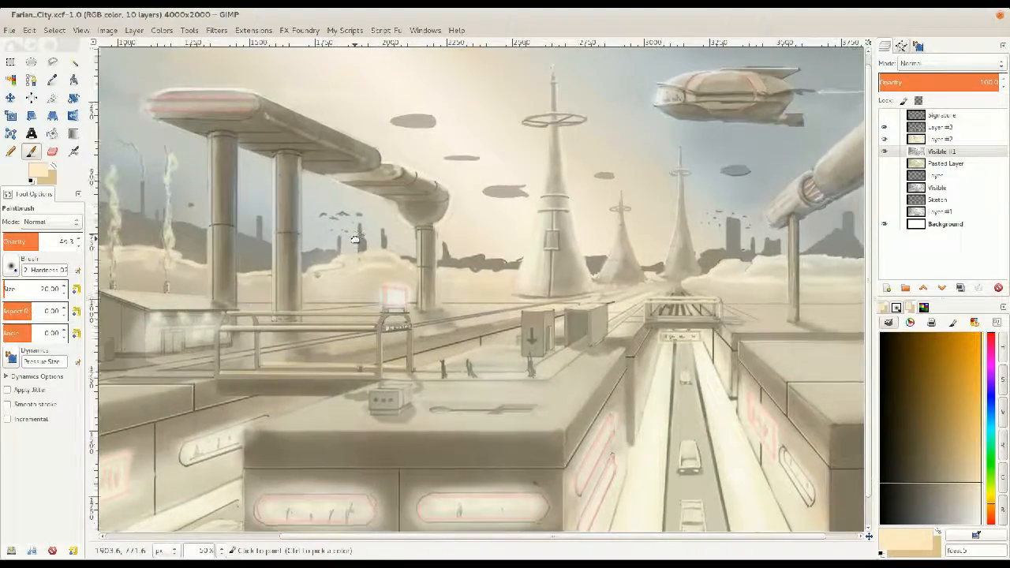
{"action": "scroll", "coordinate": [355, 239], "scroll_direction": "down", "scroll_amount": 1, "text": "ctrl"}
{"action": "scroll", "coordinate": [425, 244], "scroll_direction": "up", "scroll_amount": 1, "text": "ctrl"}
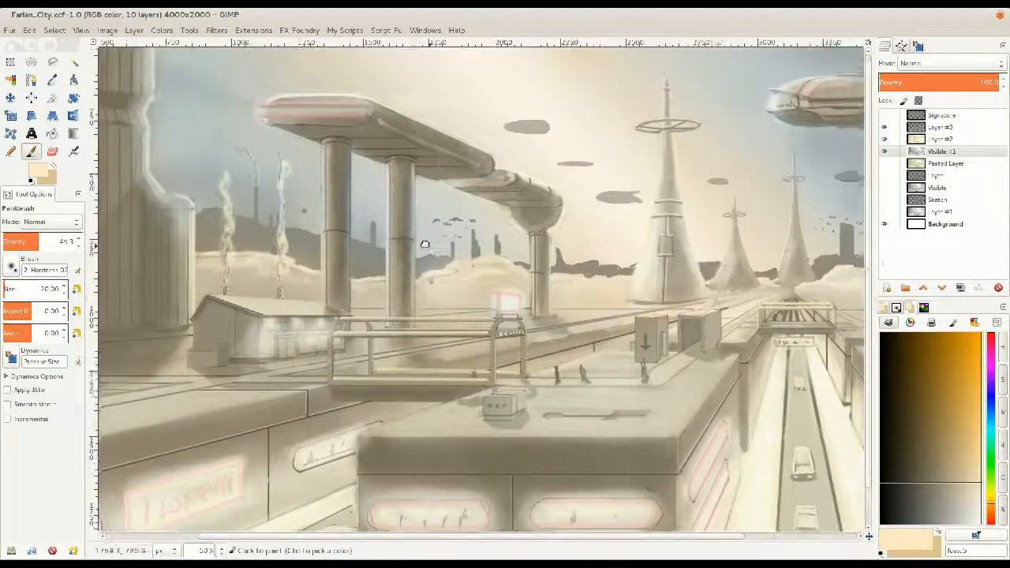
{"action": "left_click_drag", "start_coordinate": [424, 244], "coordinate": [458, 194]}
{"action": "scroll", "coordinate": [466, 239], "scroll_direction": "down", "scroll_amount": 1, "text": "ctrl"}
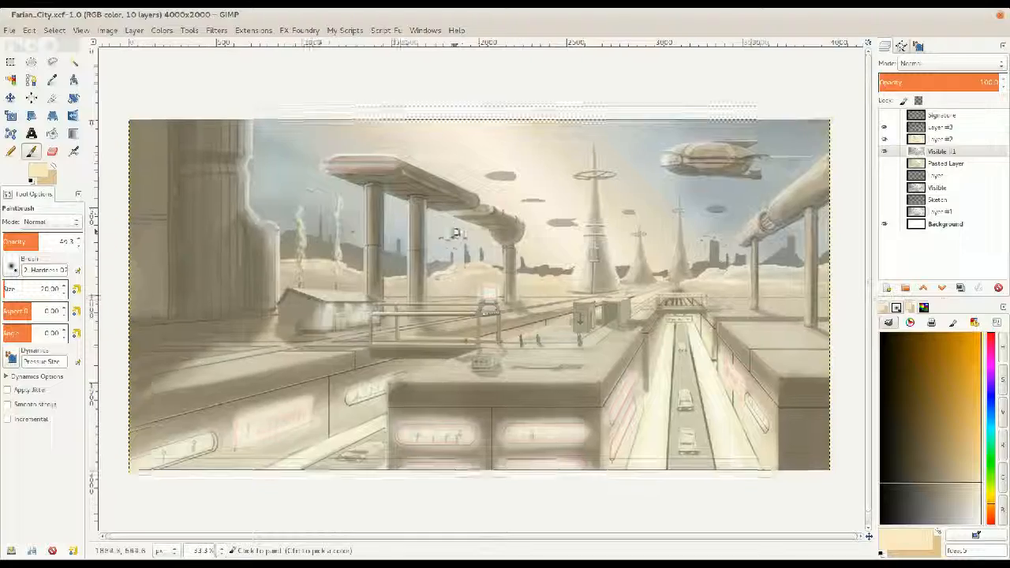
{"action": "scroll", "coordinate": [427, 235], "scroll_direction": "up", "scroll_amount": 1, "text": "ctrl"}
{"action": "scroll", "coordinate": [427, 235], "scroll_direction": "down", "scroll_amount": 1, "text": "ctrl"}
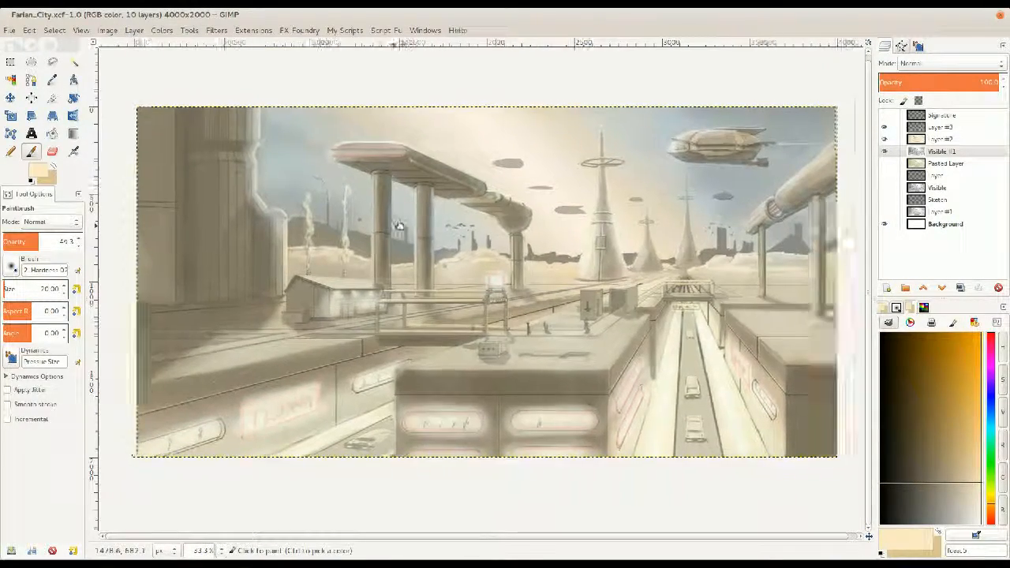
{"action": "scroll", "coordinate": [439, 245], "scroll_direction": "up", "scroll_amount": 1, "text": "ctrl"}
{"action": "scroll", "coordinate": [359, 233], "scroll_direction": "right", "scroll_amount": 5}
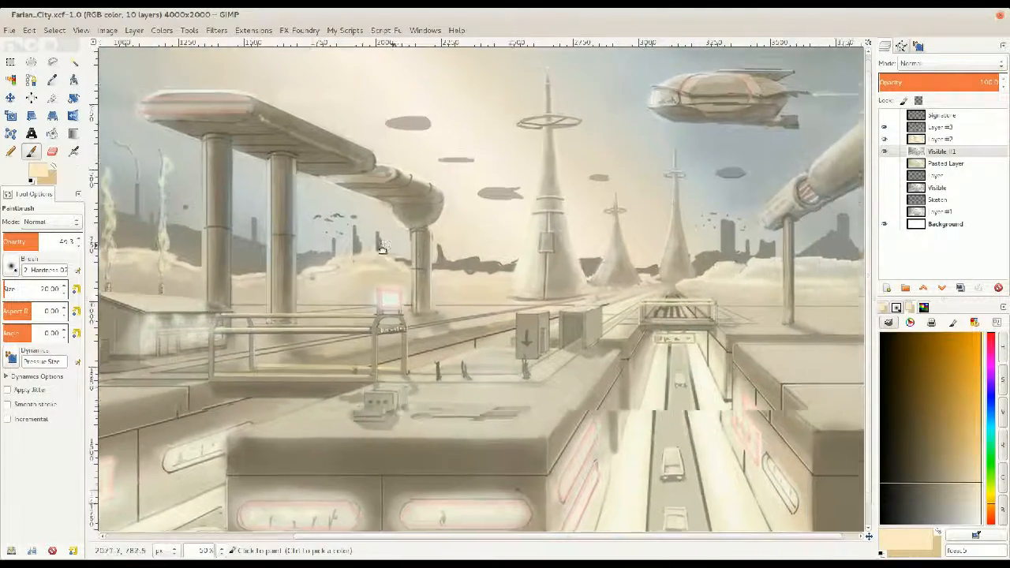
{"action": "left_click_drag", "start_coordinate": [383, 247], "coordinate": [461, 242]}
{"action": "scroll", "coordinate": [472, 255], "scroll_direction": "down", "scroll_amount": 1, "text": "ctrl"}
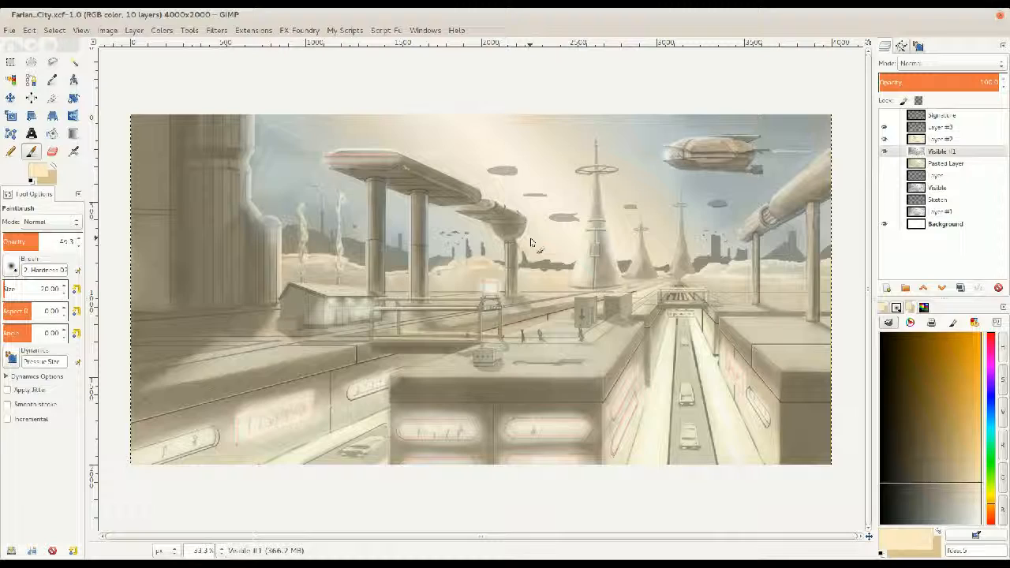
{"action": "scroll", "coordinate": [422, 207], "scroll_direction": "up", "scroll_amount": 1, "text": "ctrl"}
{"action": "left_click_drag", "start_coordinate": [430, 250], "coordinate": [422, 226]}
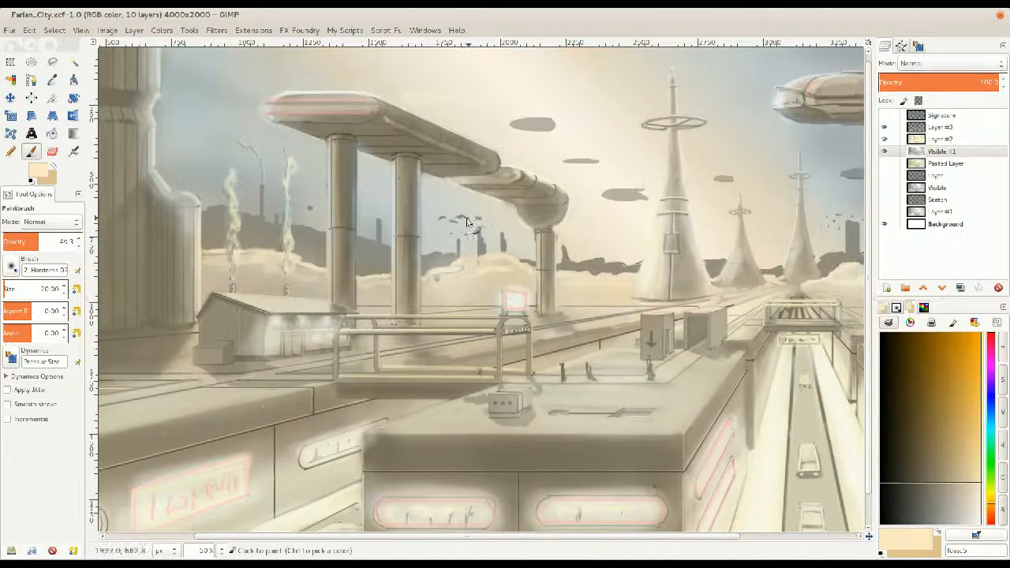
{"action": "scroll", "coordinate": [467, 222], "scroll_direction": "down", "scroll_amount": 1, "text": "ctrl"}
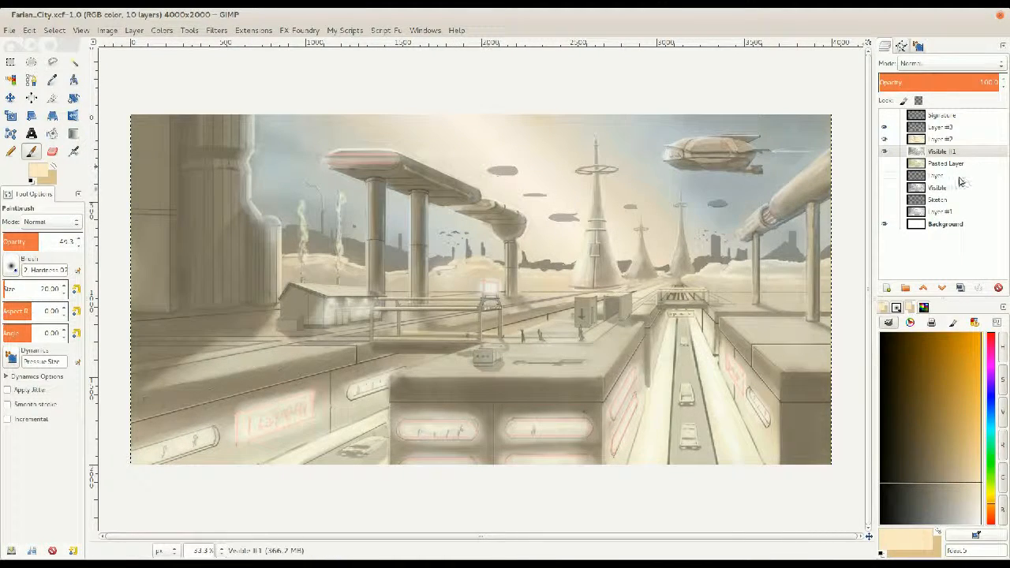
Hide Layer #2 and Layer #3 to leave the greyscale painting, toggling Layer #2 to compare it with the colour version
{"action": "left_click", "coordinate": [885, 141]}
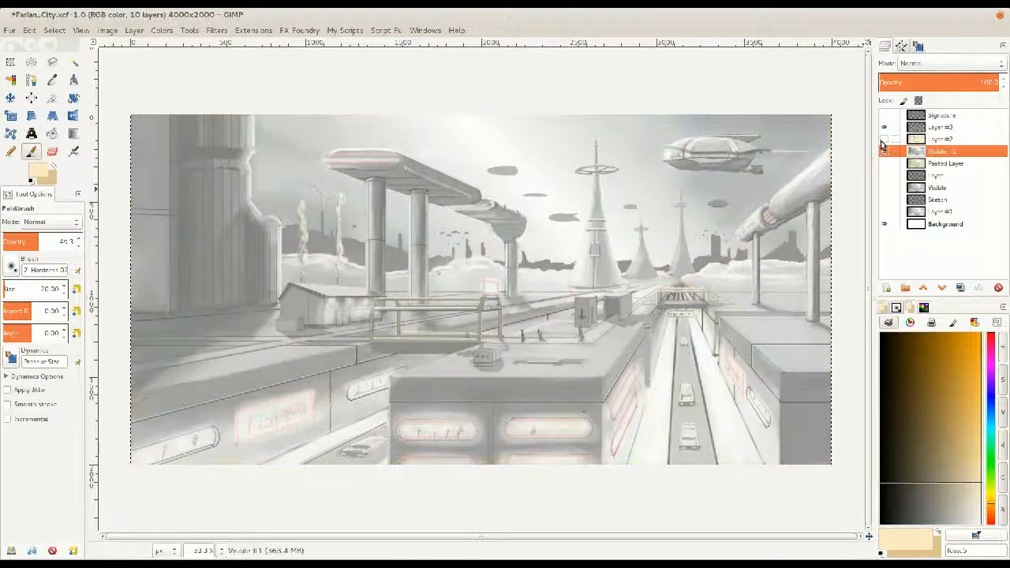
{"action": "left_click", "coordinate": [884, 140]}
{"action": "left_click", "coordinate": [884, 141]}
{"action": "left_click", "coordinate": [884, 128]}
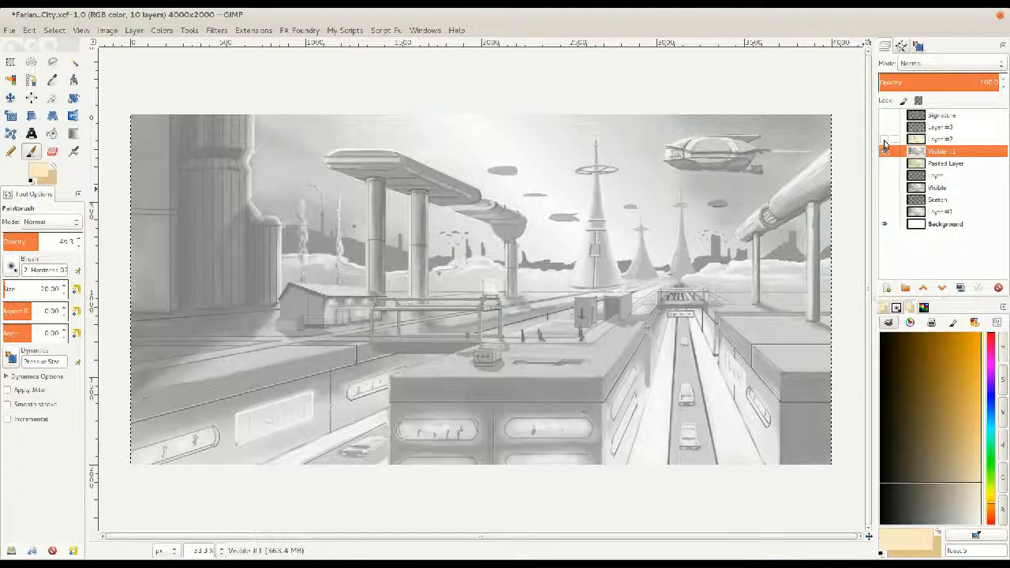
{"action": "left_click", "coordinate": [885, 140]}
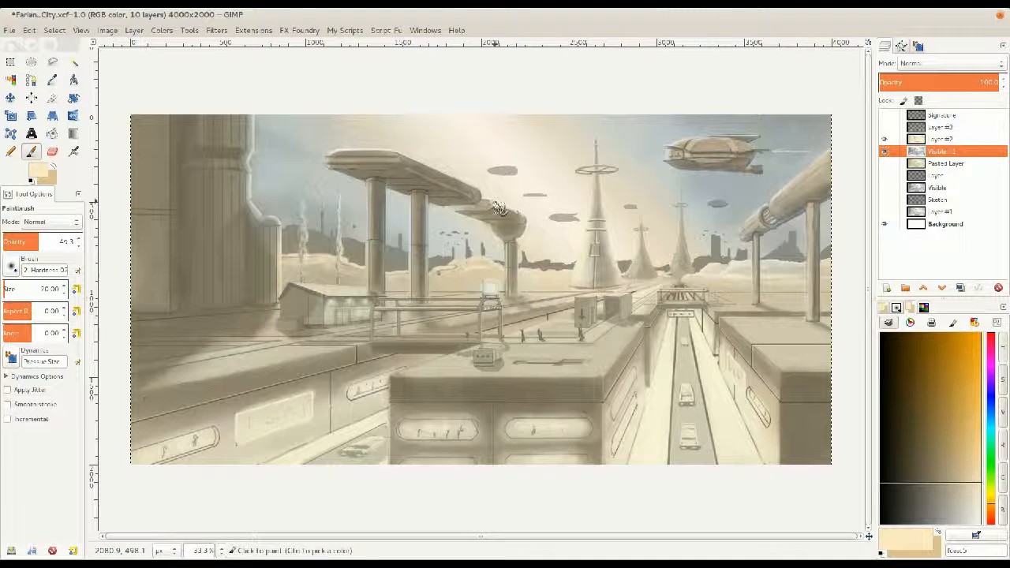
{"action": "left_click", "coordinate": [884, 141]}
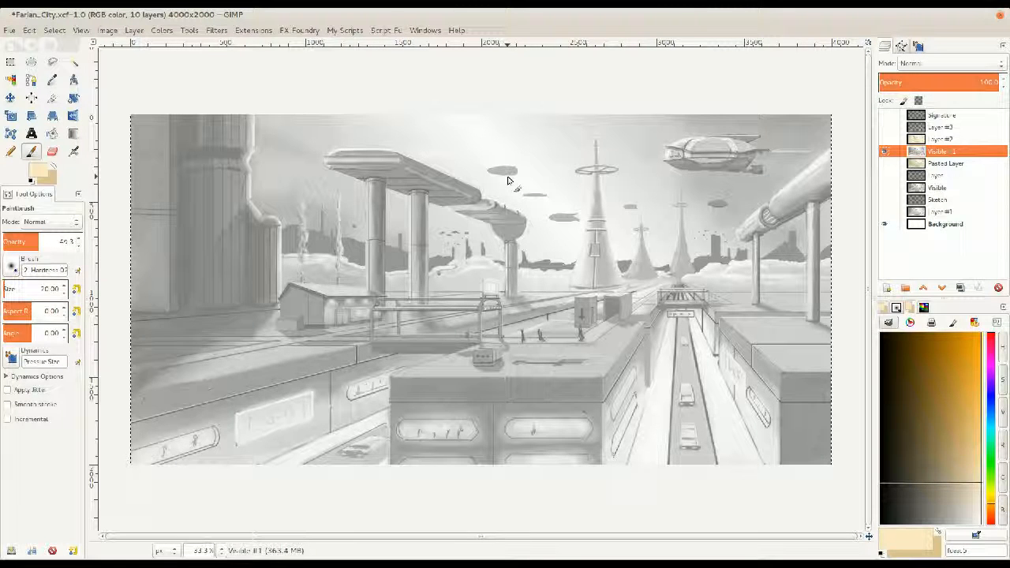
Choose a saturated orange and add a new transparent layer above the Signature layer
{"action": "left_click_drag", "start_coordinate": [925, 410], "coordinate": [981, 333]}
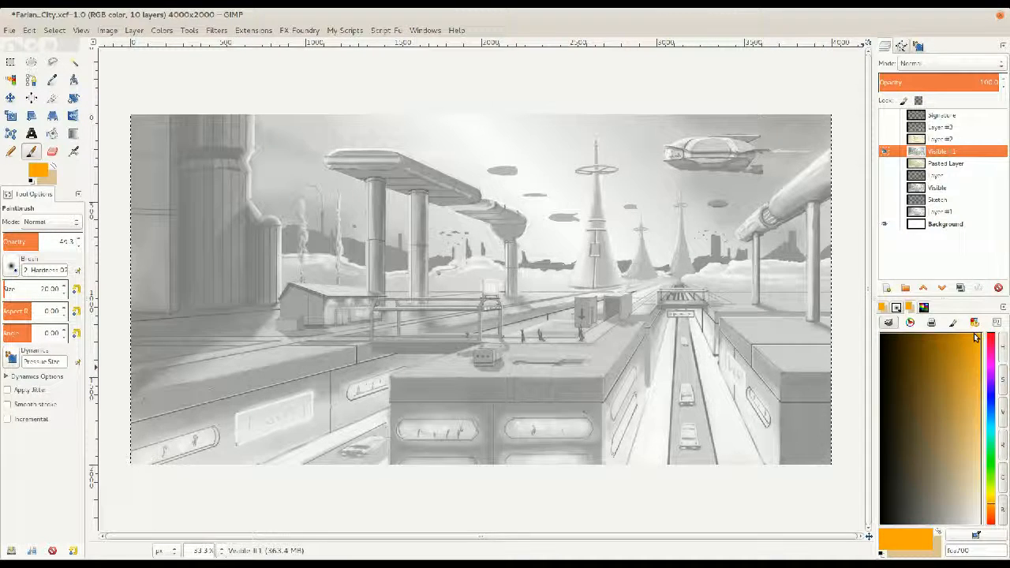
{"action": "left_click", "coordinate": [940, 116]}
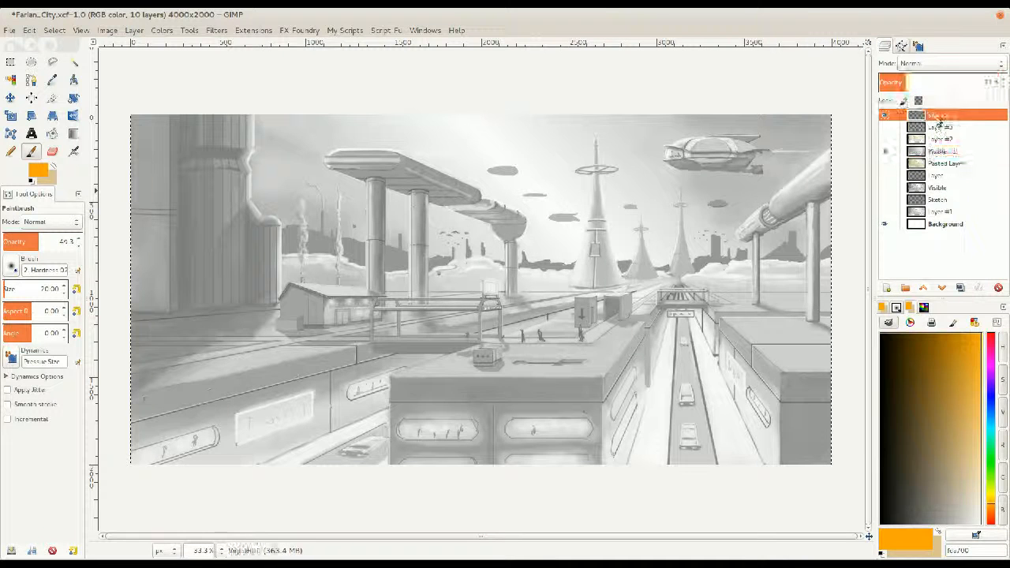
{"action": "left_click", "coordinate": [887, 287]}
{"action": "left_click", "coordinate": [554, 360]}
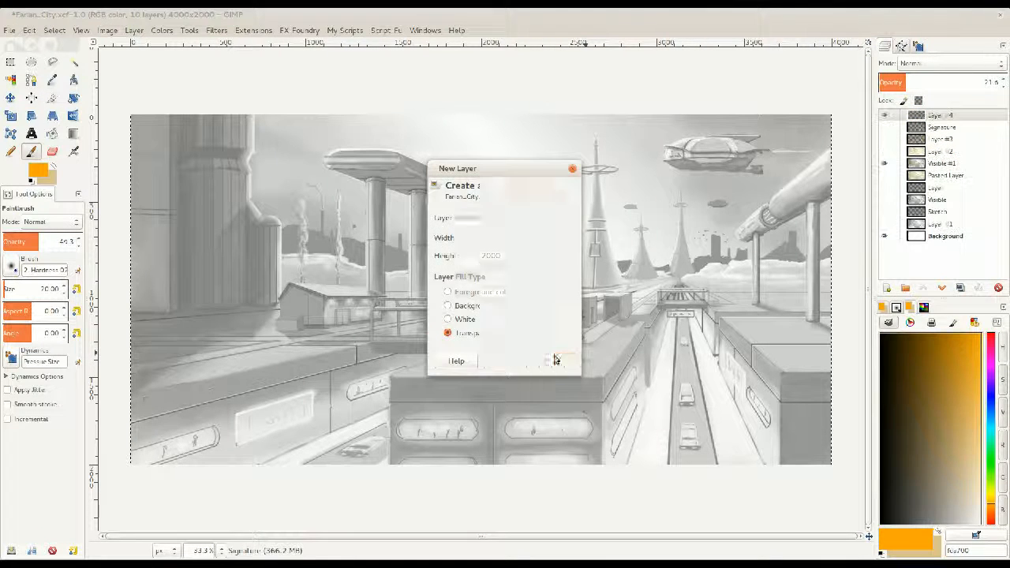
Set the swapped-in foreground colour to white and bucket fill the whole new layer with it
{"action": "left_click", "coordinate": [55, 169]}
{"action": "left_click", "coordinate": [38, 171]}
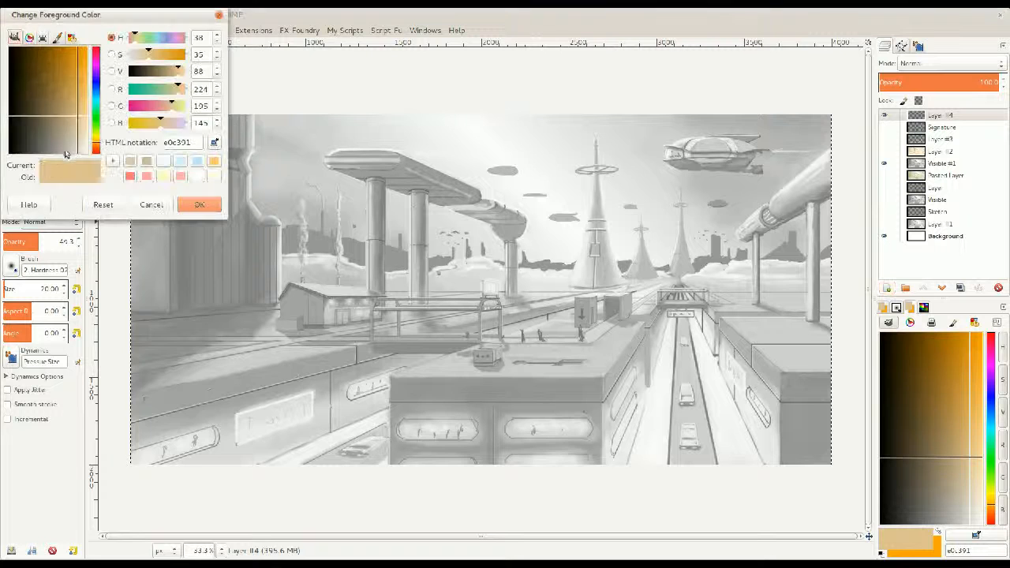
{"action": "left_click", "coordinate": [87, 153]}
{"action": "left_click", "coordinate": [199, 205]}
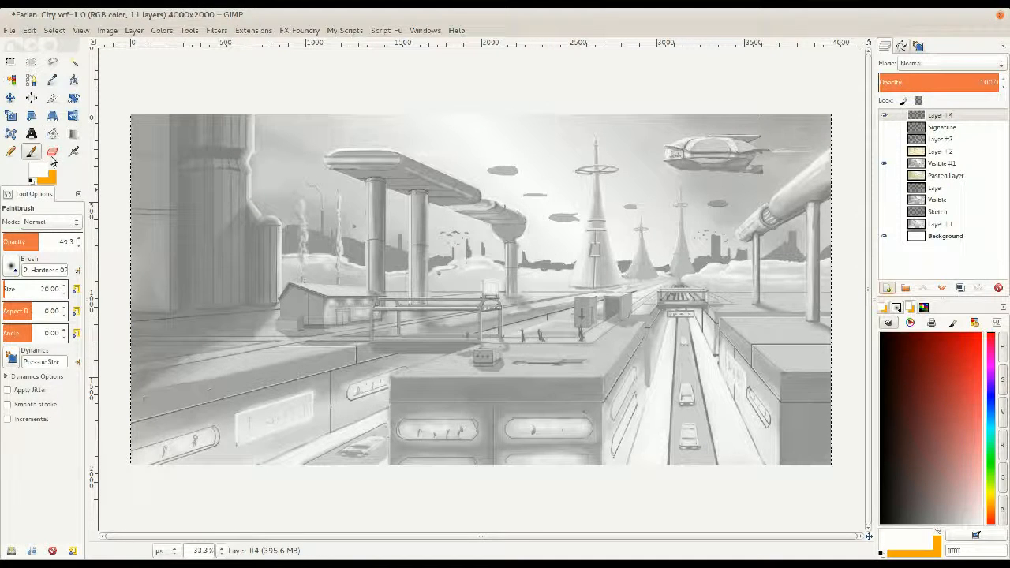
{"action": "left_click", "coordinate": [52, 134]}
{"action": "left_click", "coordinate": [393, 223]}
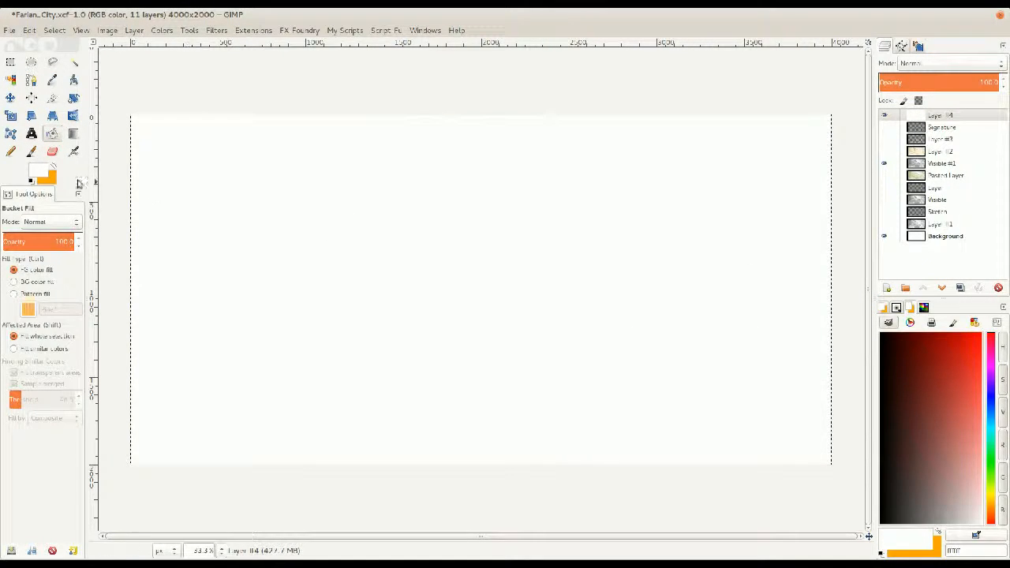
Set up the Paintbrush with a fully saturated orange and a brush size of 100
{"action": "left_click", "coordinate": [31, 151]}
{"action": "left_click", "coordinate": [54, 168]}
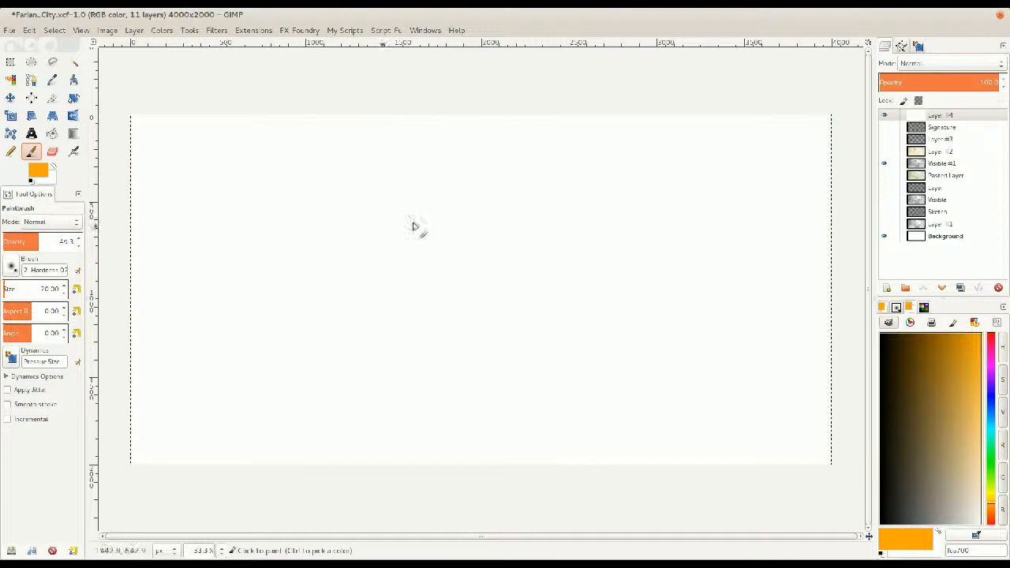
{"action": "left_click", "coordinate": [983, 336]}
{"action": "key", "text": "shift+bracketright"}
{"action": "key", "text": "shift+bracketright"}
{"action": "key", "text": "shift+bracketright"}
{"action": "key", "text": "shift+bracketright"}
{"action": "key", "text": "shift+bracketright"}
{"action": "key", "text": "shift+bracketright"}
{"action": "key", "text": "shift+bracketright"}
{"action": "key", "text": "shift+bracketright"}
Raise the brush opacity to 100 and paint a vertical orange swatch on the white layer
{"action": "mouse_move", "coordinate": [327, 217]}
{"action": "left_mouse_down"}
{"action": "mouse_move", "coordinate": [326, 281]}
{"action": "mouse_move", "coordinate": [325, 215]}
{"action": "left_mouse_up"}
{"action": "key", "text": "ctrl+z"}
{"action": "left_click_drag", "start_coordinate": [54, 239], "coordinate": [77, 240]}
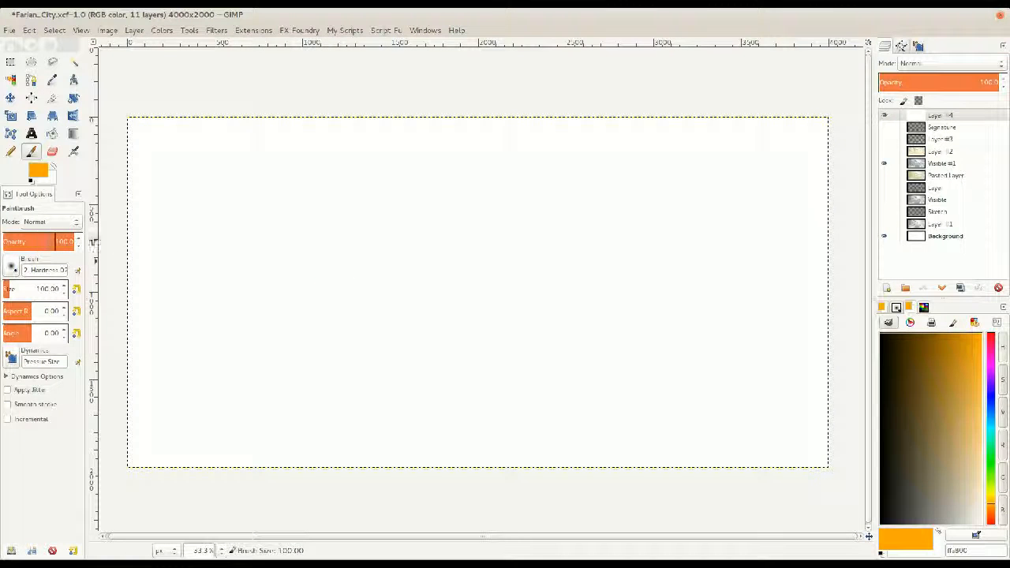
{"action": "mouse_move", "coordinate": [327, 211]}
{"action": "left_mouse_down"}
{"action": "mouse_move", "coordinate": [341, 296]}
{"action": "mouse_move", "coordinate": [330, 228]}
{"action": "left_mouse_up"}
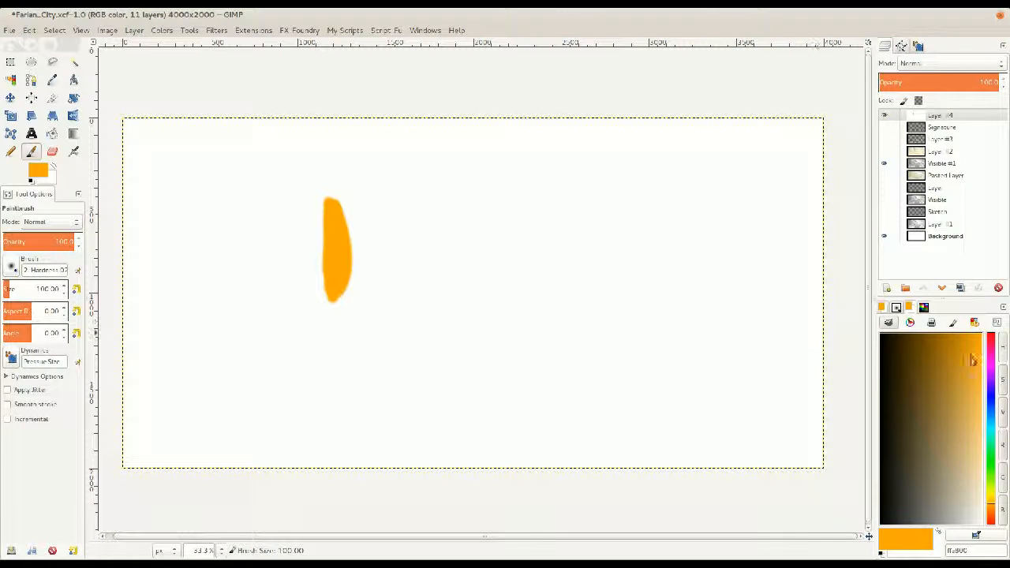
Paint a magenta and a blue vertical swatch in a row to the right of the orange one
{"action": "left_click", "coordinate": [991, 373]}
{"action": "mouse_move", "coordinate": [386, 266]}
{"action": "left_mouse_down"}
{"action": "mouse_move", "coordinate": [380, 229]}
{"action": "mouse_move", "coordinate": [380, 260]}
{"action": "left_mouse_up"}
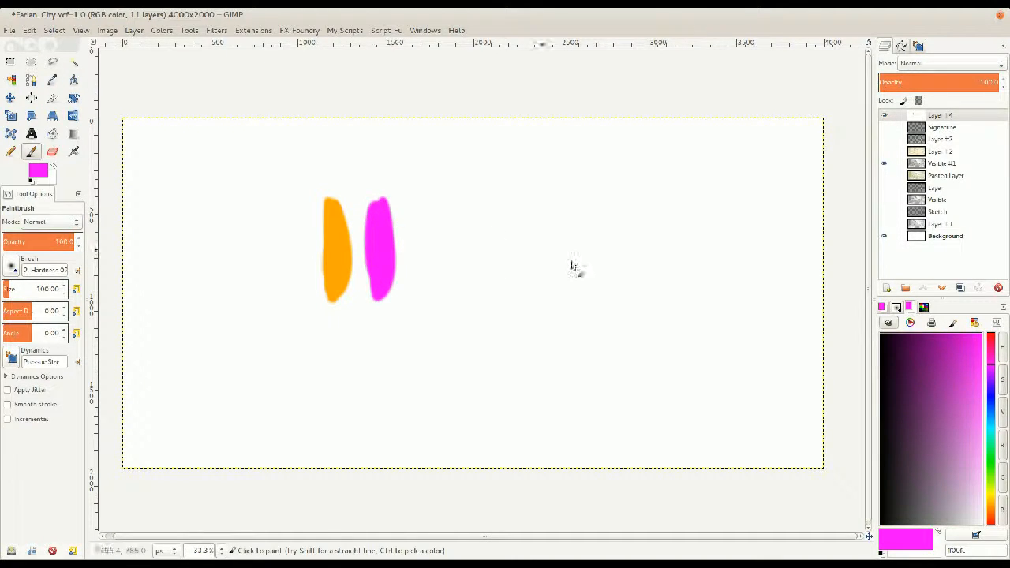
{"action": "left_click", "coordinate": [992, 403]}
{"action": "mouse_move", "coordinate": [440, 195]}
{"action": "left_mouse_down"}
{"action": "mouse_move", "coordinate": [444, 275]}
{"action": "mouse_move", "coordinate": [444, 226]}
{"action": "mouse_move", "coordinate": [435, 265]}
{"action": "left_mouse_up"}
Try to paint a paler blue swatch to the right of the blue one
{"action": "mouse_move", "coordinate": [976, 347]}
{"action": "left_mouse_down"}
{"action": "mouse_move", "coordinate": [955, 374]}
{"action": "mouse_move", "coordinate": [962, 419]}
{"action": "mouse_move", "coordinate": [983, 430]}
{"action": "left_mouse_up"}
{"action": "mouse_move", "coordinate": [485, 252]}
{"action": "left_mouse_down"}
{"action": "mouse_move", "coordinate": [482, 297]}
{"action": "mouse_move", "coordinate": [480, 252]}
{"action": "left_mouse_up"}
{"action": "key", "text": "ctrl+z"}
{"action": "left_click_drag", "start_coordinate": [963, 458], "coordinate": [982, 489]}
{"action": "mouse_move", "coordinate": [474, 252]}
{"action": "left_mouse_down"}
{"action": "mouse_move", "coordinate": [475, 301]}
{"action": "mouse_move", "coordinate": [492, 270]}
{"action": "left_mouse_up"}
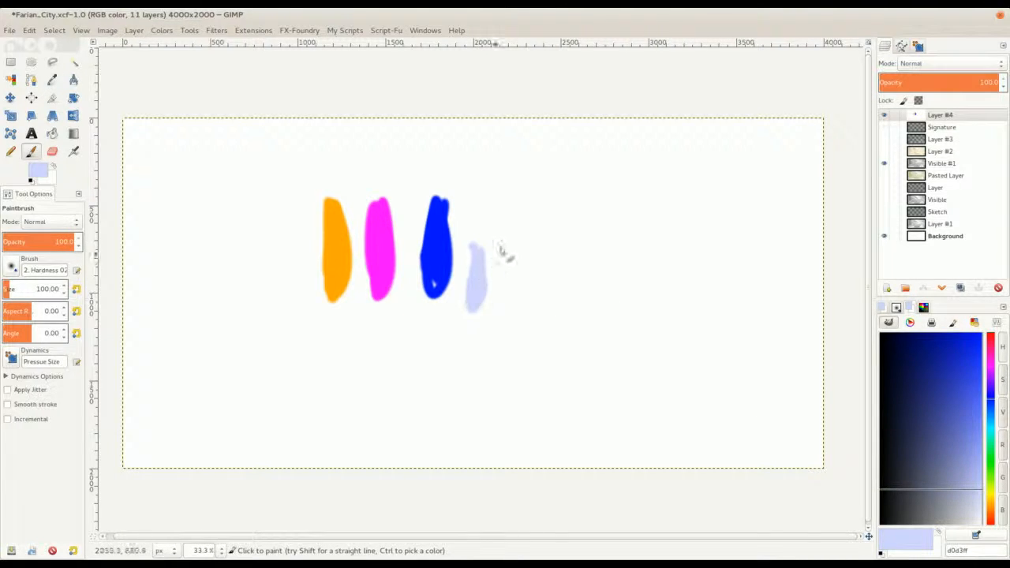
{"action": "key", "text": "ctrl+z"}
Paint a pale cyan and a pale green swatch to the right of the blue one
{"action": "left_click_drag", "start_coordinate": [995, 427], "coordinate": [992, 432]}
{"action": "mouse_move", "coordinate": [494, 218]}
{"action": "left_mouse_down"}
{"action": "mouse_move", "coordinate": [486, 256]}
{"action": "mouse_move", "coordinate": [499, 282]}
{"action": "left_mouse_up"}
{"action": "left_click", "coordinate": [1002, 467]}
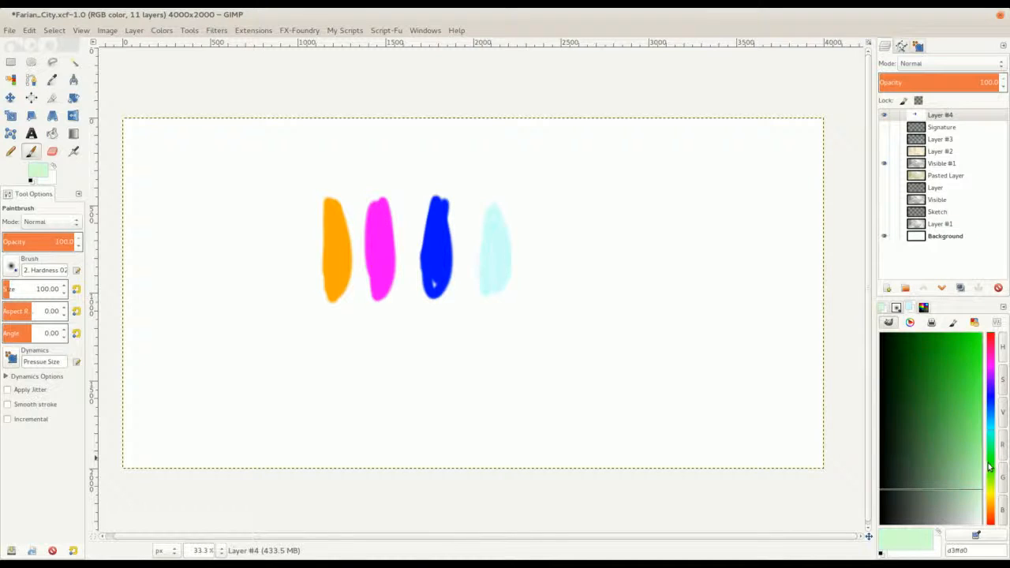
{"action": "mouse_move", "coordinate": [550, 217]}
{"action": "left_mouse_down"}
{"action": "mouse_move", "coordinate": [553, 288]}
{"action": "mouse_move", "coordinate": [544, 264]}
{"action": "mouse_move", "coordinate": [553, 236]}
{"action": "mouse_move", "coordinate": [544, 279]}
{"action": "left_mouse_up"}
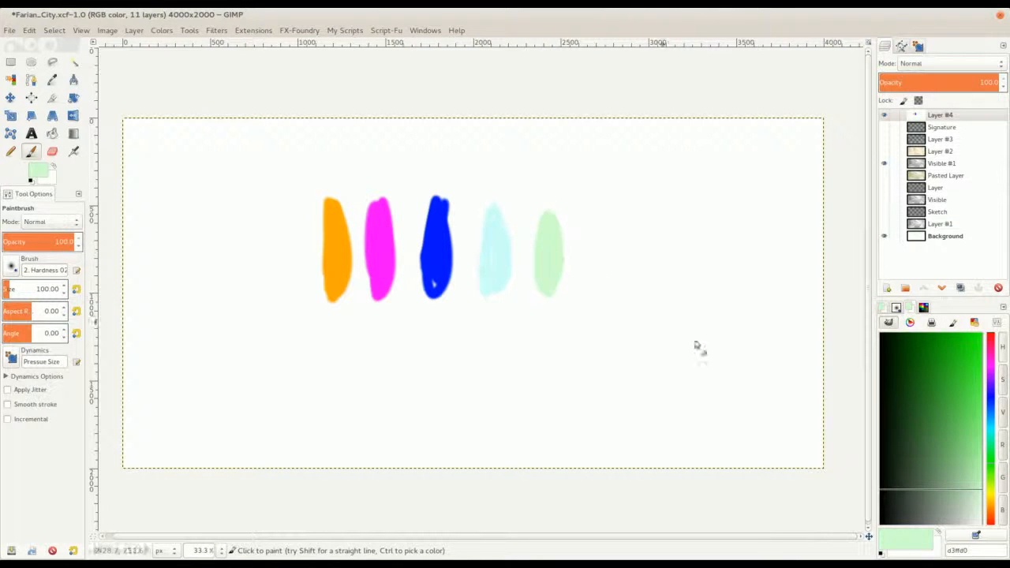
Paint over the pale cyan and pale green swatches with fully saturated cyan and green
{"action": "left_click_drag", "start_coordinate": [967, 446], "coordinate": [1007, 321]}
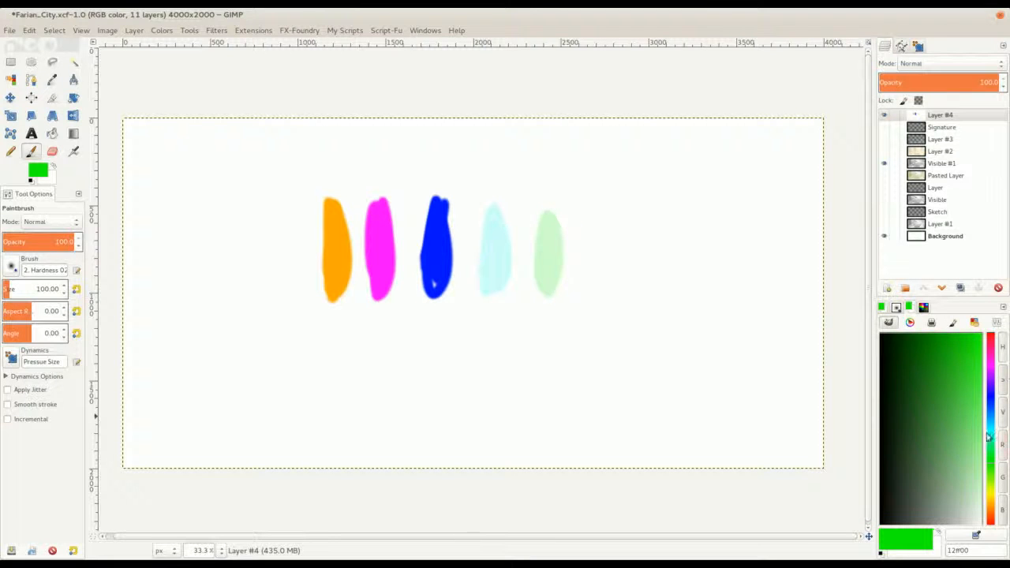
{"action": "left_click_drag", "start_coordinate": [987, 442], "coordinate": [987, 432]}
{"action": "mouse_move", "coordinate": [500, 214]}
{"action": "left_mouse_down"}
{"action": "mouse_move", "coordinate": [501, 278]}
{"action": "mouse_move", "coordinate": [503, 206]}
{"action": "left_mouse_up"}
{"action": "left_click_drag", "start_coordinate": [991, 447], "coordinate": [991, 467]}
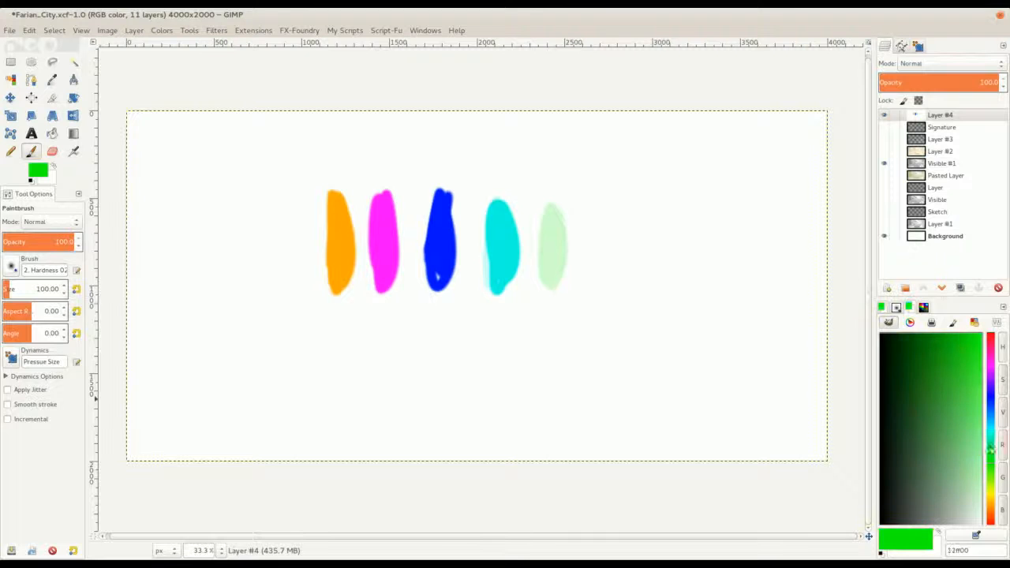
{"action": "mouse_move", "coordinate": [560, 221]}
{"action": "left_mouse_down"}
{"action": "mouse_move", "coordinate": [552, 273]}
{"action": "mouse_move", "coordinate": [572, 257]}
{"action": "mouse_move", "coordinate": [556, 236]}
{"action": "left_mouse_up"}
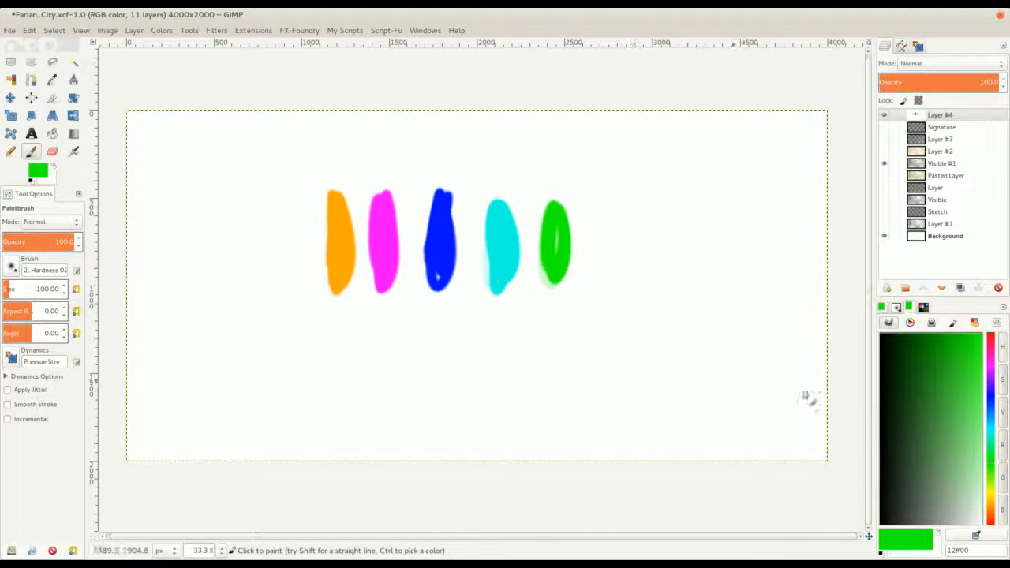
Paint a saturated yellow and a red vertical swatch to the right of the green one
{"action": "left_click", "coordinate": [991, 498]}
{"action": "mouse_move", "coordinate": [607, 206]}
{"action": "left_mouse_down"}
{"action": "mouse_move", "coordinate": [620, 261]}
{"action": "mouse_move", "coordinate": [607, 267]}
{"action": "mouse_move", "coordinate": [607, 213]}
{"action": "mouse_move", "coordinate": [601, 276]}
{"action": "left_mouse_up"}
{"action": "left_click_drag", "start_coordinate": [991, 512], "coordinate": [991, 525]}
{"action": "mouse_move", "coordinate": [673, 207]}
{"action": "left_mouse_down"}
{"action": "mouse_move", "coordinate": [667, 280]}
{"action": "mouse_move", "coordinate": [666, 236]}
{"action": "left_mouse_up"}
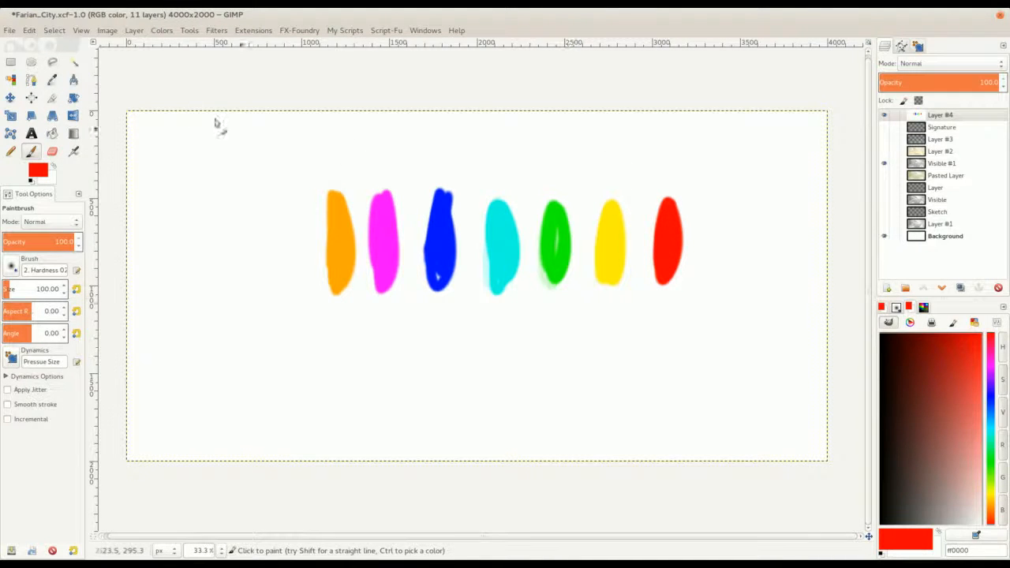
Desaturate the swatch layer with the shade of gray based on Lightness
{"action": "left_click", "coordinate": [160, 30]}
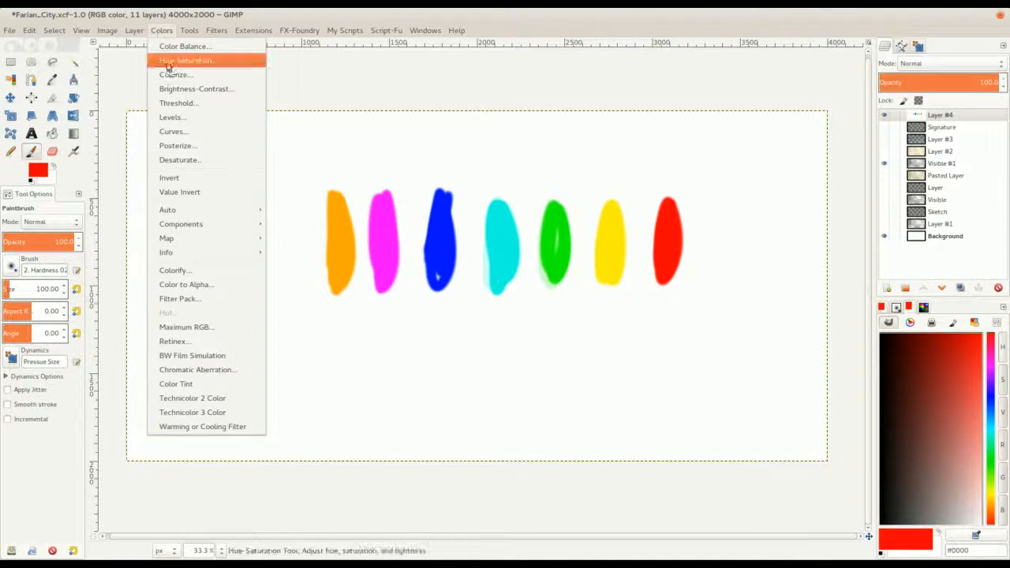
{"action": "left_click", "coordinate": [186, 160]}
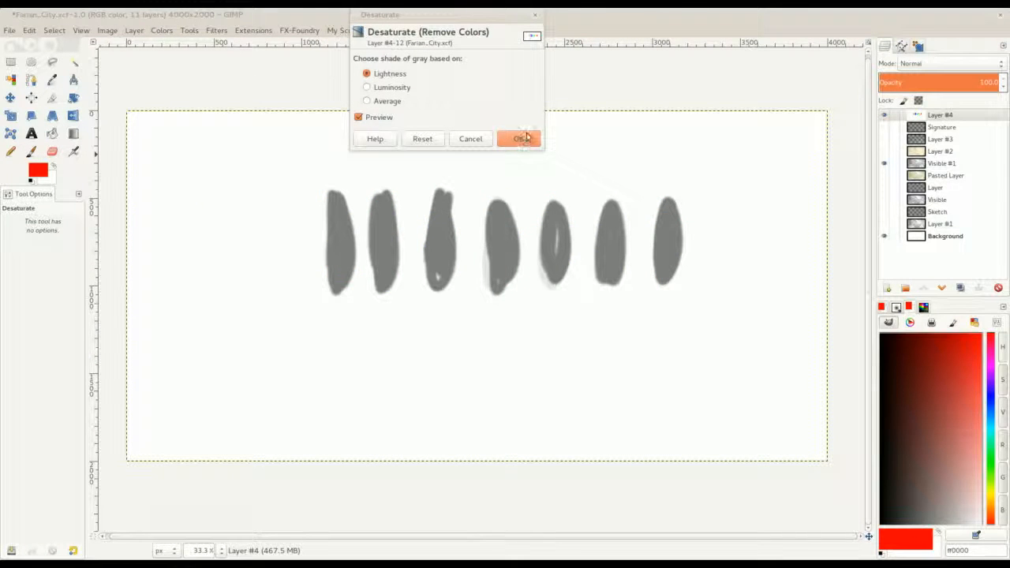
{"action": "left_click", "coordinate": [519, 139]}
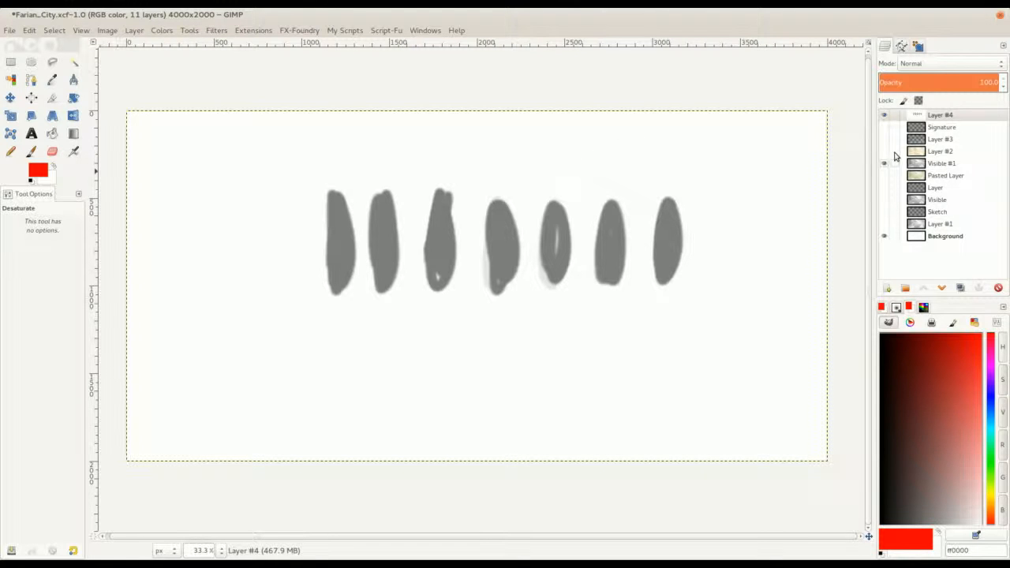
Make Layer #2 visible and active, temporarily hiding the swatch layer to view the coloured city painting
{"action": "left_click", "coordinate": [934, 152]}
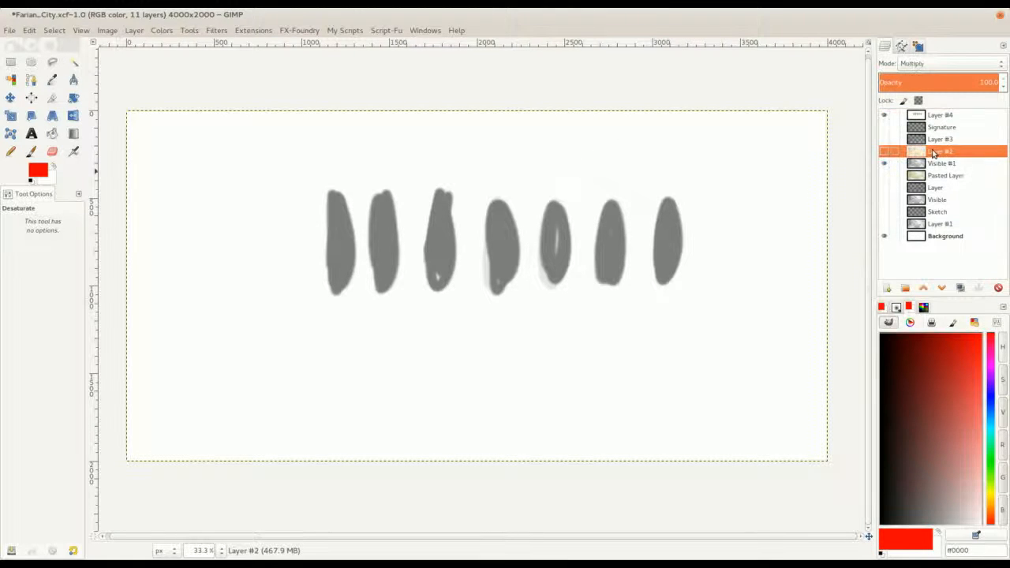
{"action": "left_click", "coordinate": [884, 116]}
{"action": "left_click", "coordinate": [884, 153]}
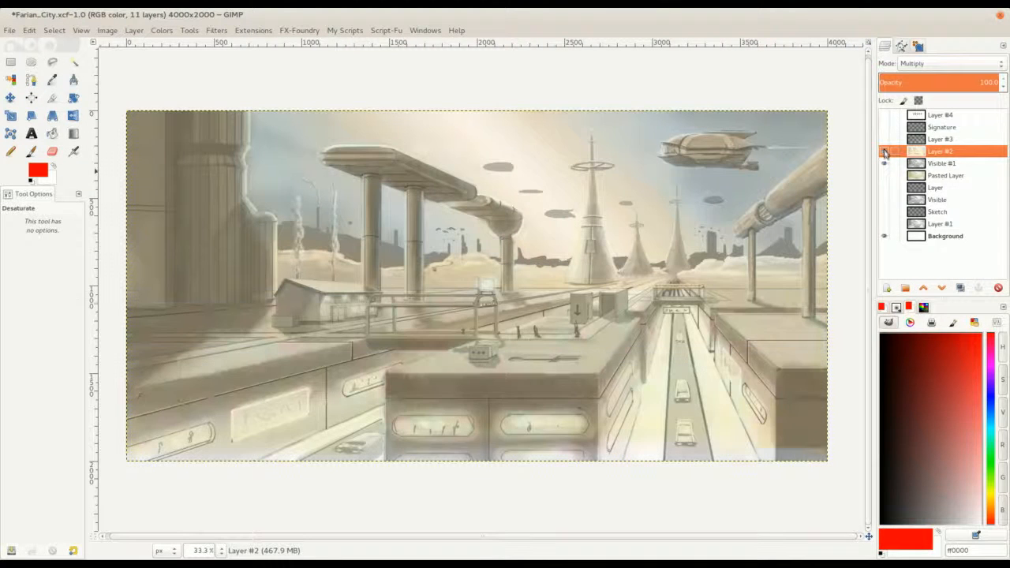
{"action": "left_click", "coordinate": [883, 116]}
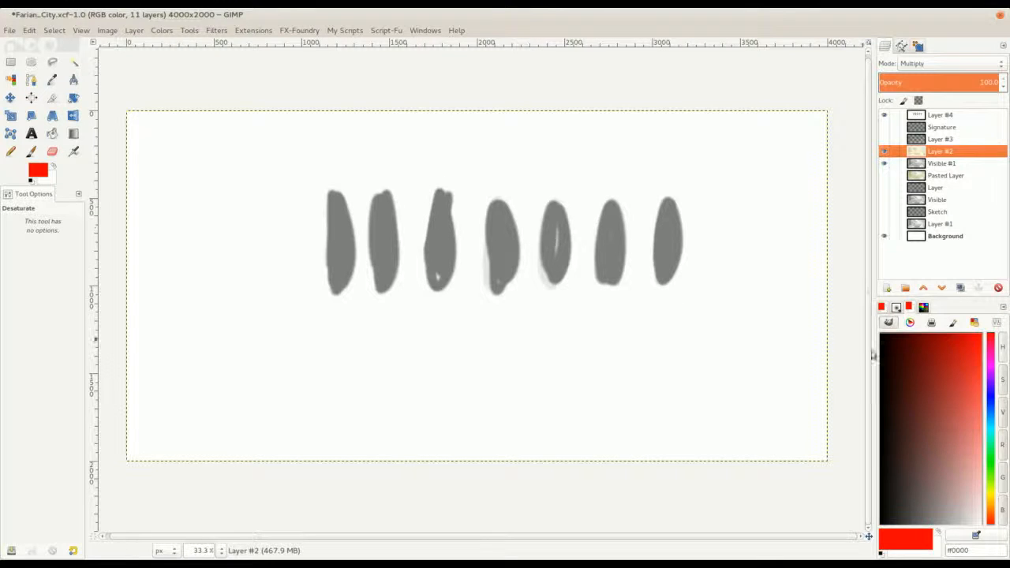
Paint a black vertical swatch on Layer #4 to the left of the grey swatches
{"action": "key", "text": "d"}
{"action": "key", "text": "p"}
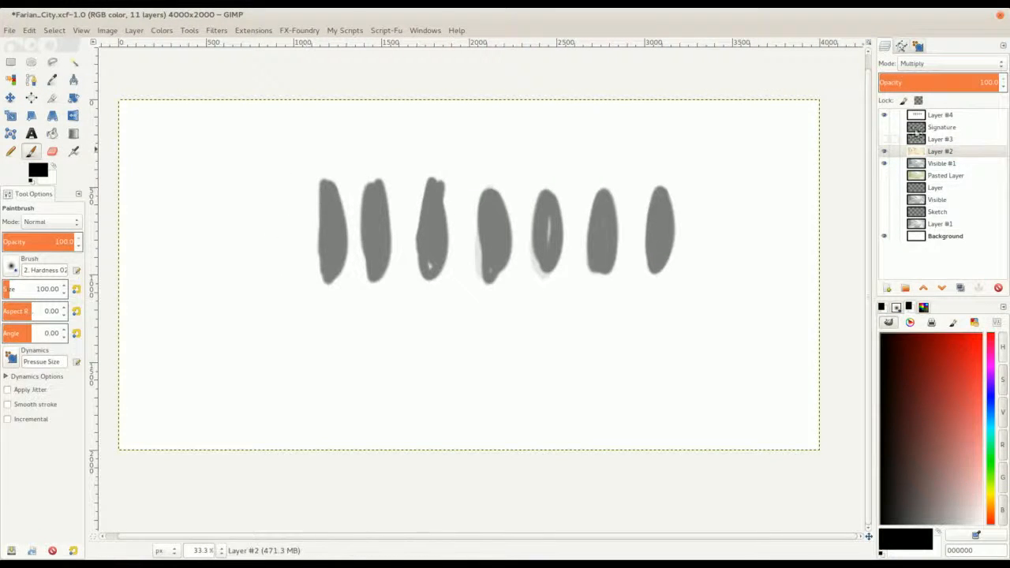
{"action": "left_click", "coordinate": [939, 116]}
{"action": "mouse_move", "coordinate": [282, 197]}
{"action": "left_mouse_down"}
{"action": "mouse_move", "coordinate": [272, 273]}
{"action": "mouse_move", "coordinate": [273, 210]}
{"action": "left_mouse_up"}
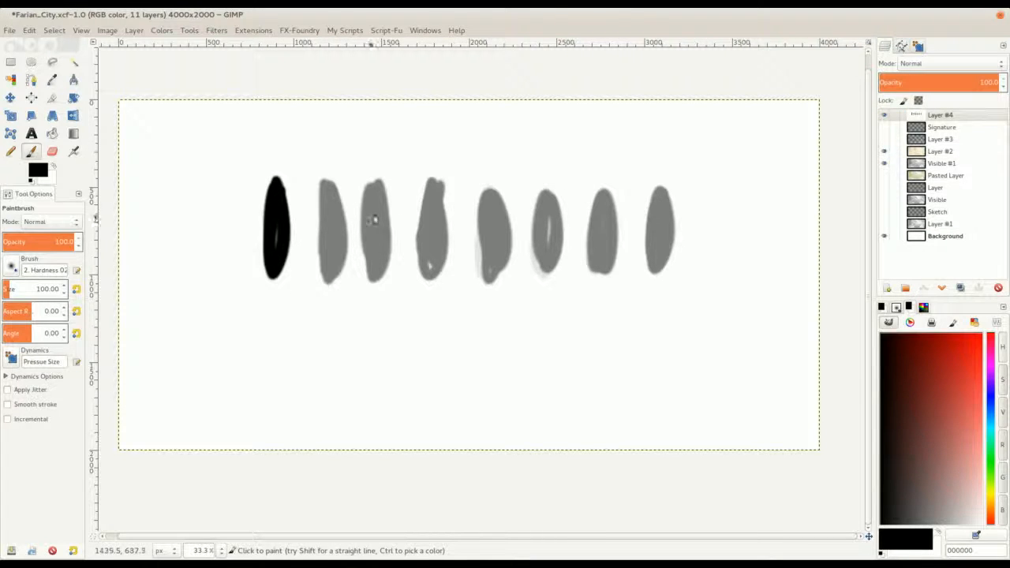
Pick the grey of a desaturated swatch as the foreground colour and shift it to the lighter grey 8b8b8b
{"action": "key", "text": "o"}
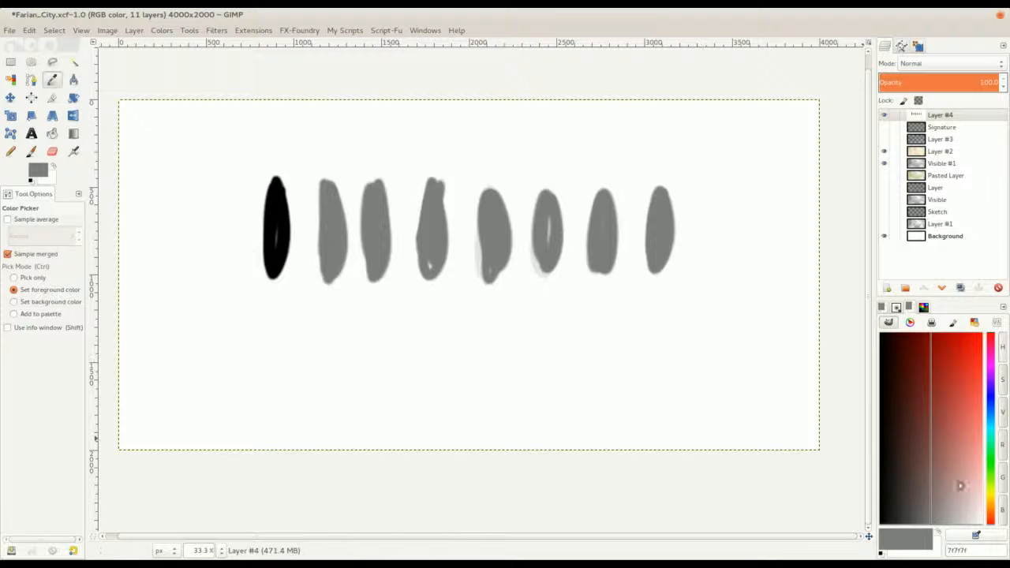
{"action": "mouse_move", "coordinate": [937, 525]}
{"action": "left_mouse_down"}
{"action": "mouse_move", "coordinate": [933, 467]}
{"action": "mouse_move", "coordinate": [930, 527]}
{"action": "left_mouse_up"}
{"action": "key", "text": "p"}
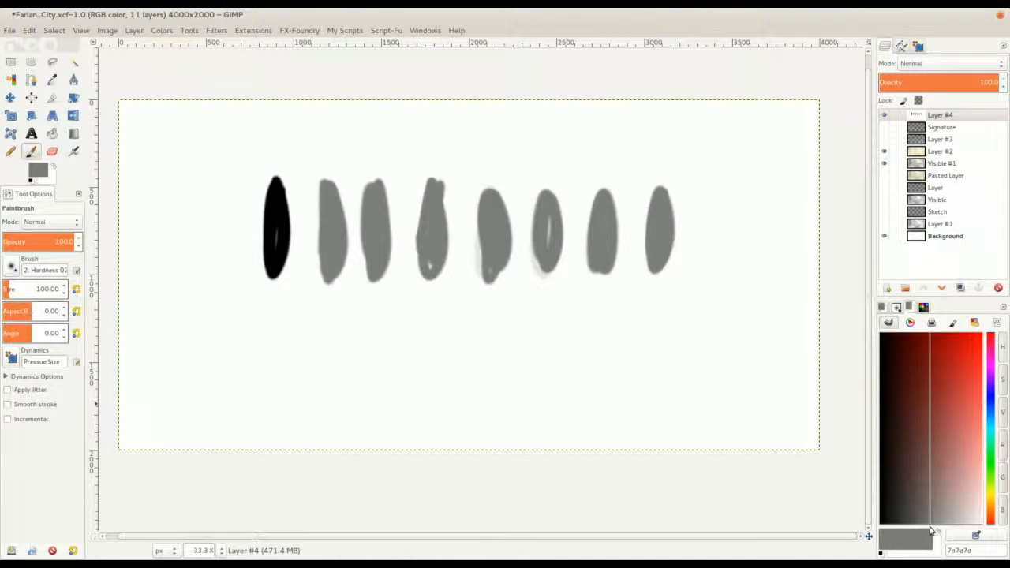
{"action": "mouse_move", "coordinate": [932, 530]}
{"action": "left_mouse_down"}
{"action": "mouse_move", "coordinate": [939, 530]}
{"action": "mouse_move", "coordinate": [890, 540]}
{"action": "mouse_move", "coordinate": [939, 544]}
{"action": "left_mouse_up"}
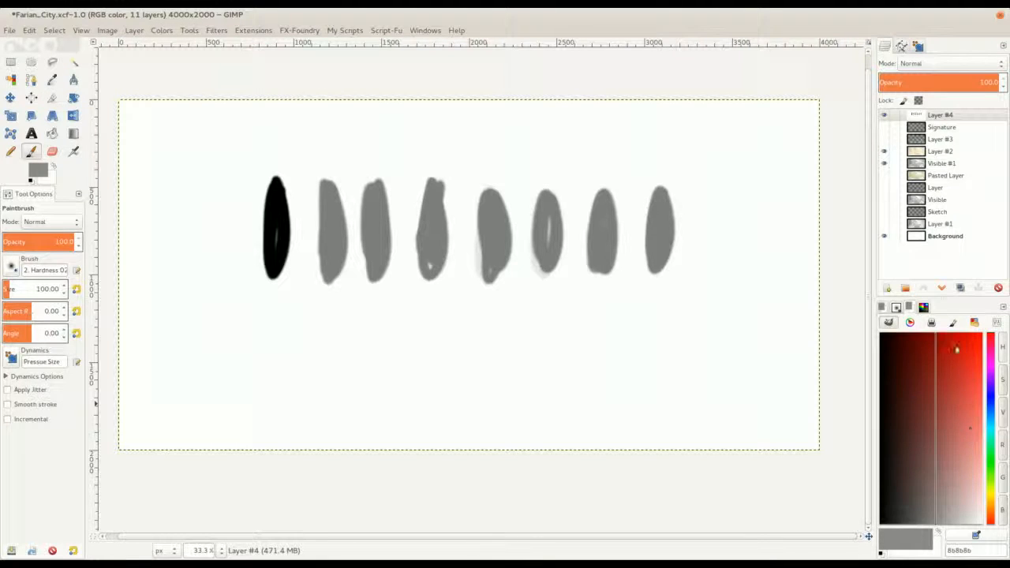
Try a pure red (ff0000) swatch to the right of the grey ones, and undo its strokes
{"action": "left_click_drag", "start_coordinate": [956, 348], "coordinate": [982, 333]}
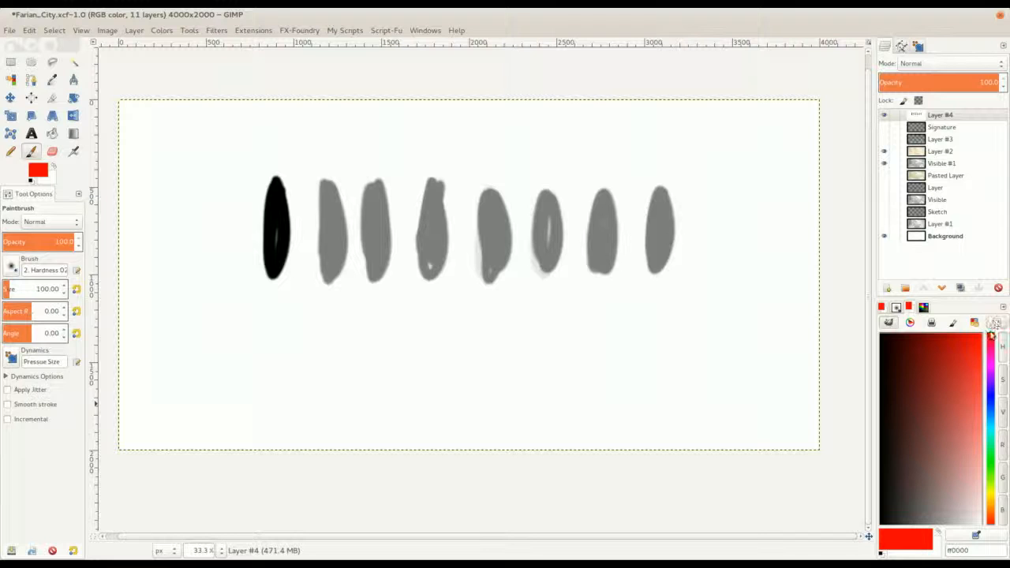
{"action": "mouse_move", "coordinate": [705, 186]}
{"action": "left_mouse_down"}
{"action": "mouse_move", "coordinate": [703, 259]}
{"action": "mouse_move", "coordinate": [722, 224]}
{"action": "mouse_move", "coordinate": [713, 194]}
{"action": "mouse_move", "coordinate": [698, 189]}
{"action": "left_mouse_up"}
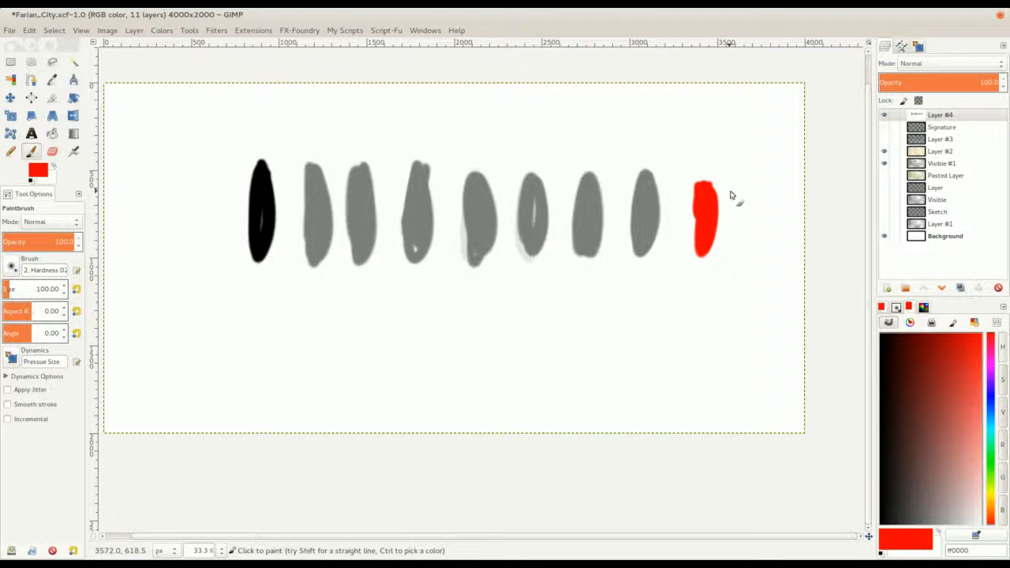
{"action": "key", "text": "ctrl+z"}
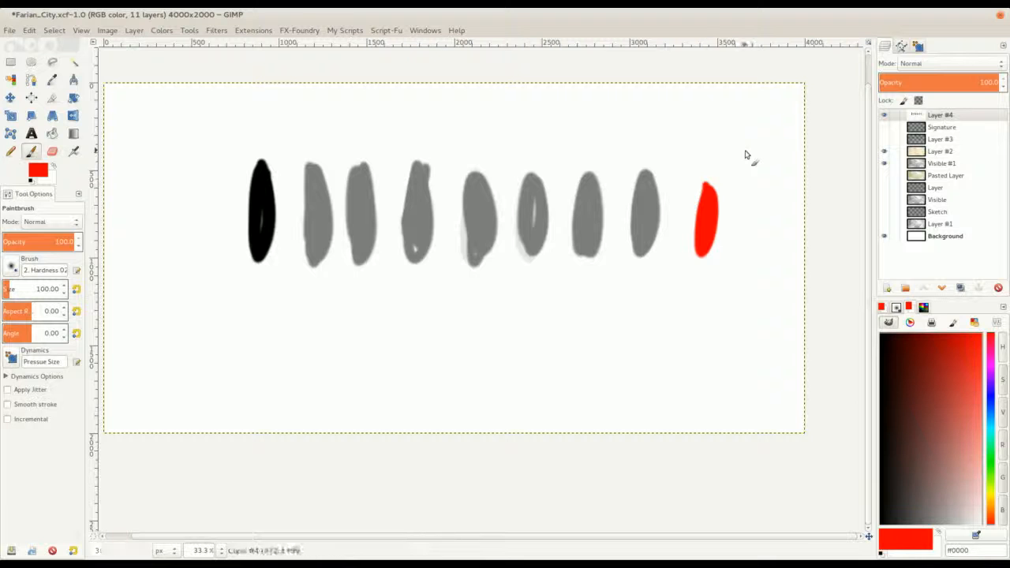
{"action": "key", "text": "ctrl+z"}
Sample greys for comparison and set the foreground colour to pure red, ff0000
{"action": "mouse_move", "coordinate": [952, 469]}
{"action": "left_mouse_down"}
{"action": "mouse_move", "coordinate": [938, 436]}
{"action": "mouse_move", "coordinate": [939, 524]}
{"action": "left_mouse_up"}
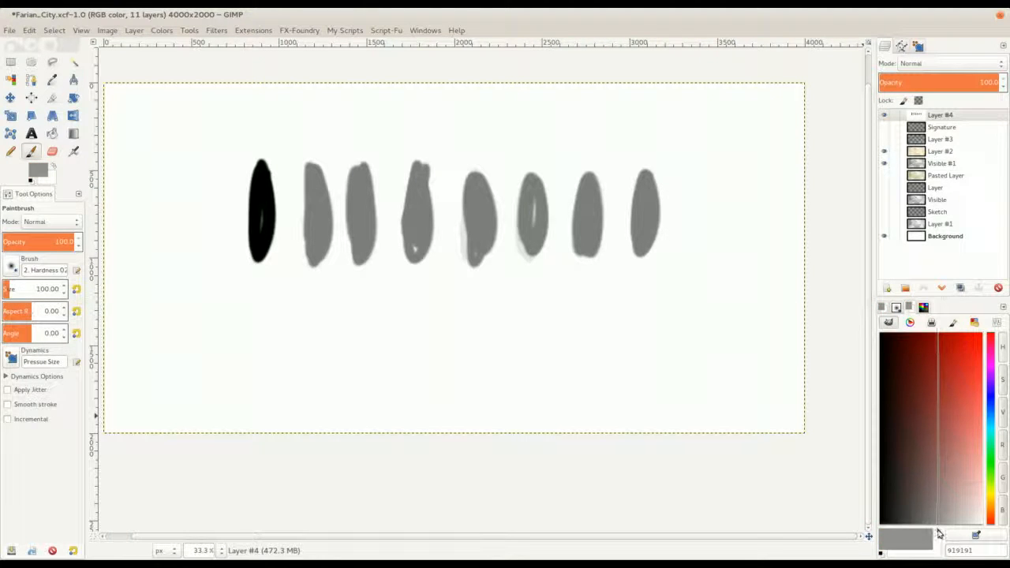
{"action": "left_click", "coordinate": [534, 201], "text": "ctrl"}
{"action": "left_click", "coordinate": [980, 339]}
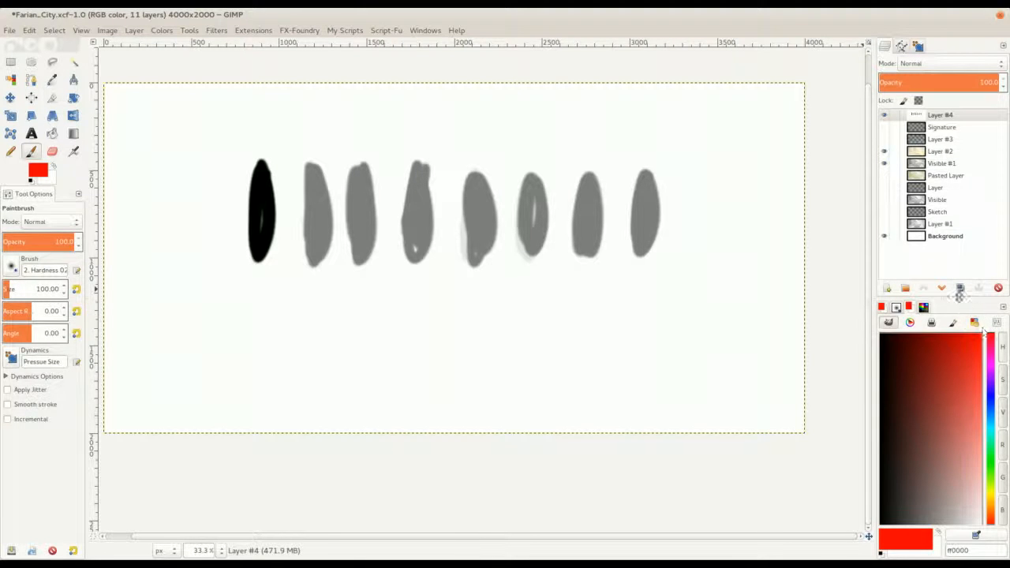
Hide the swatch layer, show Layer #3 and make Layer #2 the active layer
{"action": "left_click", "coordinate": [884, 139]}
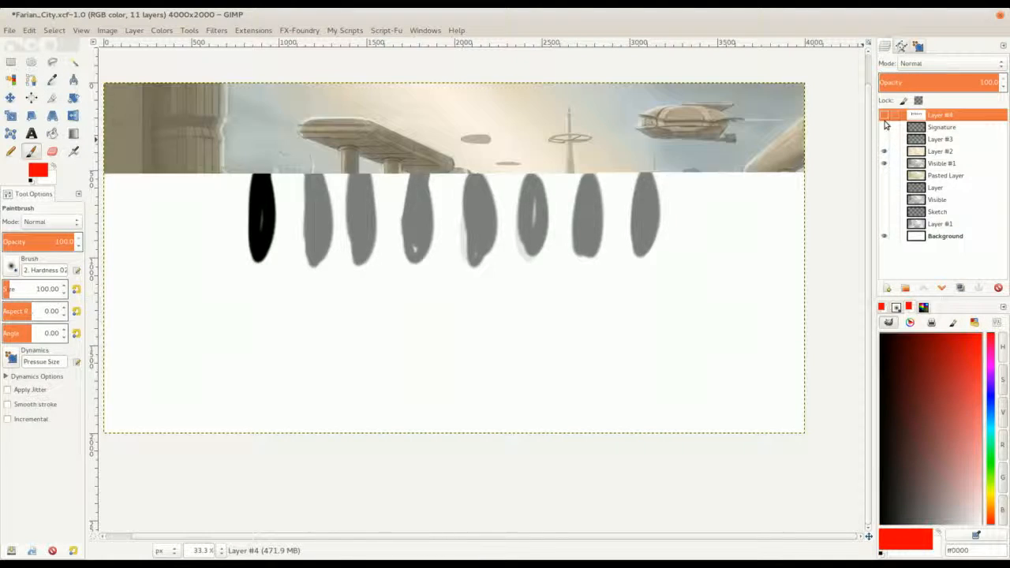
{"action": "left_click", "coordinate": [920, 152]}
{"action": "left_click", "coordinate": [884, 150]}
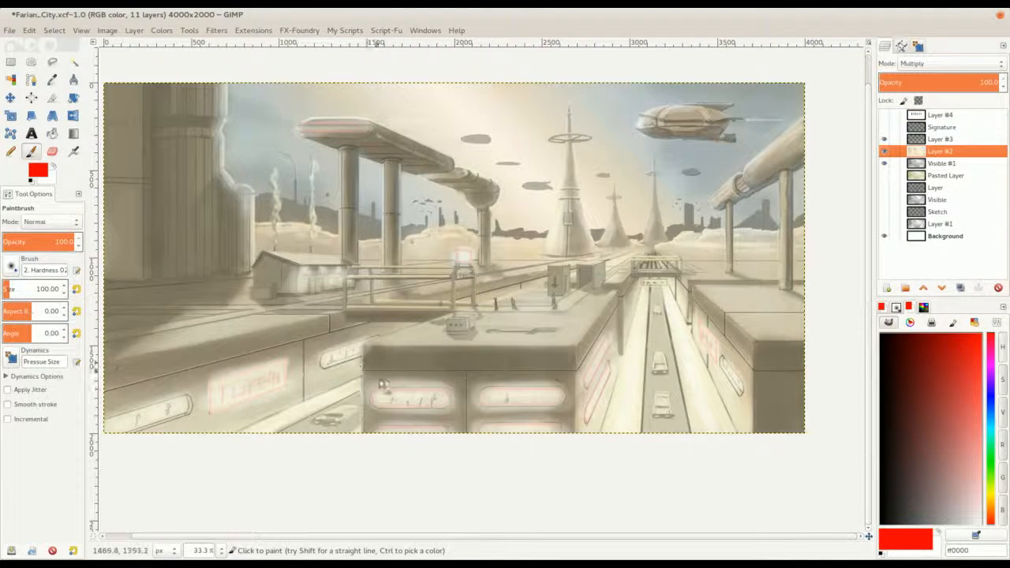
Examine the glowing windows, rooftops and red-tinted outlines in the foreground of the city painting
{"action": "left_click_drag", "start_coordinate": [408, 393], "coordinate": [423, 382]}
{"action": "scroll", "coordinate": [442, 377], "scroll_direction": "up", "scroll_amount": 1}
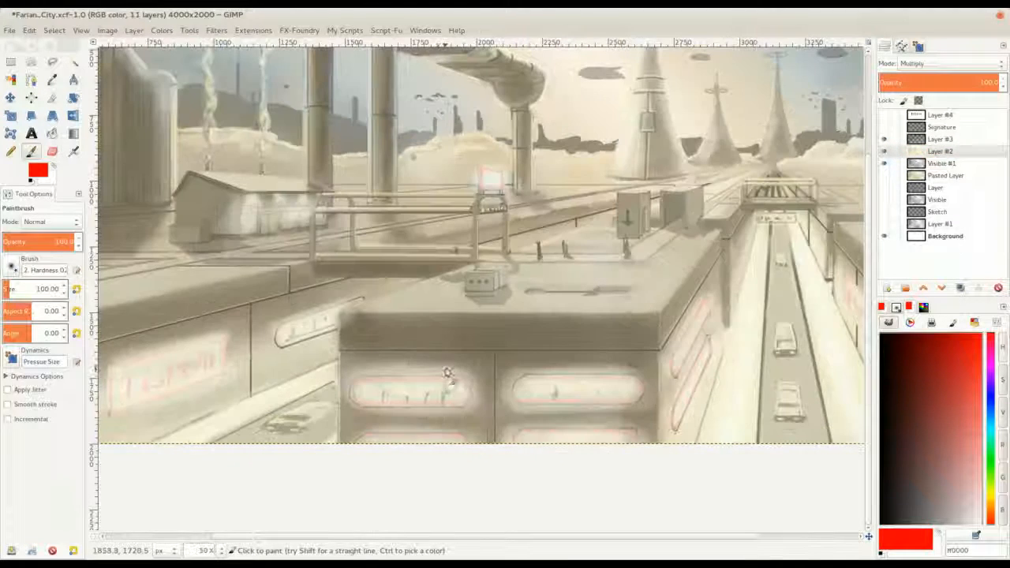
{"action": "scroll", "coordinate": [337, 371], "scroll_direction": "down", "scroll_amount": 1}
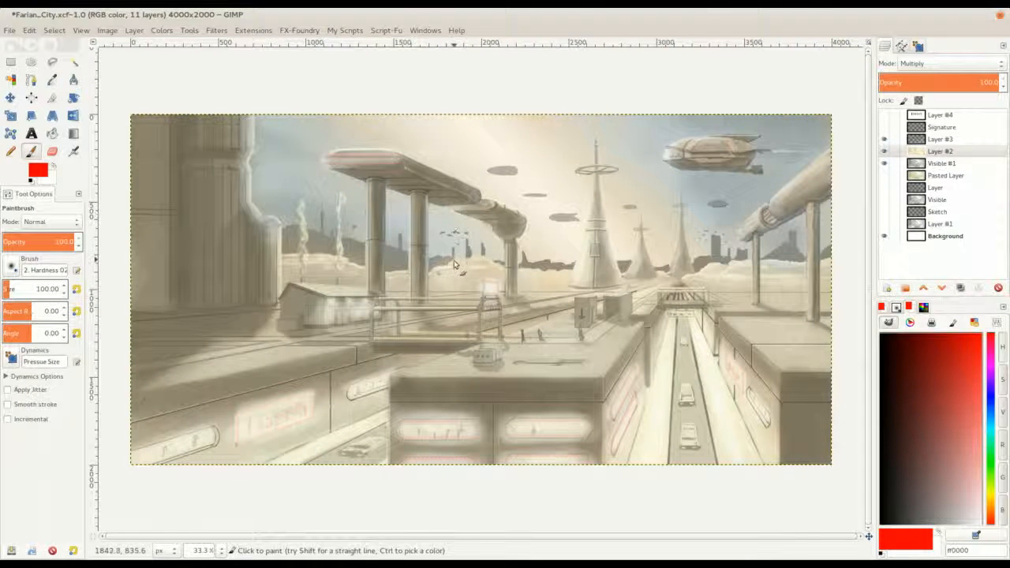
{"action": "left_click_drag", "start_coordinate": [458, 262], "coordinate": [446, 278]}
{"action": "left_click_drag", "start_coordinate": [444, 296], "coordinate": [440, 293]}
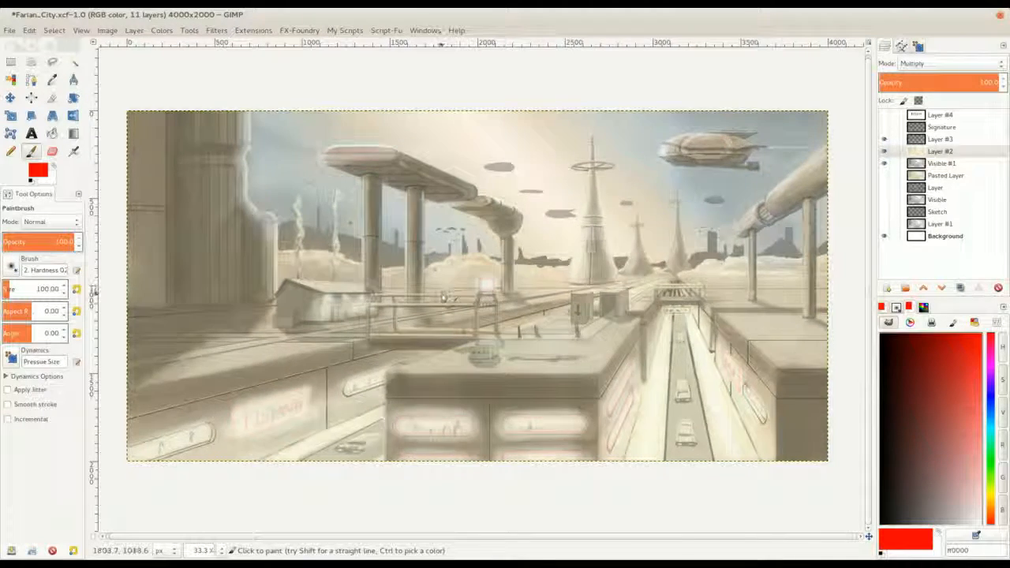
{"action": "scroll", "coordinate": [439, 293], "scroll_direction": "up", "scroll_amount": 1}
{"action": "left_click_drag", "start_coordinate": [427, 381], "coordinate": [406, 336]}
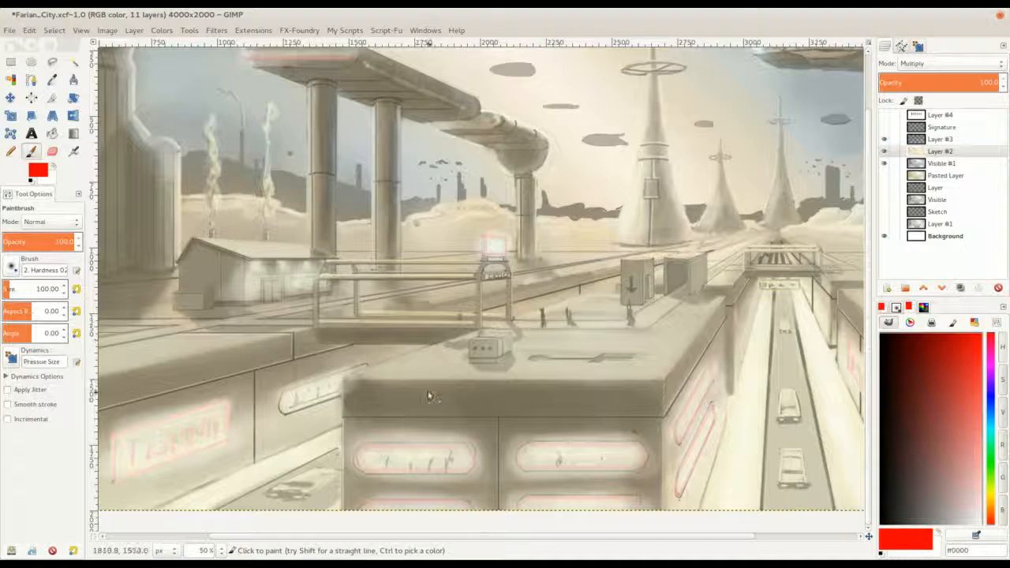
{"action": "left_click_drag", "start_coordinate": [431, 380], "coordinate": [426, 340]}
{"action": "scroll", "coordinate": [442, 332], "scroll_direction": "up", "scroll_amount": 1}
Mark the front windows and circle the road with cars in red, undoing the marks
{"action": "mouse_move", "coordinate": [446, 430]}
{"action": "left_mouse_down"}
{"action": "mouse_move", "coordinate": [392, 413]}
{"action": "mouse_move", "coordinate": [300, 449]}
{"action": "mouse_move", "coordinate": [460, 460]}
{"action": "mouse_move", "coordinate": [359, 407]}
{"action": "left_mouse_up"}
{"action": "key", "text": "ctrl+z"}
{"action": "scroll", "coordinate": [488, 368], "scroll_direction": "down", "scroll_amount": 1}
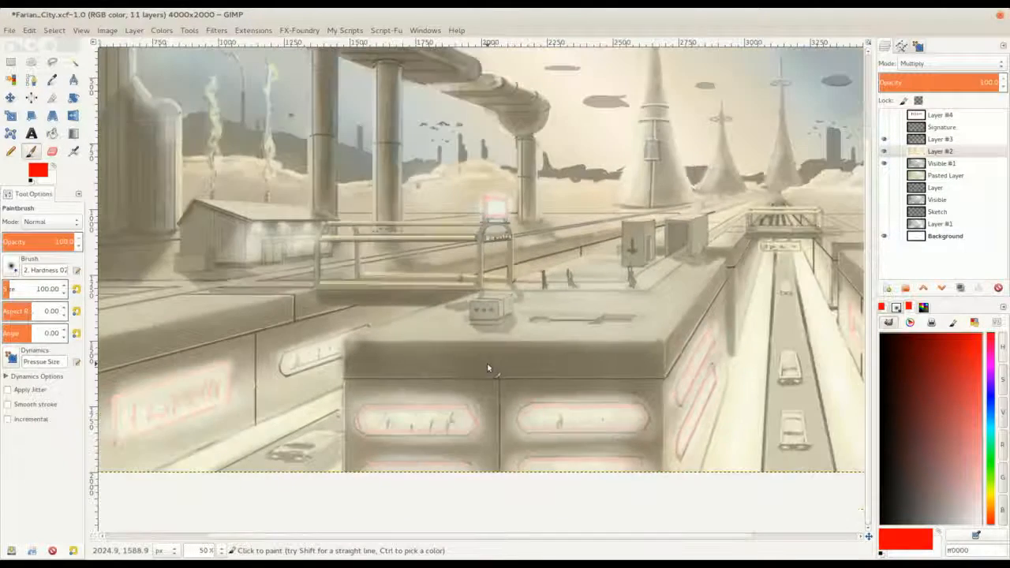
{"action": "mouse_move", "coordinate": [793, 363]}
{"action": "left_mouse_down"}
{"action": "mouse_move", "coordinate": [700, 360]}
{"action": "mouse_move", "coordinate": [698, 350]}
{"action": "left_mouse_up"}
{"action": "mouse_move", "coordinate": [682, 287]}
{"action": "left_mouse_down"}
{"action": "mouse_move", "coordinate": [671, 438]}
{"action": "mouse_move", "coordinate": [724, 279]}
{"action": "mouse_move", "coordinate": [682, 288]}
{"action": "left_mouse_up"}
{"action": "scroll", "coordinate": [683, 355], "scroll_direction": "down", "scroll_amount": 1}
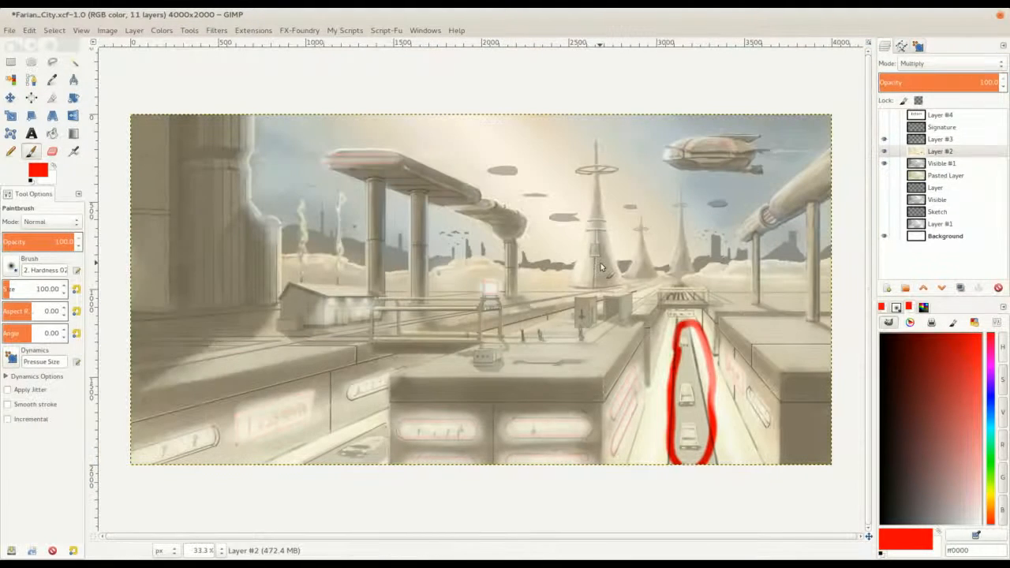
{"action": "key", "text": "ctrl+z"}
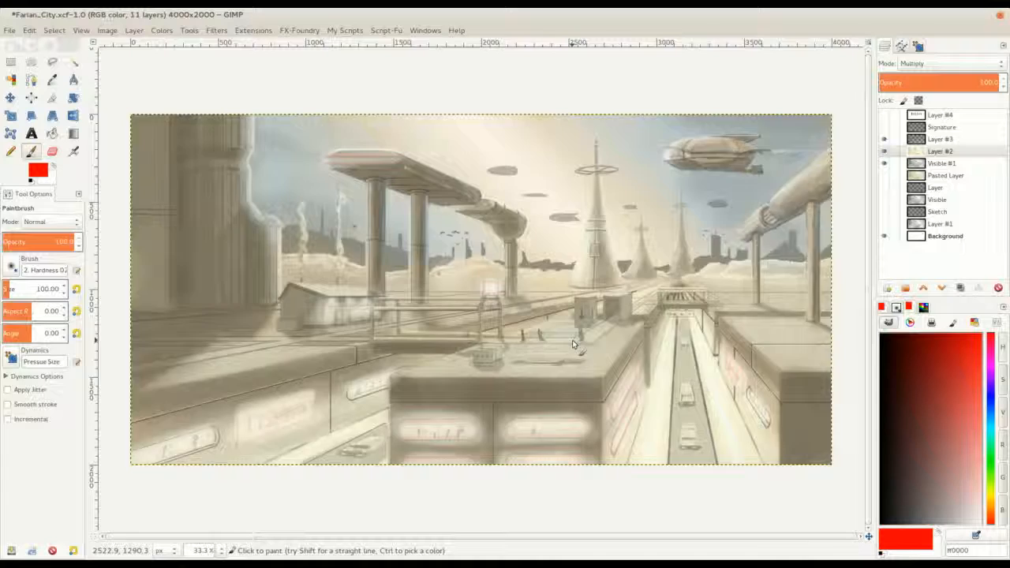
Try marks on the road and around the bridge at its far end, undoing each one
{"action": "scroll", "coordinate": [568, 348], "scroll_direction": "up", "scroll_amount": 1}
{"action": "scroll", "coordinate": [635, 336], "scroll_direction": "down", "scroll_amount": 1}
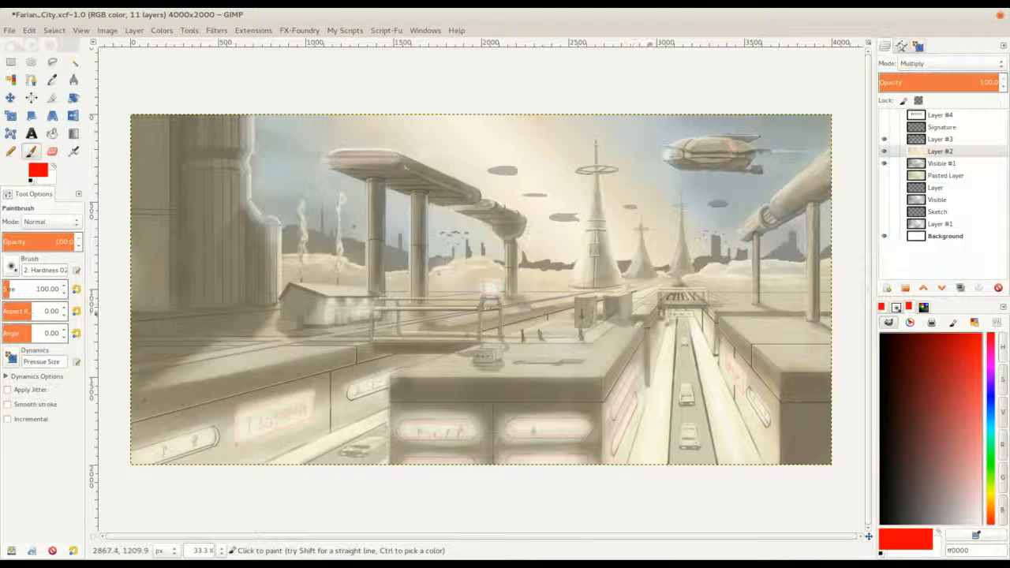
{"action": "mouse_move", "coordinate": [714, 130]}
{"action": "left_mouse_down"}
{"action": "mouse_move", "coordinate": [789, 150]}
{"action": "mouse_move", "coordinate": [694, 120]}
{"action": "left_mouse_up"}
{"action": "scroll", "coordinate": [685, 395], "scroll_direction": "up", "scroll_amount": 1}
{"action": "mouse_move", "coordinate": [685, 395]}
{"action": "left_mouse_down"}
{"action": "mouse_move", "coordinate": [684, 419]}
{"action": "mouse_move", "coordinate": [668, 293]}
{"action": "mouse_move", "coordinate": [647, 409]}
{"action": "left_mouse_up"}
{"action": "key", "text": "ctrl+z"}
{"action": "mouse_move", "coordinate": [665, 225]}
{"action": "left_mouse_down"}
{"action": "mouse_move", "coordinate": [619, 249]}
{"action": "mouse_move", "coordinate": [679, 264]}
{"action": "left_mouse_up"}
{"action": "key", "text": "ctrl+z"}
{"action": "mouse_move", "coordinate": [594, 228]}
{"action": "left_mouse_down"}
{"action": "mouse_move", "coordinate": [627, 220]}
{"action": "mouse_move", "coordinate": [716, 226]}
{"action": "left_mouse_up"}
{"action": "key", "text": "ctrl+z"}
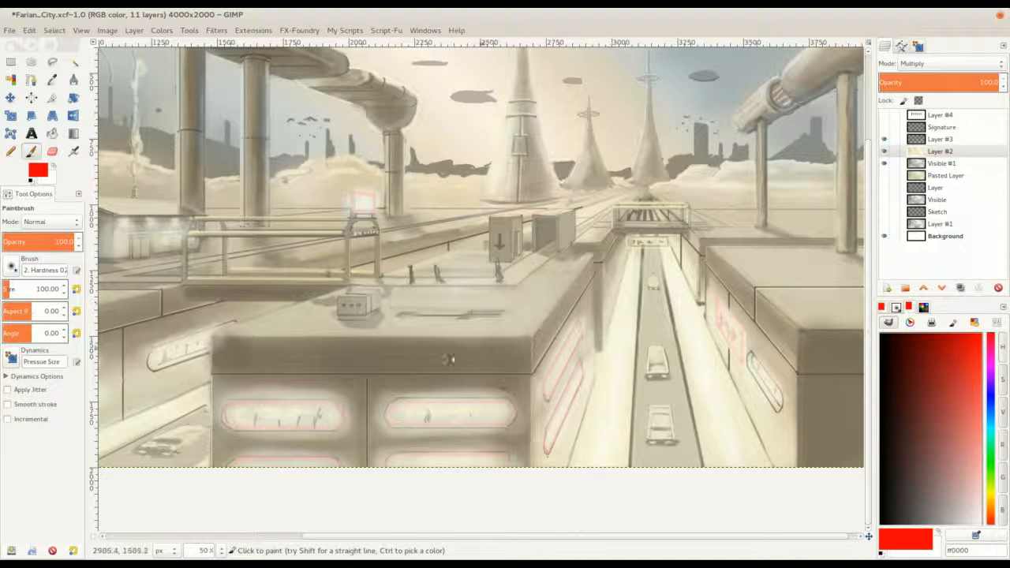
Stroke red over the slanted window frames on the side walls along the road, and undo the strokes
{"action": "left_click_drag", "start_coordinate": [582, 326], "coordinate": [544, 403]}
{"action": "left_click_drag", "start_coordinate": [584, 367], "coordinate": [547, 451]}
{"action": "left_click_drag", "start_coordinate": [749, 357], "coordinate": [781, 408]}
{"action": "key", "text": "ctrl+z"}
{"action": "key", "text": "ctrl+z"}
{"action": "key", "text": "ctrl+z"}
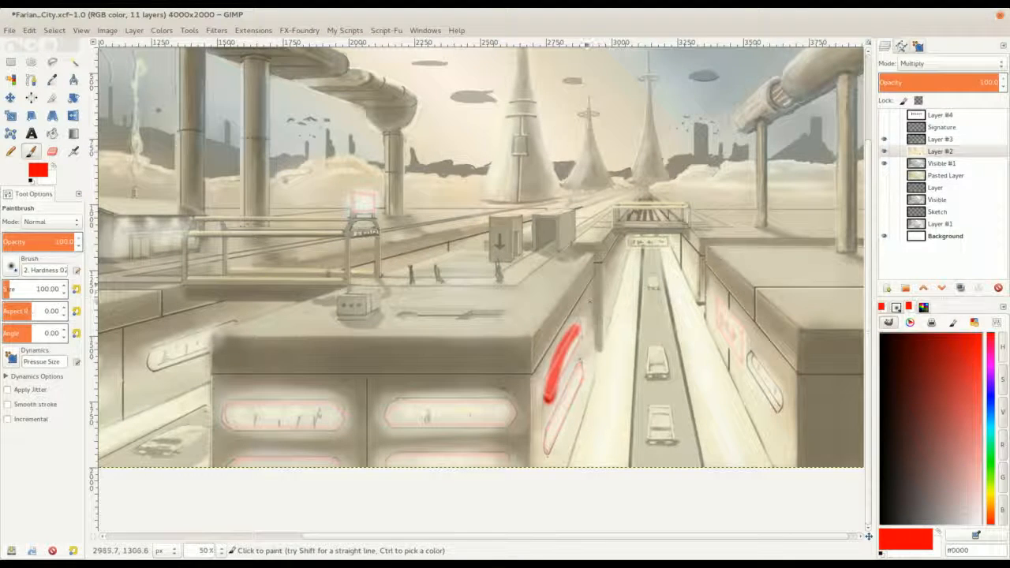
Examine the whole painting and the lettered sign on the foreground wall
{"action": "scroll", "coordinate": [412, 412], "scroll_direction": "down", "scroll_amount": 3}
{"action": "scroll", "coordinate": [412, 412], "scroll_direction": "left", "scroll_amount": 2}
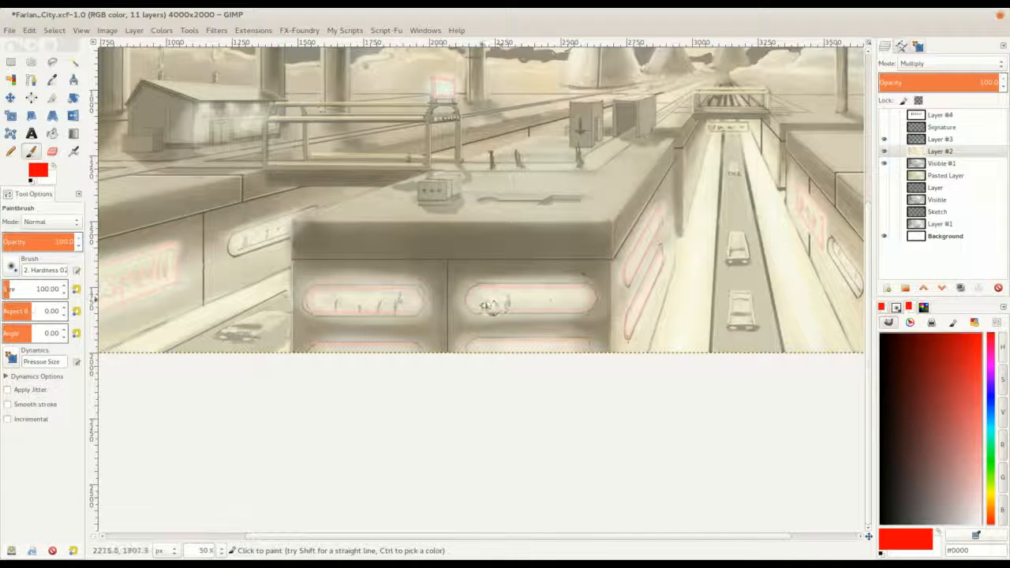
{"action": "scroll", "coordinate": [635, 280], "scroll_direction": "down", "scroll_amount": 3}
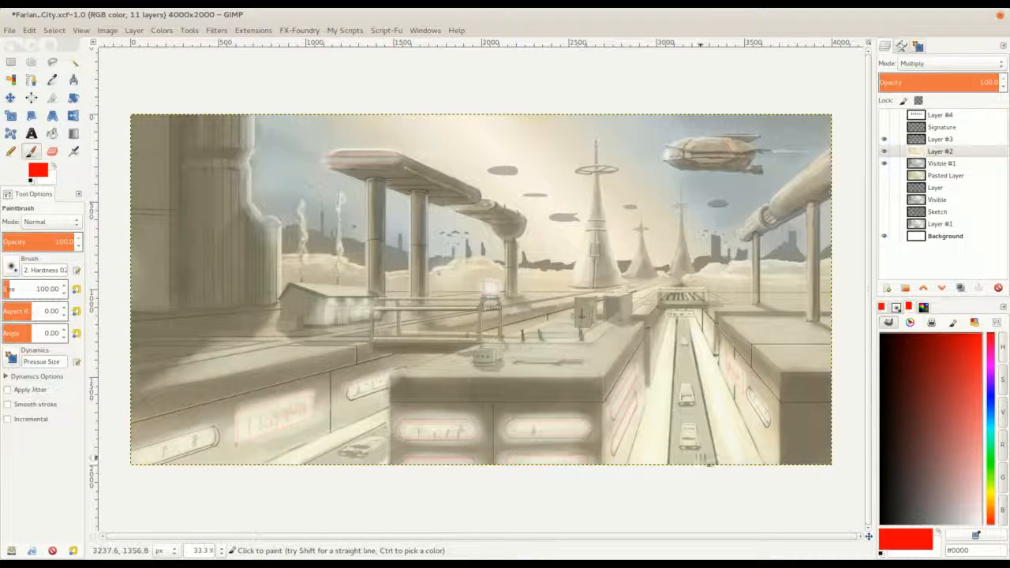
{"action": "left_click_drag", "start_coordinate": [433, 242], "coordinate": [423, 251]}
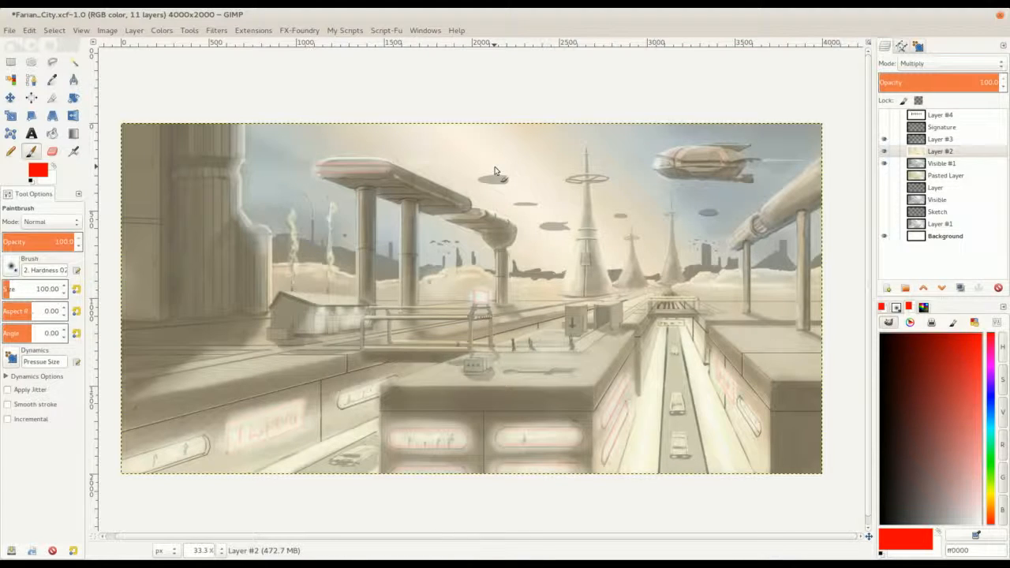
{"action": "scroll", "coordinate": [442, 351], "scroll_direction": "up", "scroll_amount": 2}
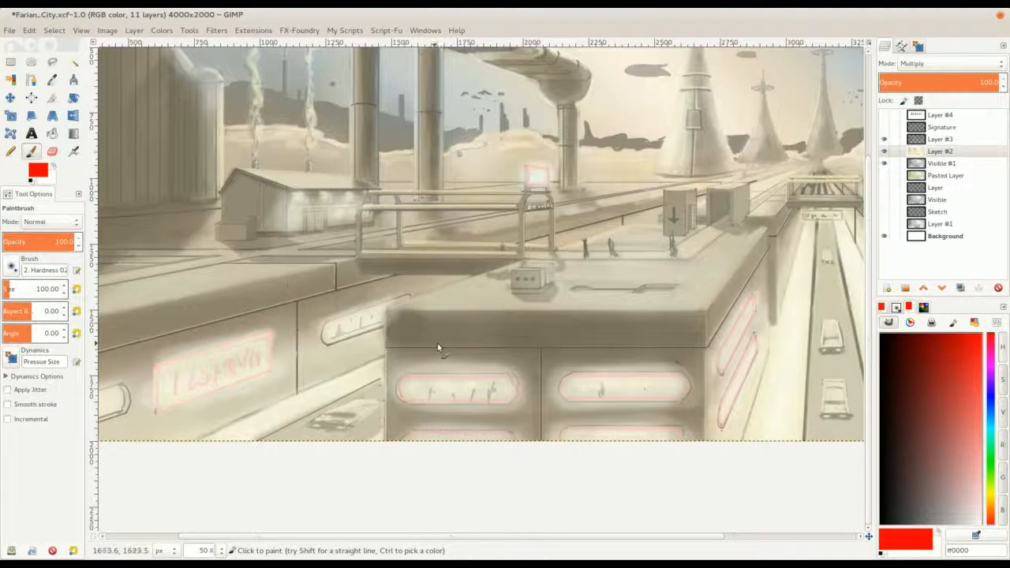
{"action": "left_click_drag", "start_coordinate": [453, 382], "coordinate": [367, 409]}
{"action": "mouse_move", "coordinate": [305, 309]}
{"action": "left_mouse_down"}
{"action": "mouse_move", "coordinate": [476, 248]}
{"action": "mouse_move", "coordinate": [449, 235]}
{"action": "left_mouse_up"}
{"action": "scroll", "coordinate": [447, 235], "scroll_direction": "up", "scroll_amount": 1}
Try a stroke near the wall sign with the brush size reduced to 90, and undo the last strokes
{"action": "key", "text": "bracketleft"}
{"action": "mouse_move", "coordinate": [517, 226]}
{"action": "left_mouse_down"}
{"action": "mouse_move", "coordinate": [355, 258]}
{"action": "mouse_move", "coordinate": [372, 267]}
{"action": "mouse_move", "coordinate": [381, 339]}
{"action": "mouse_move", "coordinate": [510, 296]}
{"action": "mouse_move", "coordinate": [533, 275]}
{"action": "mouse_move", "coordinate": [535, 225]}
{"action": "left_mouse_up"}
{"action": "key", "text": "ctrl+z"}
{"action": "key", "text": "ctrl+z"}
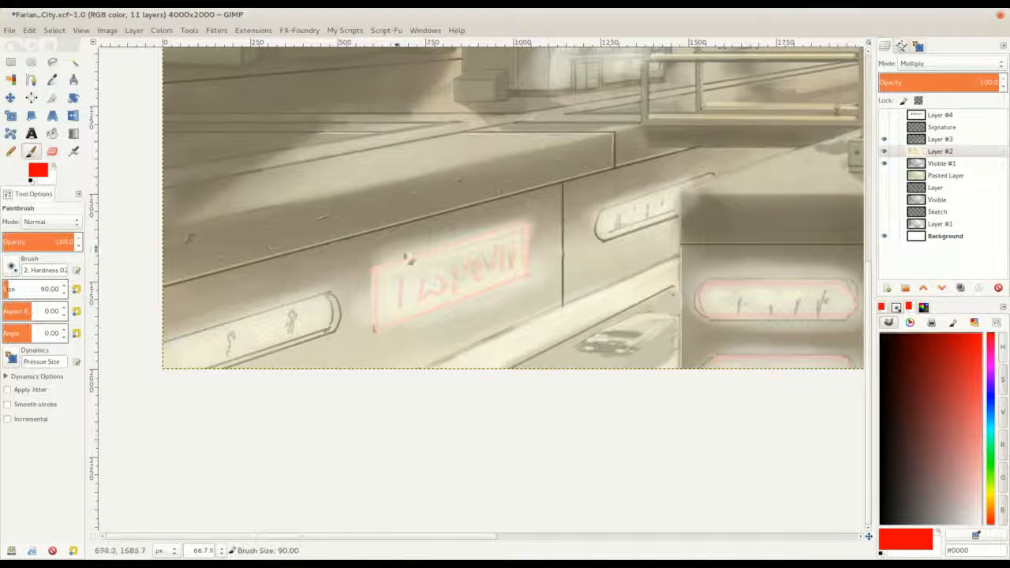
Try a straight red line along the sign's upper edge with a size 60 brush, and undo it
{"action": "key", "text": "bracketleft"}
{"action": "key", "text": "bracketleft"}
{"action": "key", "text": "bracketleft"}
{"action": "left_click", "coordinate": [375, 266]}
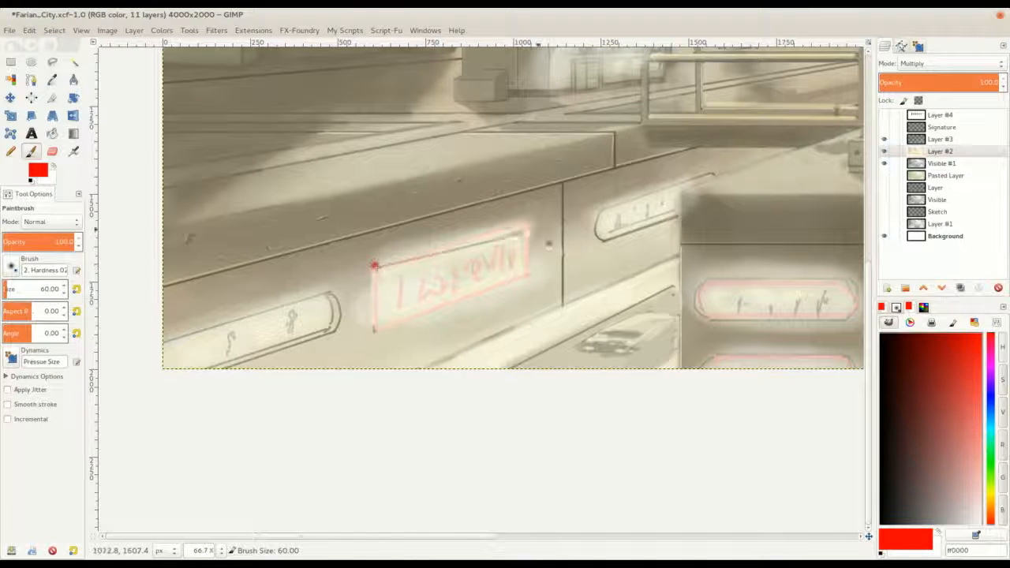
{"action": "left_click", "coordinate": [526, 224], "text": "shift"}
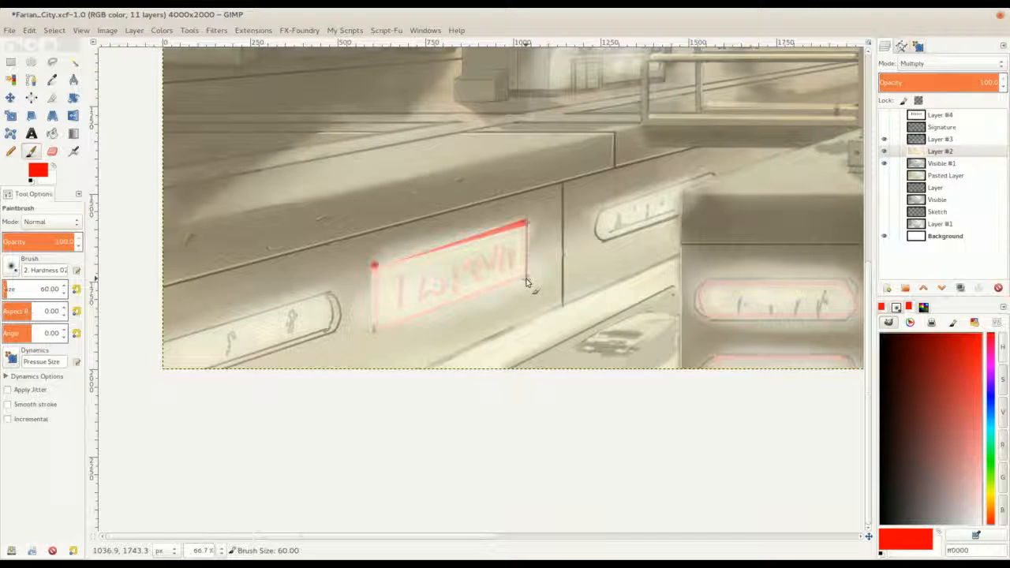
{"action": "key", "text": "ctrl+z"}
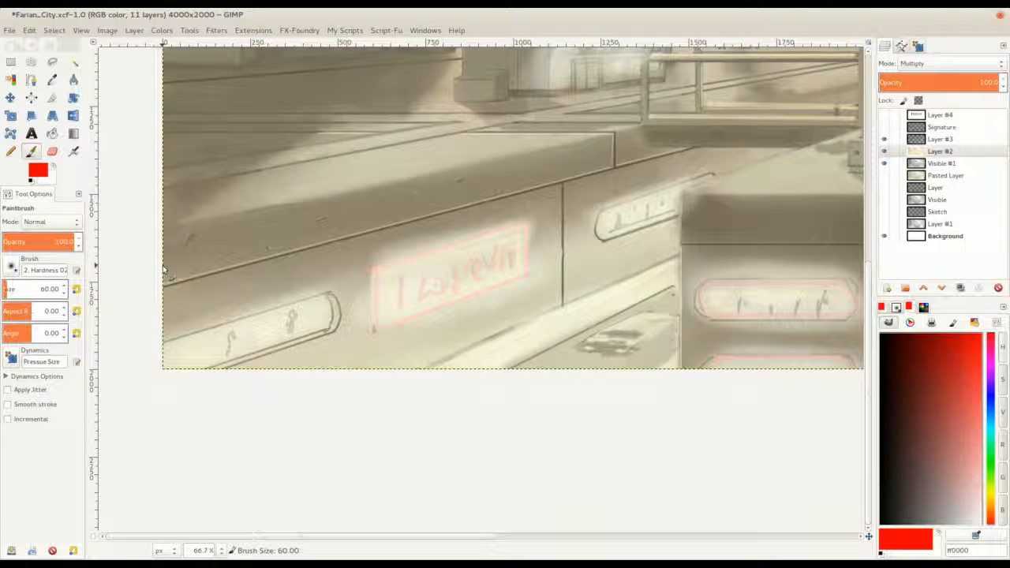
Set the brush dynamics to OFF and reduce the brush size to 30
{"action": "left_click", "coordinate": [12, 356]}
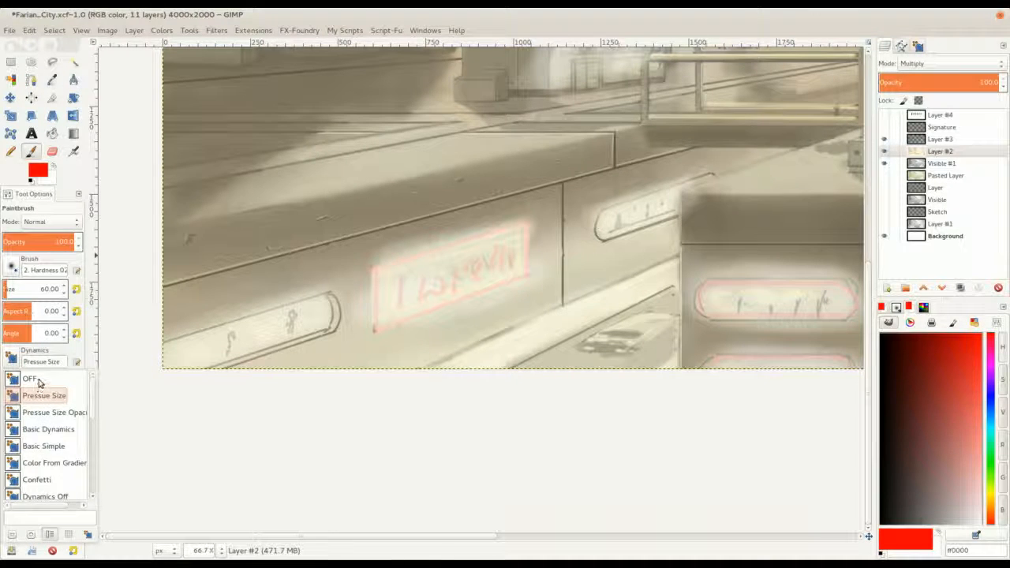
{"action": "left_click", "coordinate": [30, 379]}
{"action": "key", "text": "bracketleft"}
Try outlining the rectangular lettered sign on the foreground wall with four straight red lines
{"action": "left_click", "coordinate": [372, 268]}
{"action": "left_click", "coordinate": [528, 222], "text": "shift"}
{"action": "left_click", "coordinate": [530, 276], "text": "shift"}
{"action": "left_click", "coordinate": [374, 333], "text": "shift"}
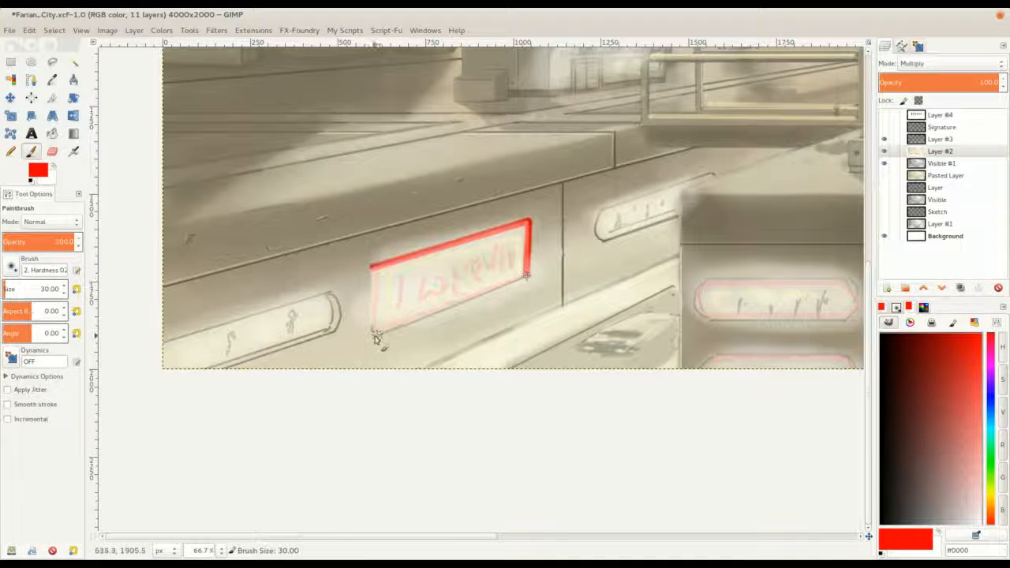
{"action": "left_click", "coordinate": [371, 268], "text": "shift"}
{"action": "left_click", "coordinate": [373, 268], "text": "shift"}
{"action": "left_click_drag", "start_coordinate": [383, 161], "coordinate": [391, 190]}
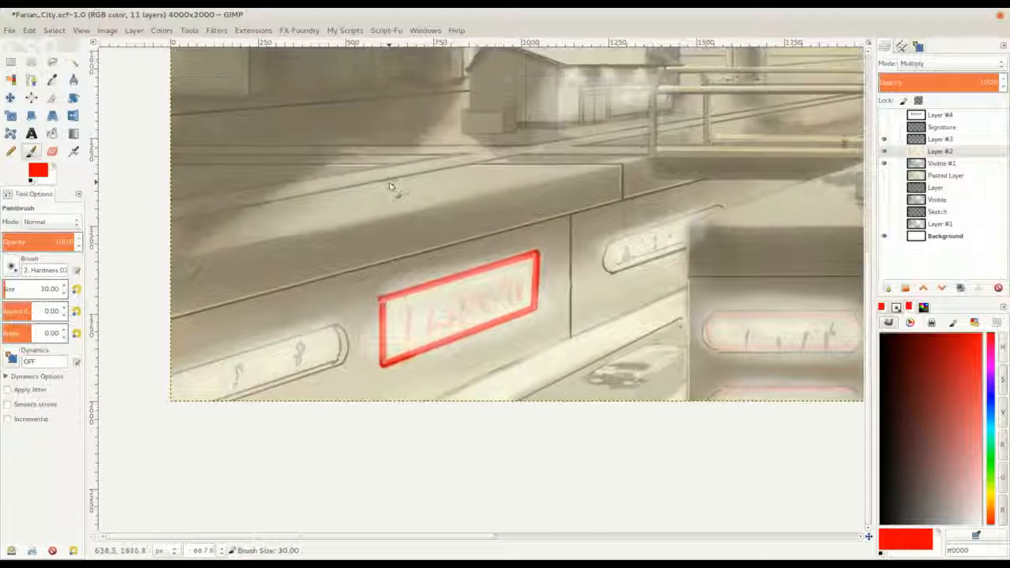
Check the red sign outline against the wider painting and undo its straight lines
{"action": "key", "text": "minus"}
{"action": "key", "text": "minus"}
{"action": "left_click_drag", "start_coordinate": [312, 389], "coordinate": [344, 307]}
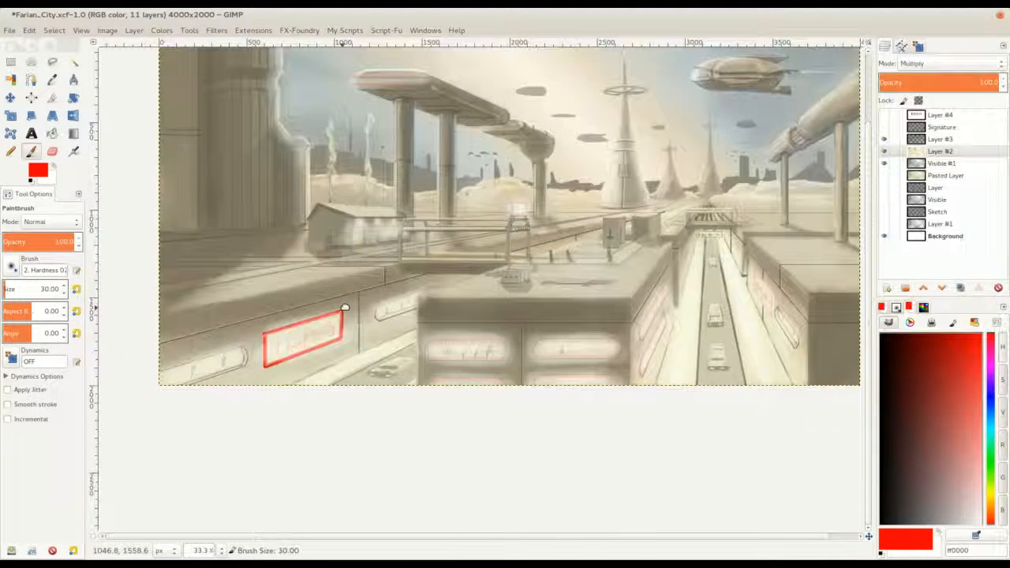
{"action": "scroll", "coordinate": [324, 260], "scroll_direction": "up", "scroll_amount": 1}
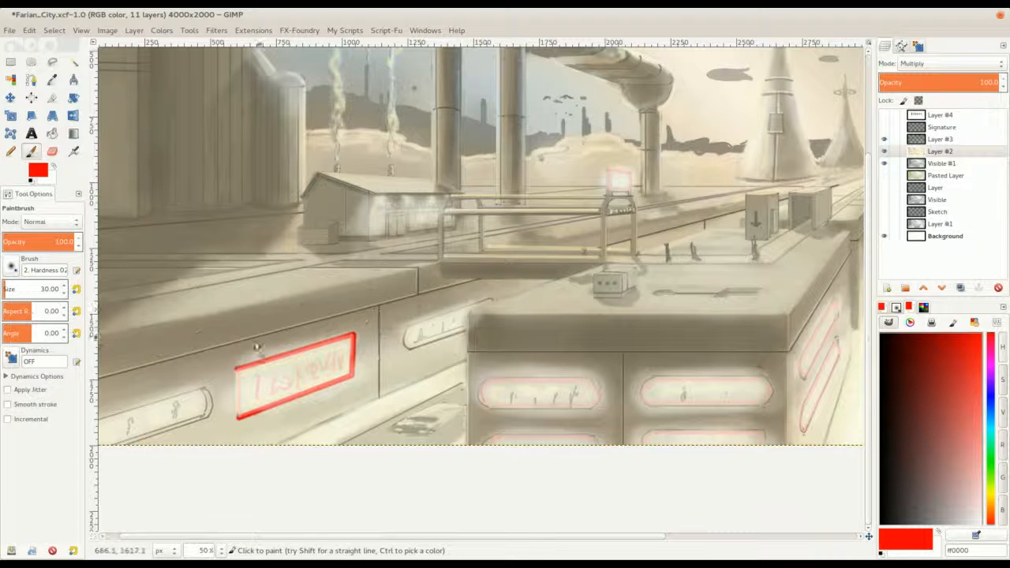
{"action": "key", "text": "ctrl+z"}
{"action": "key", "text": "ctrl+z"}
{"action": "key", "text": "ctrl+z"}
{"action": "key", "text": "ctrl+z"}
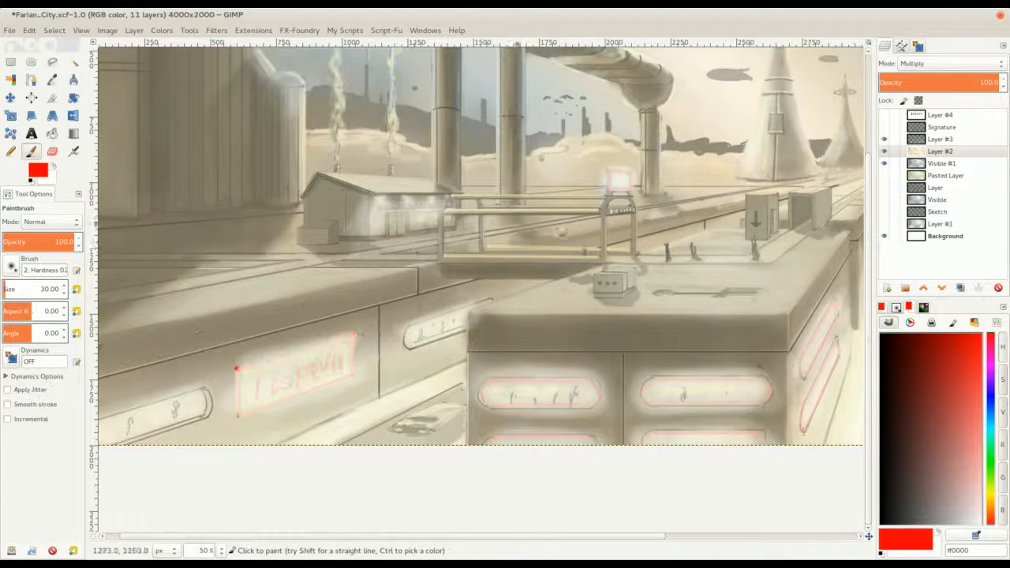
Hide Layer #2 to compare the painting's greyscale values across the whole scene
{"action": "left_click", "coordinate": [884, 151]}
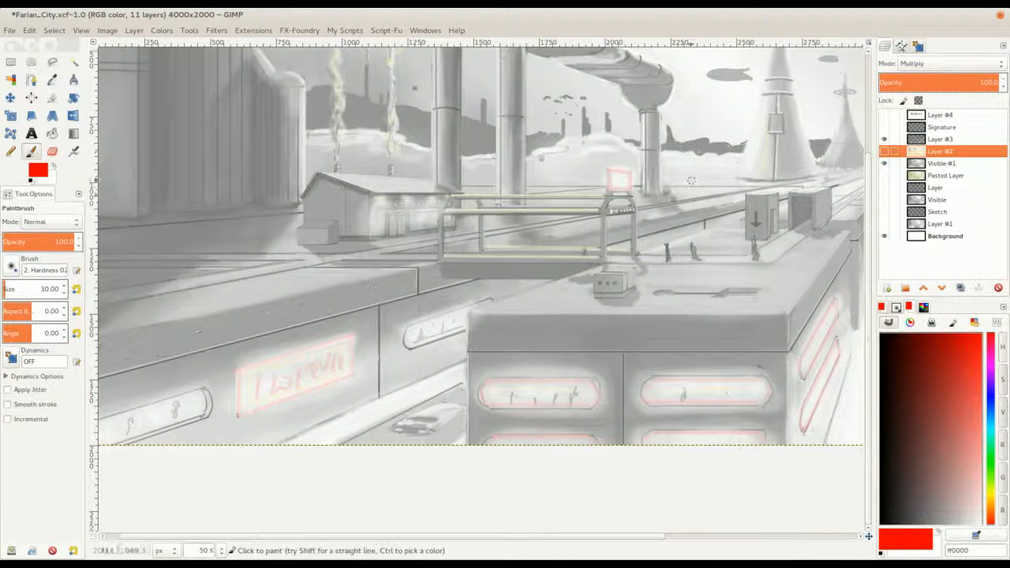
{"action": "left_click_drag", "start_coordinate": [373, 283], "coordinate": [333, 372]}
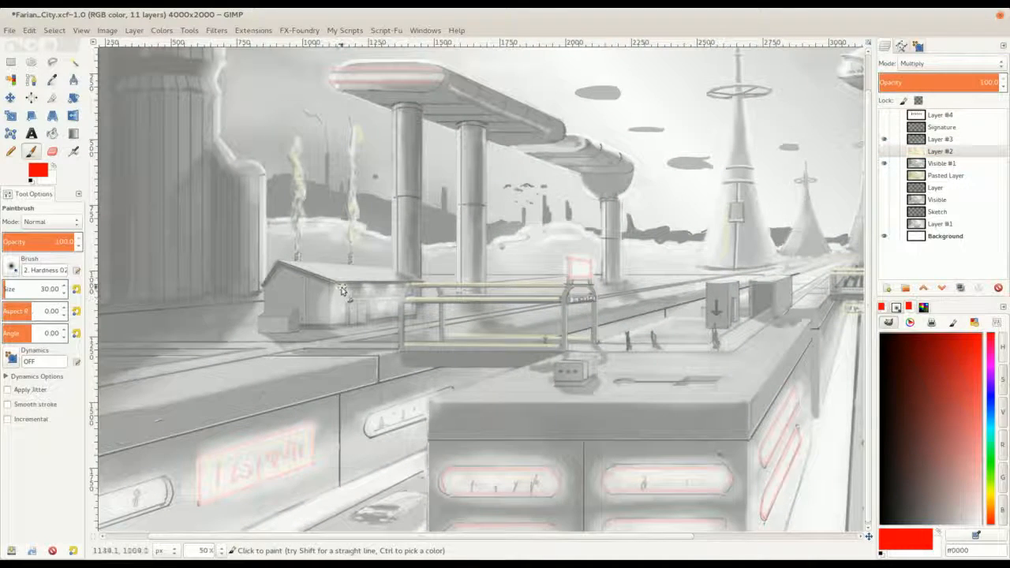
{"action": "key", "text": "minus"}
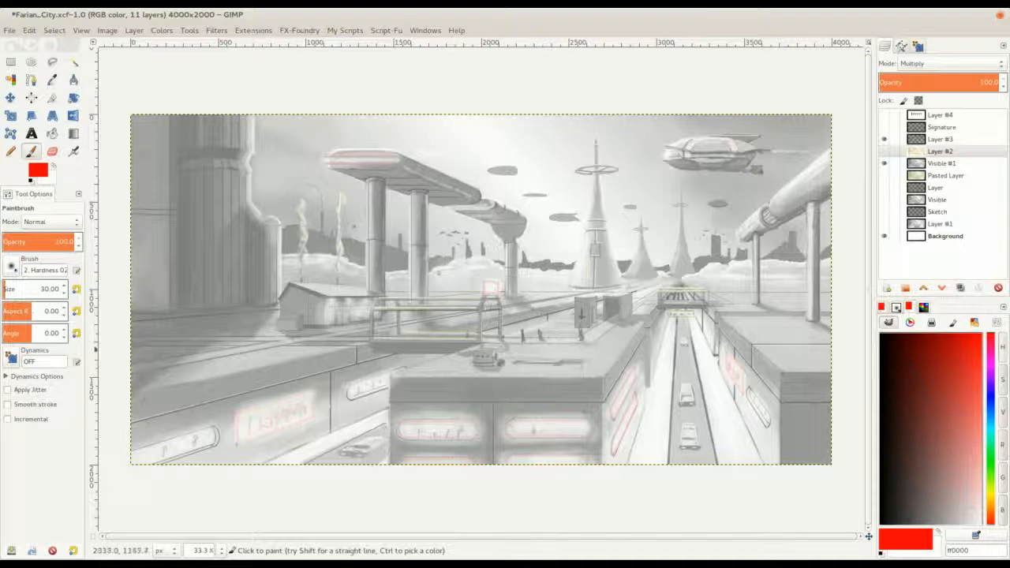
{"action": "left_click_drag", "start_coordinate": [429, 344], "coordinate": [420, 318]}
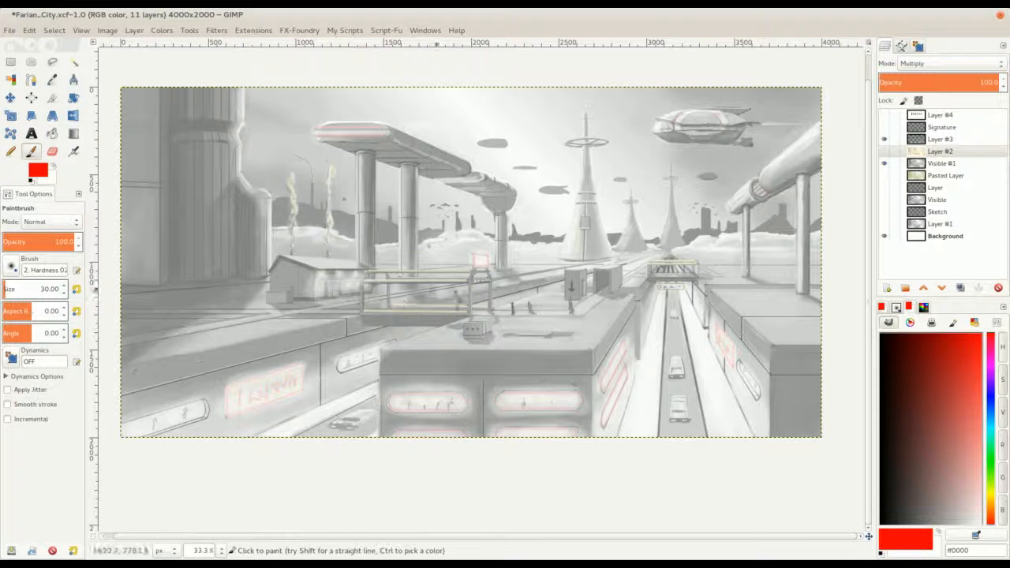
Show the grey swatches on Layer #4, set the foreground colour to red e01515, and hide Layer #4 again
{"action": "left_click", "coordinate": [884, 116]}
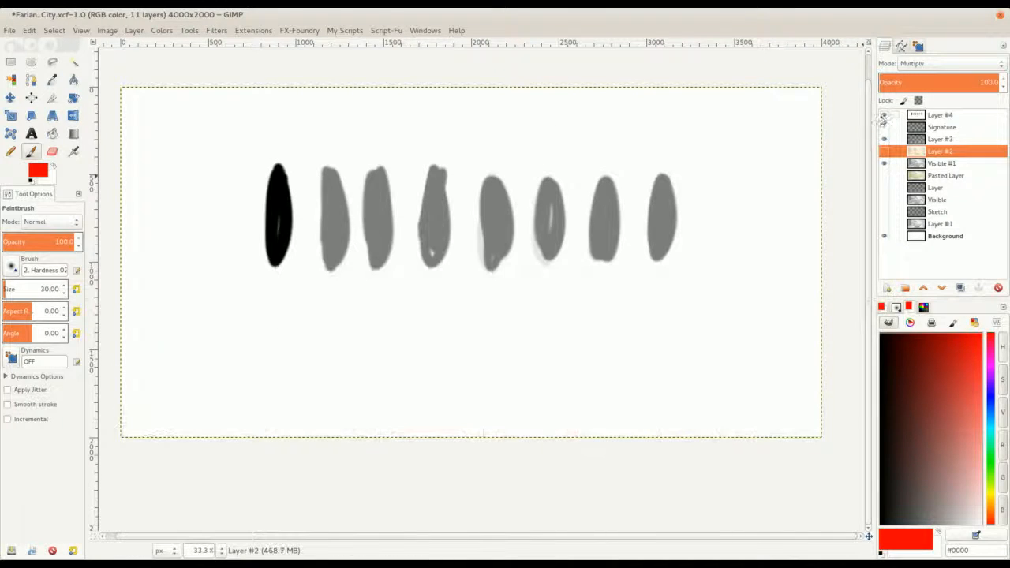
{"action": "left_click", "coordinate": [970, 351]}
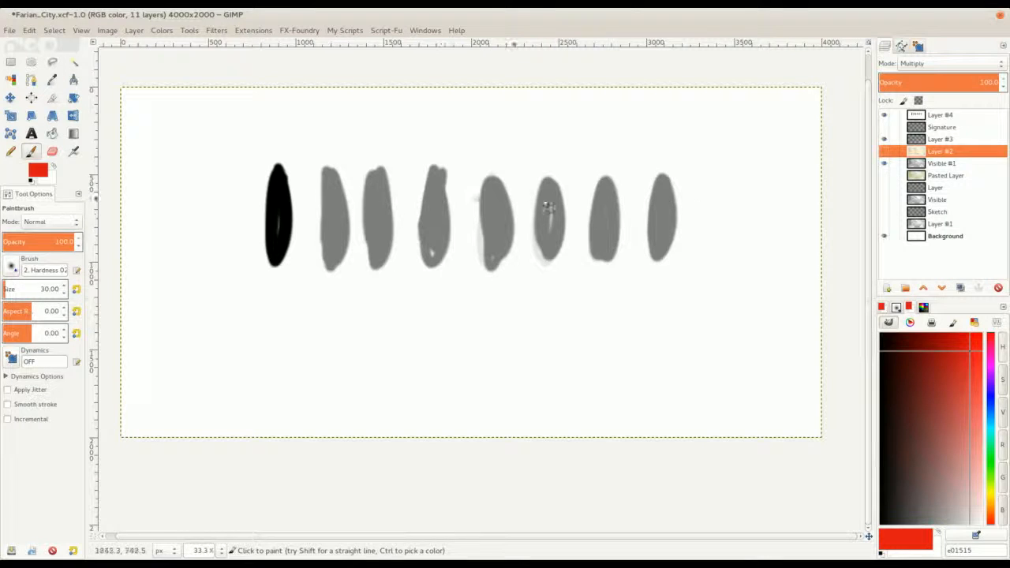
{"action": "left_click", "coordinate": [883, 116]}
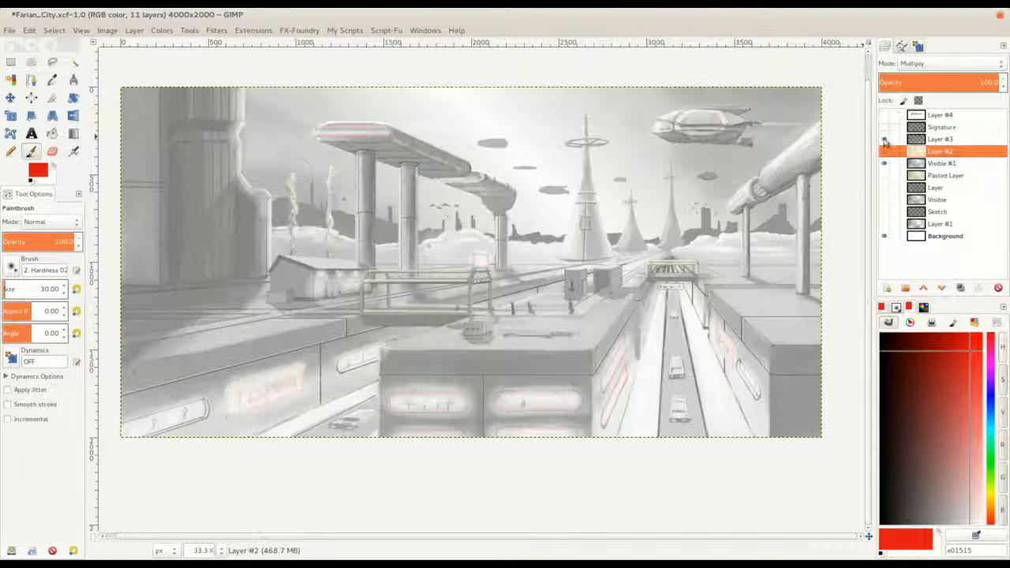
Try a straight red line along the wall sign's upper edge with a size 10 brush, and show Layer #2
{"action": "scroll", "coordinate": [293, 341], "scroll_direction": "up", "scroll_amount": 3}
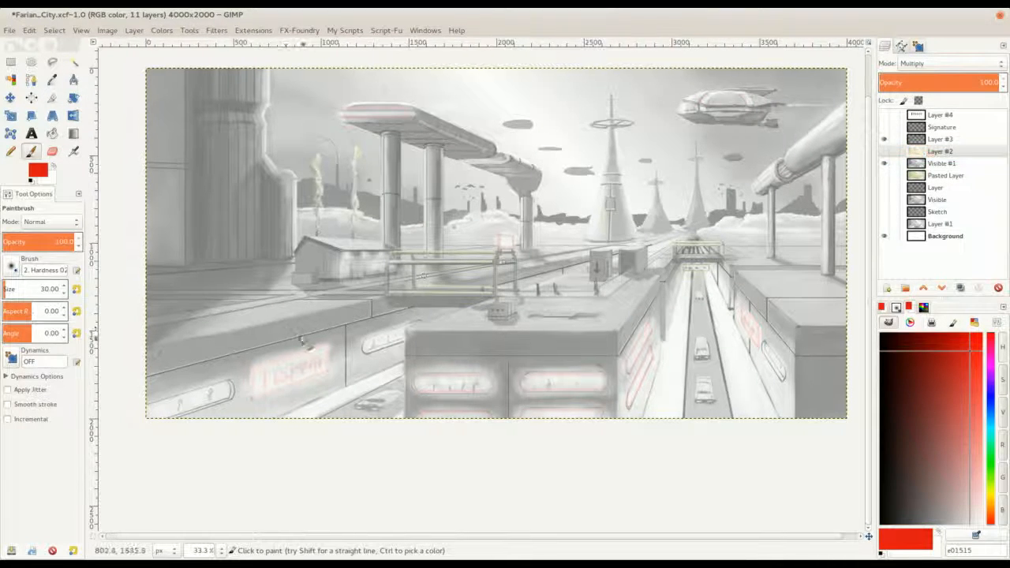
{"action": "key", "text": "shift+["}
{"action": "key", "text": "shift+["}
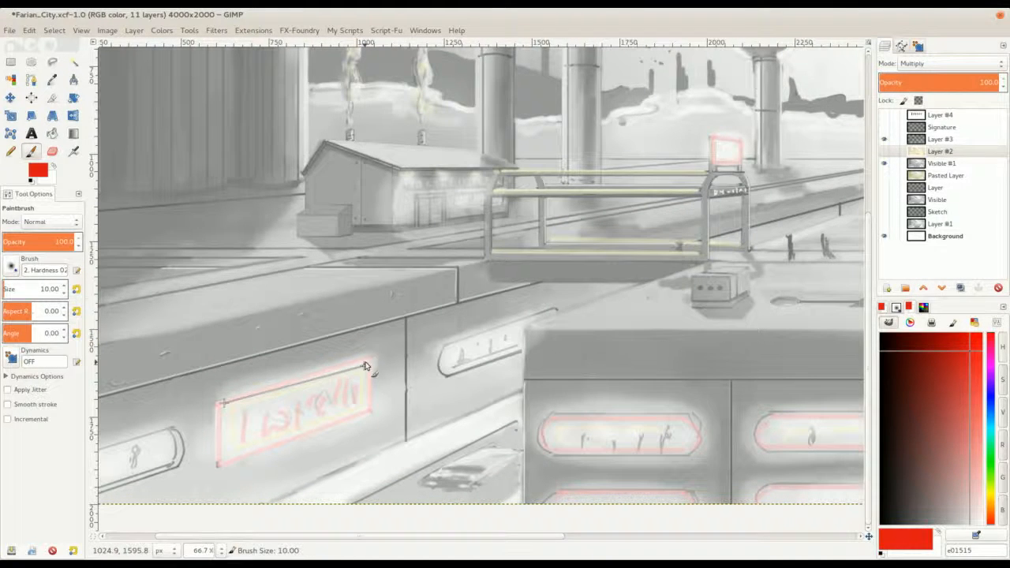
{"action": "left_click", "coordinate": [884, 151]}
{"action": "left_click_drag", "start_coordinate": [224, 414], "coordinate": [255, 374]}
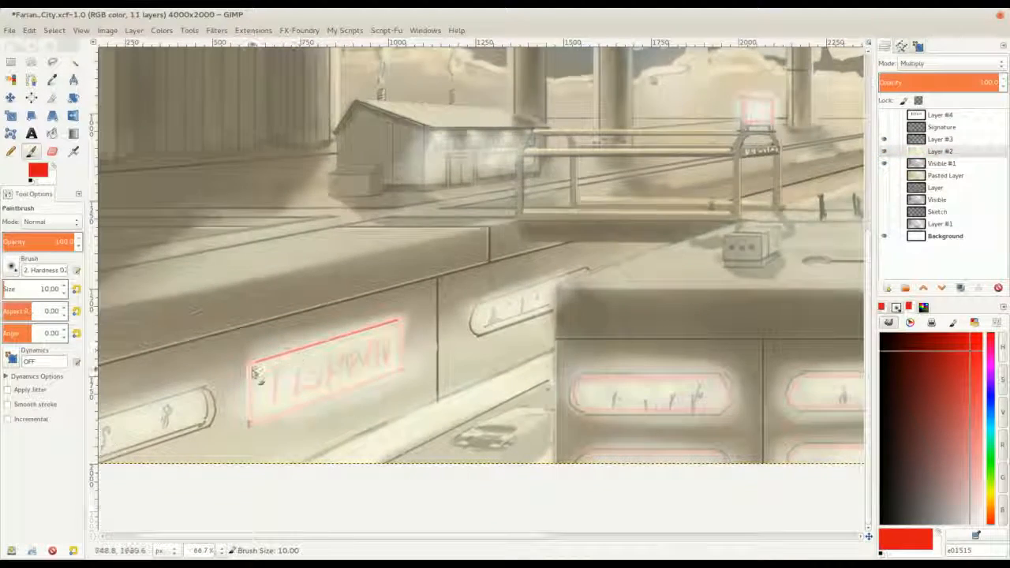
Compare the sign with Layer #2 hidden and shown, and undo the red line on its upper edge
{"action": "scroll", "coordinate": [254, 374], "scroll_direction": "up", "scroll_amount": 1}
{"action": "key", "text": "ctrl+z"}
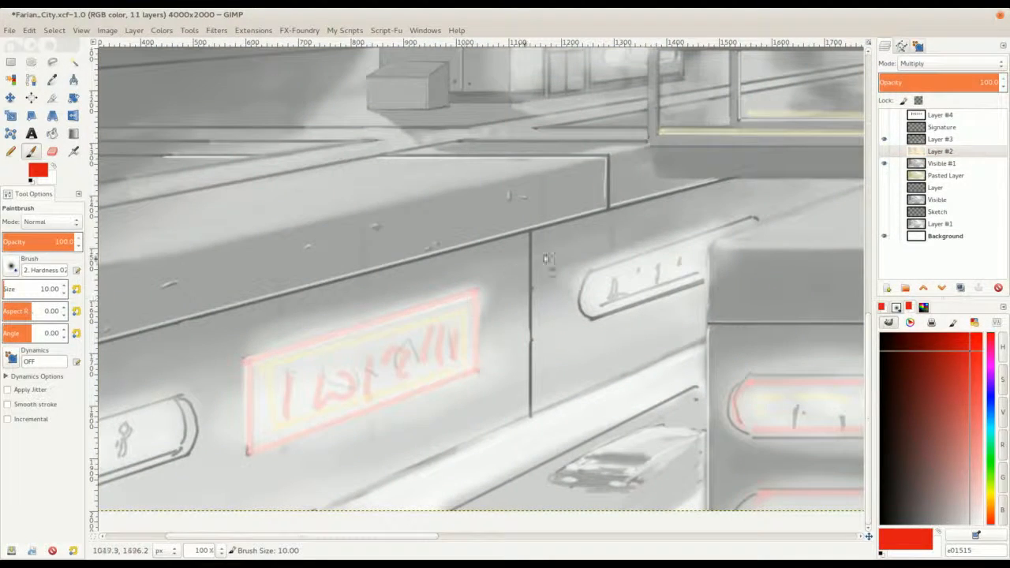
{"action": "left_click", "coordinate": [883, 152]}
{"action": "left_click", "coordinate": [884, 151]}
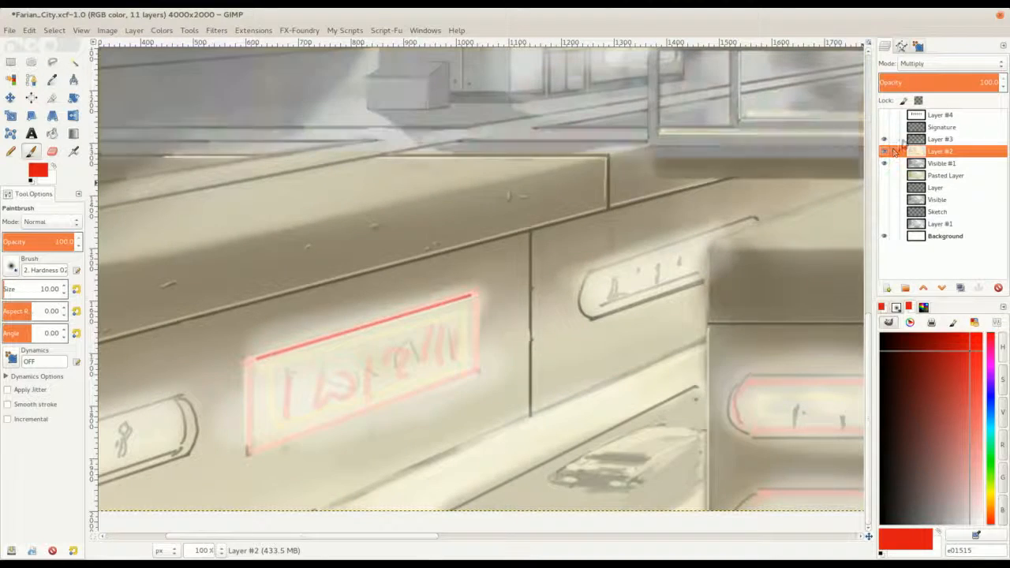
{"action": "left_click", "coordinate": [884, 151]}
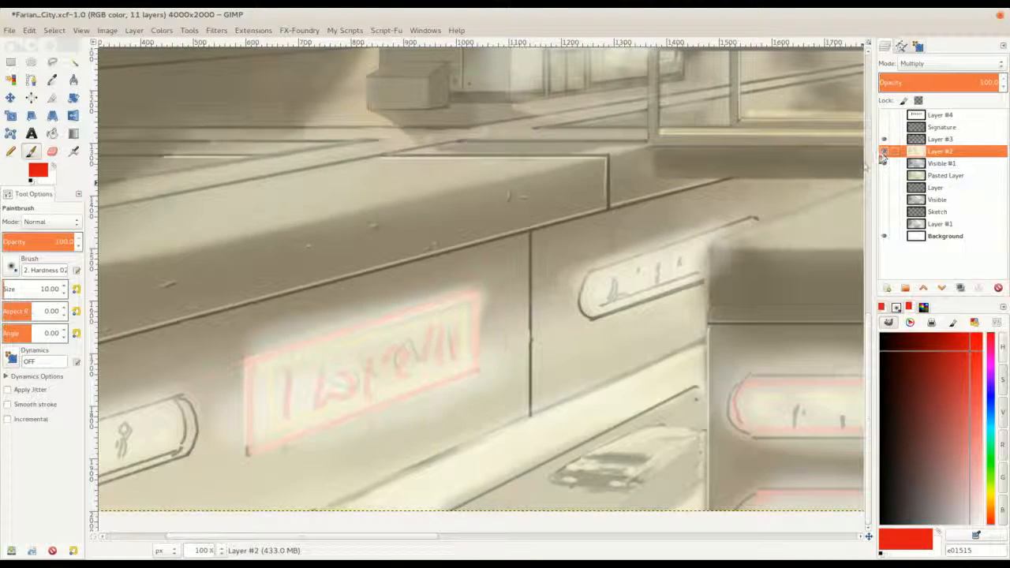
Examine the overall colours of the full city painting
{"action": "scroll", "coordinate": [408, 259], "scroll_direction": "down", "scroll_amount": 3, "text": "ctrl"}
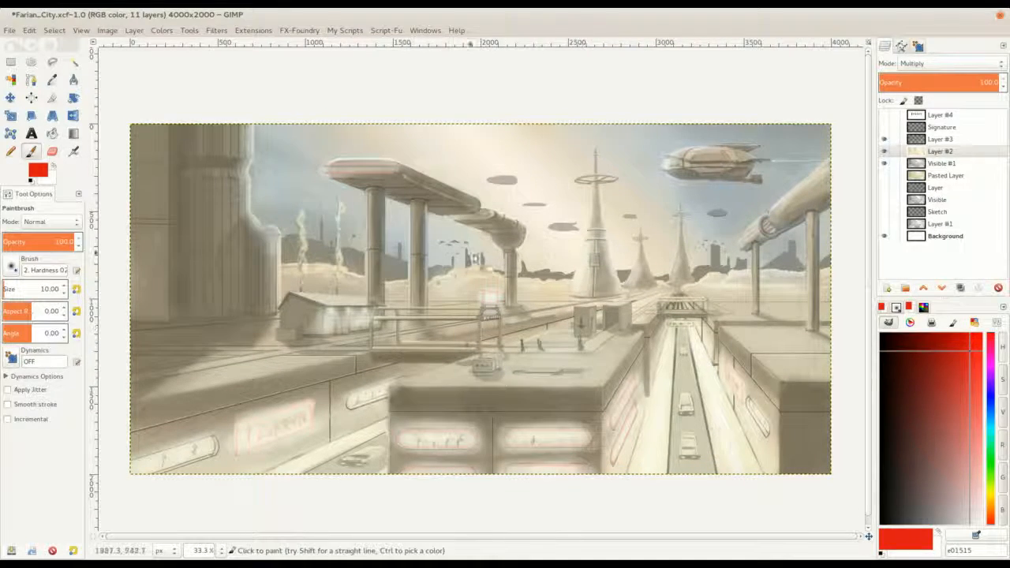
{"action": "scroll", "coordinate": [474, 232], "scroll_direction": "up", "scroll_amount": 1, "text": "ctrl"}
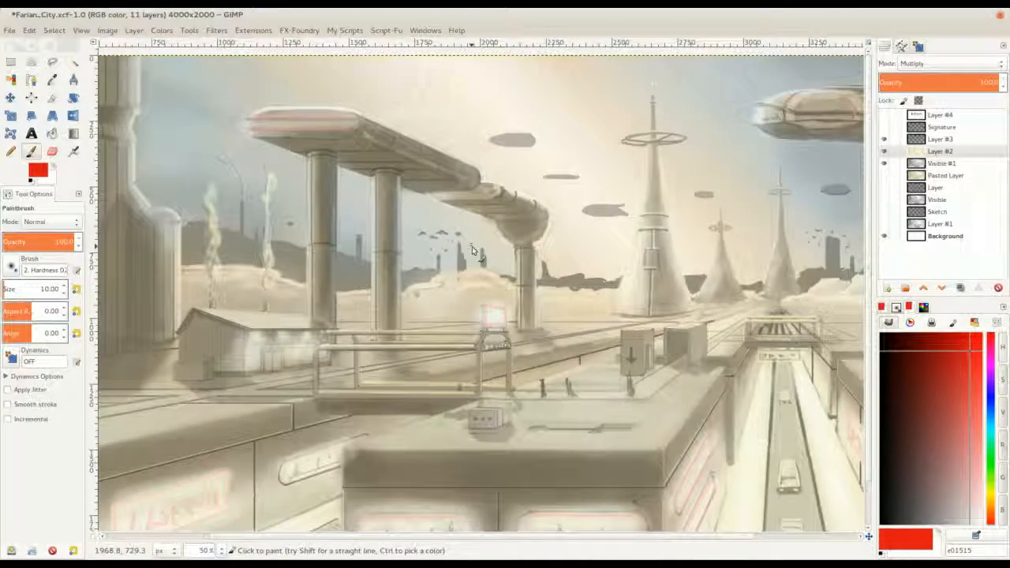
{"action": "scroll", "coordinate": [473, 248], "scroll_direction": "down", "scroll_amount": 1, "text": "ctrl"}
{"action": "scroll", "coordinate": [473, 248], "scroll_direction": "up", "scroll_amount": 1, "text": "ctrl"}
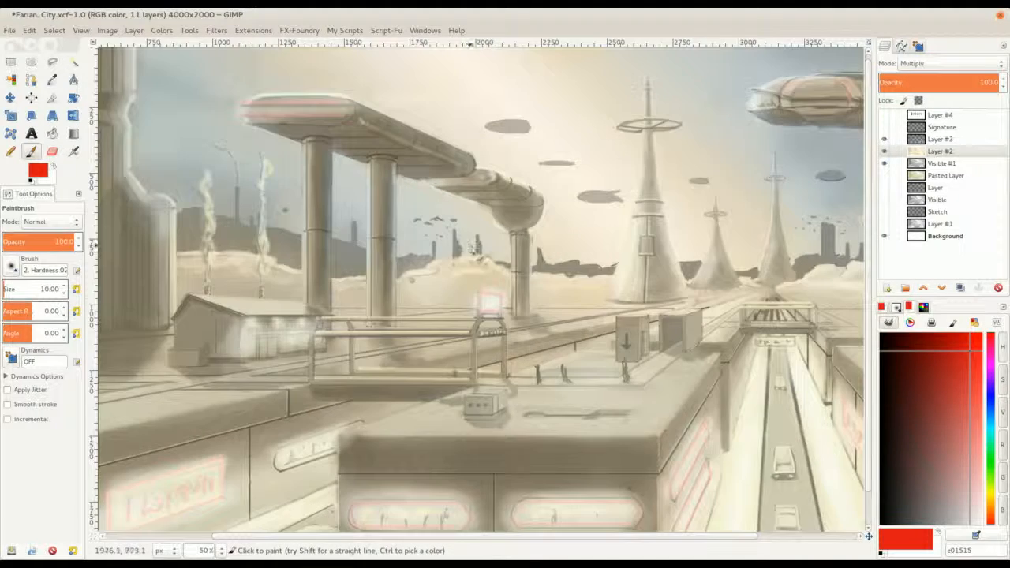
{"action": "scroll", "coordinate": [479, 234], "scroll_direction": "down", "scroll_amount": 1, "text": "ctrl"}
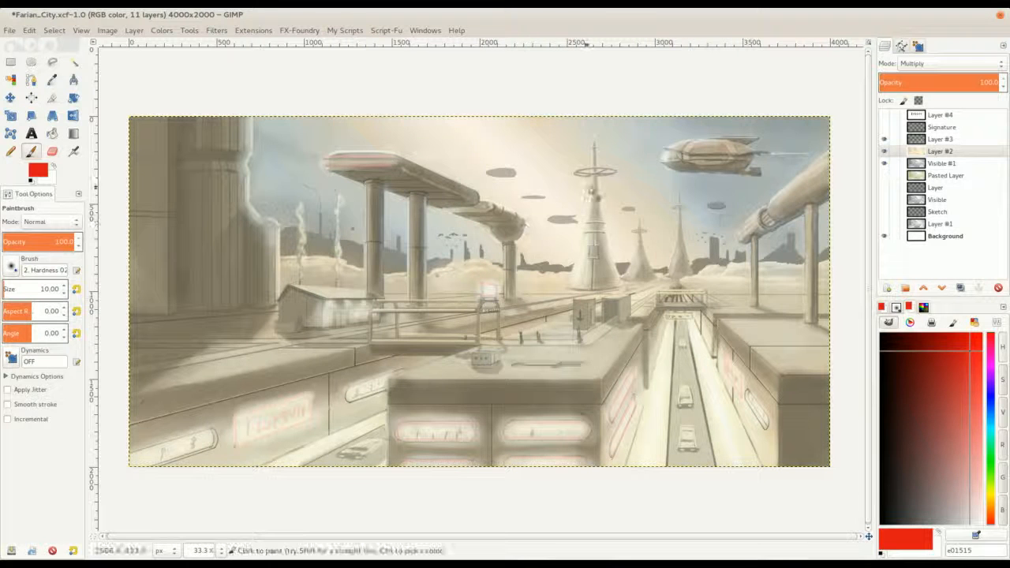
{"action": "mouse_move", "coordinate": [543, 270]}
{"action": "left_mouse_down"}
{"action": "mouse_move", "coordinate": [513, 256]}
{"action": "mouse_move", "coordinate": [522, 252]}
{"action": "left_mouse_up"}
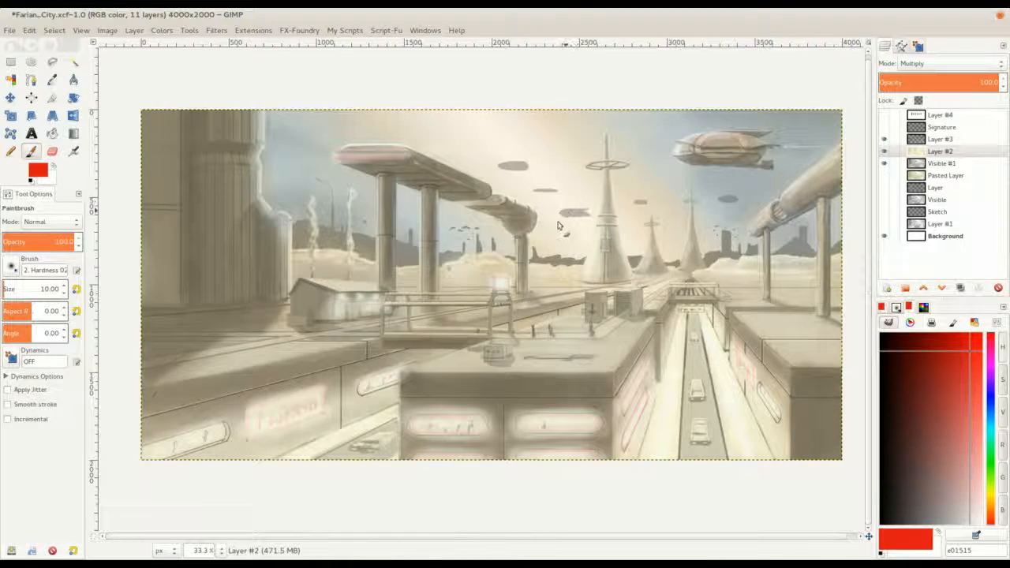
{"action": "left_click_drag", "start_coordinate": [543, 221], "coordinate": [535, 218]}
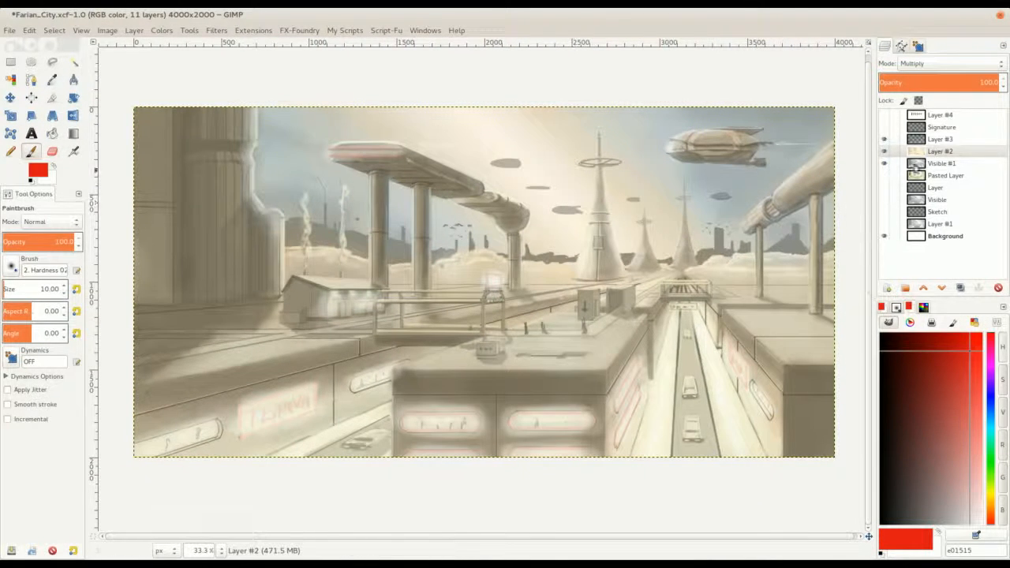
Hide Layer #3 and Layer #2 so only the greyscale painting on Visible #1 shows
{"action": "left_click", "coordinate": [884, 151]}
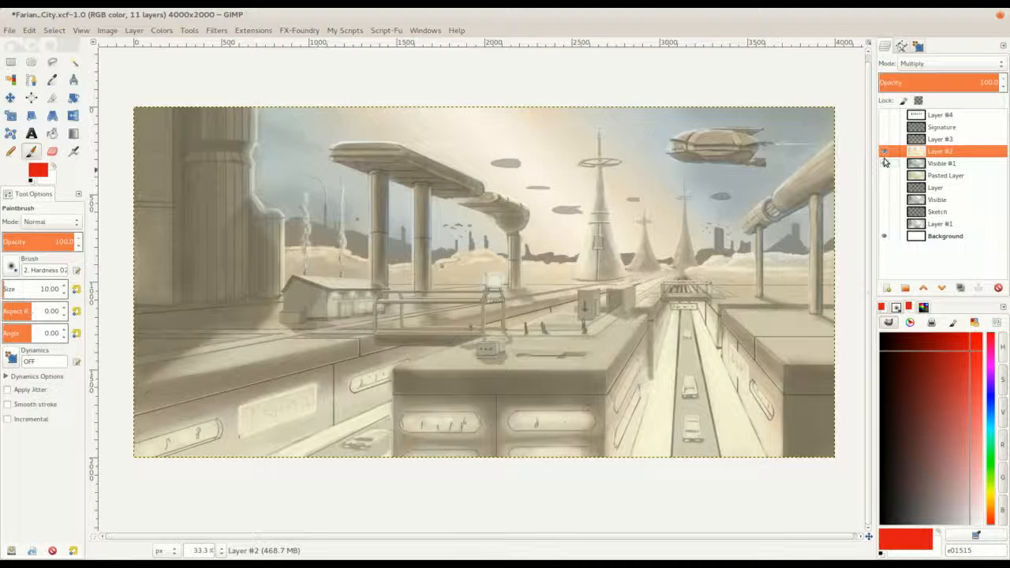
{"action": "left_click", "coordinate": [884, 151]}
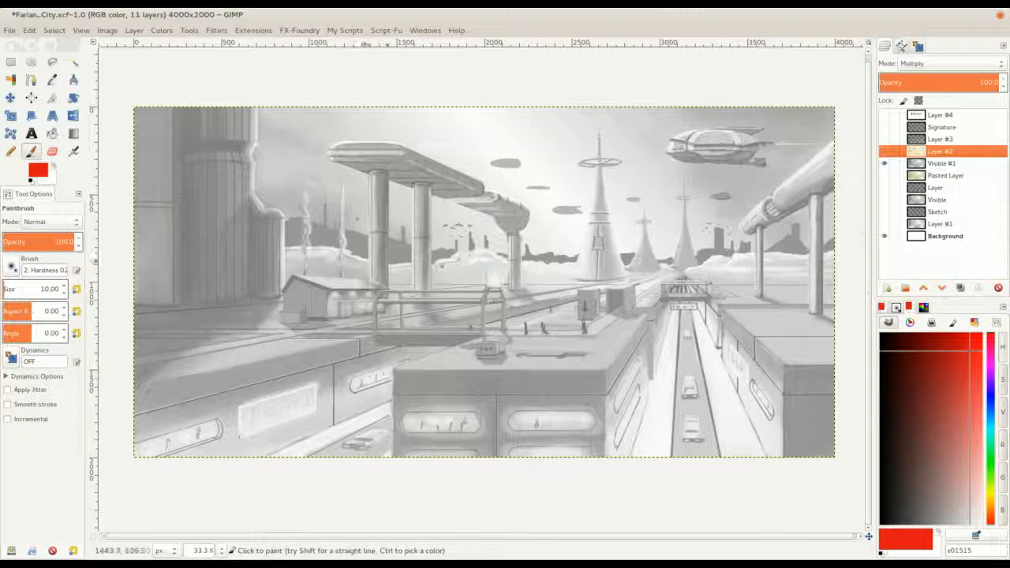
{"action": "scroll", "coordinate": [378, 300], "scroll_direction": "up", "scroll_amount": 1}
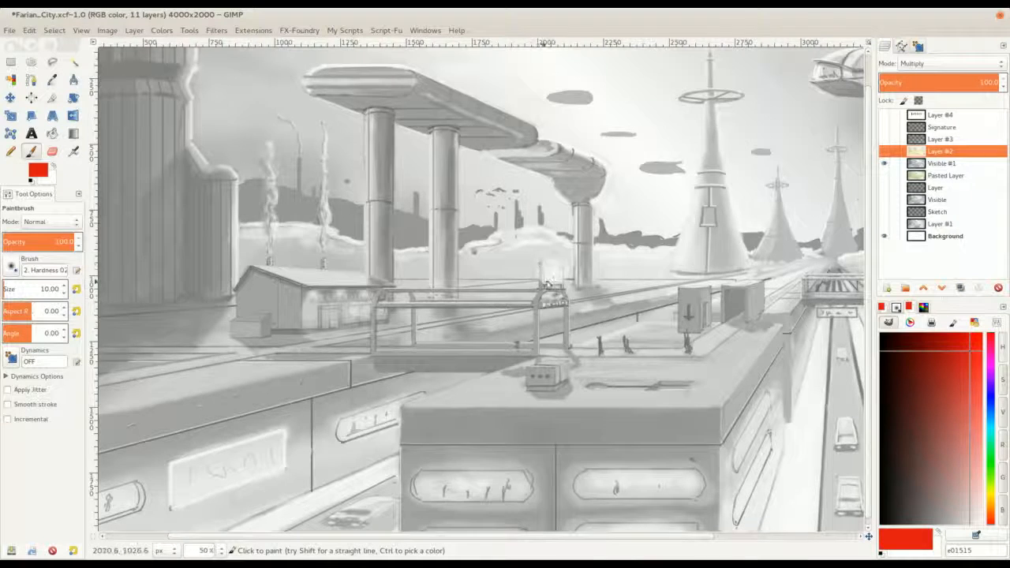
{"action": "scroll", "coordinate": [523, 245], "scroll_direction": "down", "scroll_amount": 1}
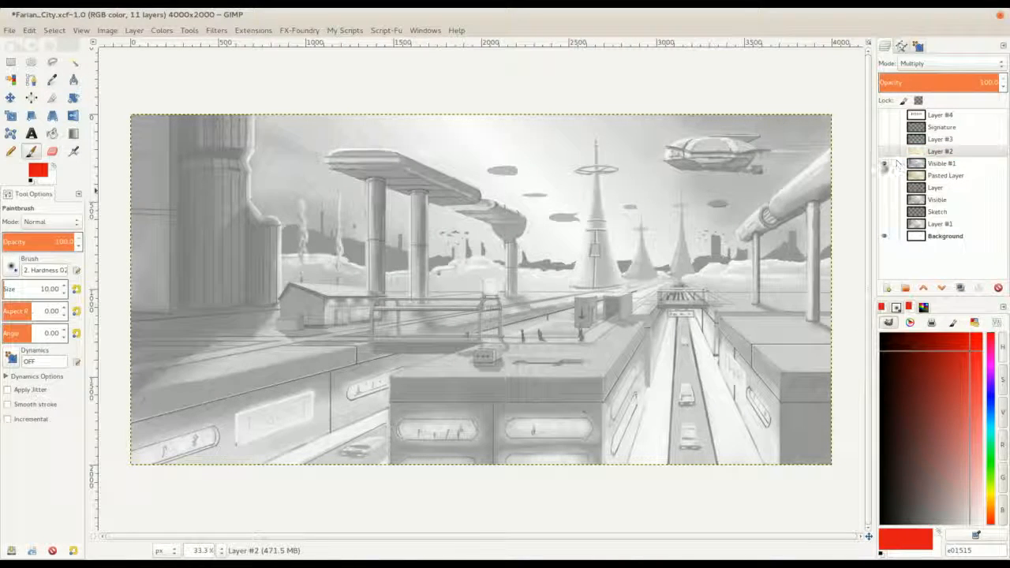
Hide Visible #1, look briefly at Layer #1, and leave only the Sketch layer shown over the background
{"action": "left_click", "coordinate": [884, 164]}
{"action": "left_click", "coordinate": [884, 225]}
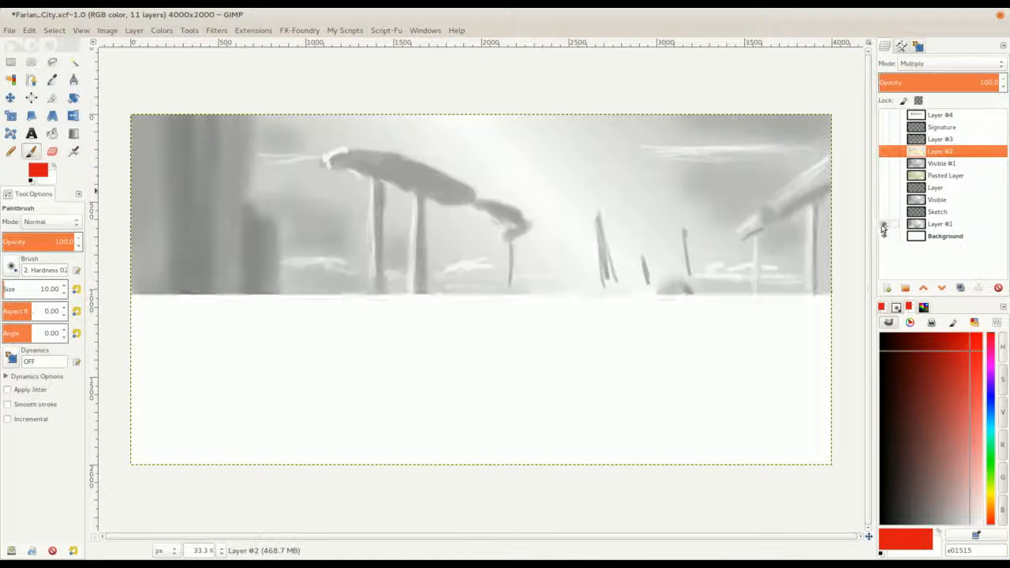
{"action": "left_click", "coordinate": [884, 211]}
{"action": "left_click", "coordinate": [884, 225]}
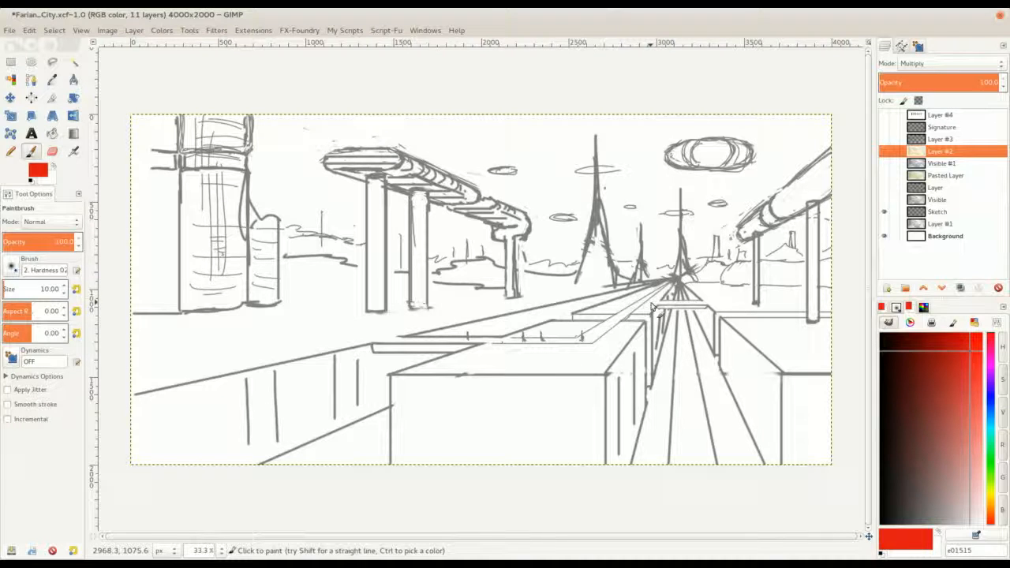
Add a new transparent layer directly above the Signature layer
{"action": "left_click", "coordinate": [449, 179]}
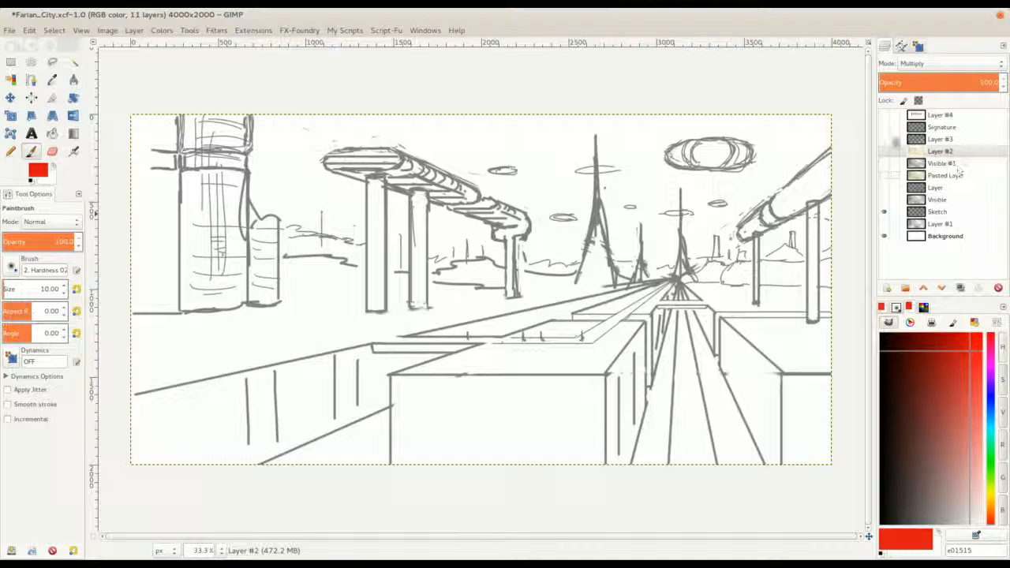
{"action": "left_click", "coordinate": [939, 116]}
{"action": "left_click", "coordinate": [940, 127]}
{"action": "key", "text": "shift+ctrl+n"}
{"action": "left_click", "coordinate": [553, 361]}
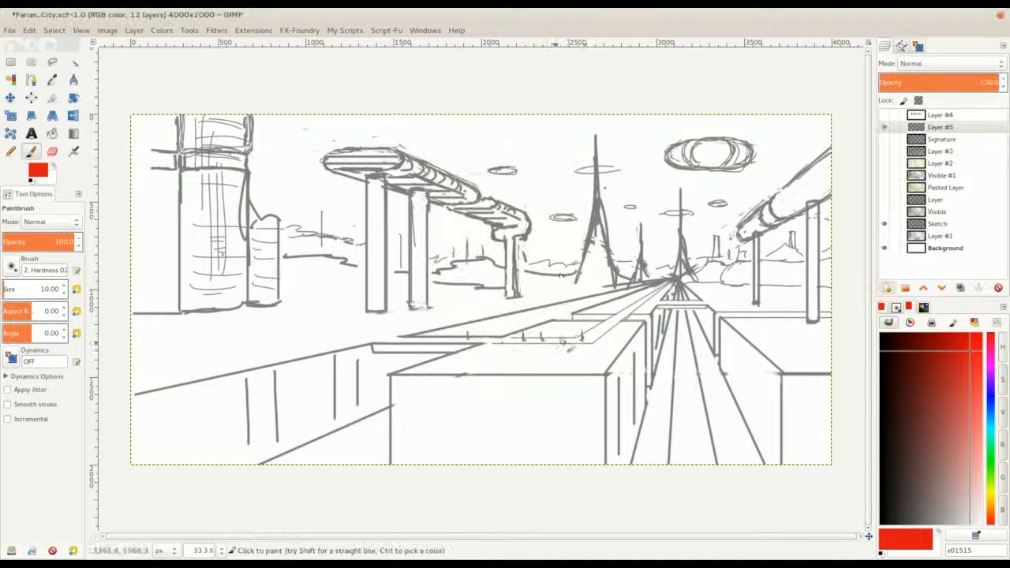
Try circling the sketched elevated platform in red with the brush size raised to 30, undoing each stroke
{"action": "mouse_move", "coordinate": [458, 167]}
{"action": "left_mouse_down"}
{"action": "mouse_move", "coordinate": [319, 190]}
{"action": "mouse_move", "coordinate": [473, 273]}
{"action": "mouse_move", "coordinate": [394, 143]}
{"action": "mouse_move", "coordinate": [384, 282]}
{"action": "mouse_move", "coordinate": [508, 183]}
{"action": "mouse_move", "coordinate": [406, 162]}
{"action": "left_mouse_up"}
{"action": "key", "text": "ctrl+z"}
{"action": "key", "text": "shift+bracketright"}
{"action": "key", "text": "shift+bracketright"}
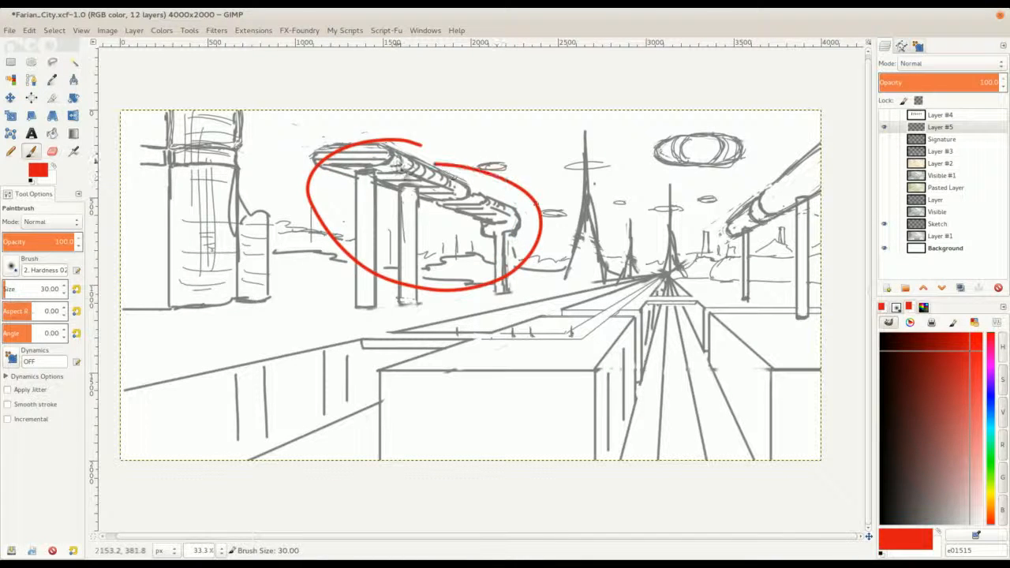
{"action": "key", "text": "ctrl+z"}
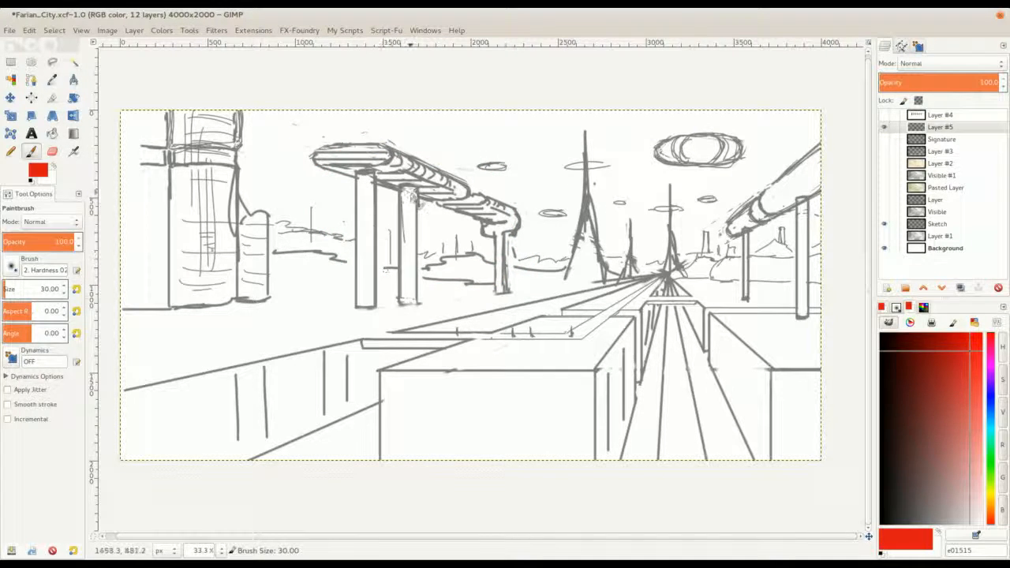
{"action": "mouse_move", "coordinate": [421, 136]}
{"action": "left_mouse_down"}
{"action": "mouse_move", "coordinate": [325, 209]}
{"action": "mouse_move", "coordinate": [532, 237]}
{"action": "mouse_move", "coordinate": [457, 171]}
{"action": "left_mouse_up"}
{"action": "key", "text": "ctrl+z"}
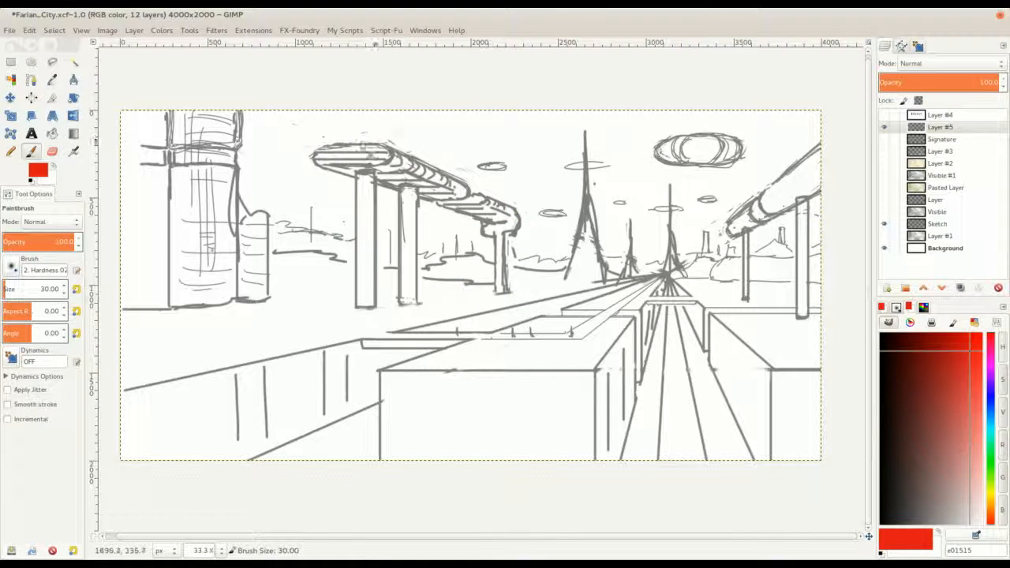
Try marking the sketched oval airship with a red circle and the central road with a red stroke, undoing each mark
{"action": "mouse_move", "coordinate": [699, 117]}
{"action": "left_mouse_down"}
{"action": "mouse_move", "coordinate": [658, 120]}
{"action": "mouse_move", "coordinate": [707, 120]}
{"action": "left_mouse_up"}
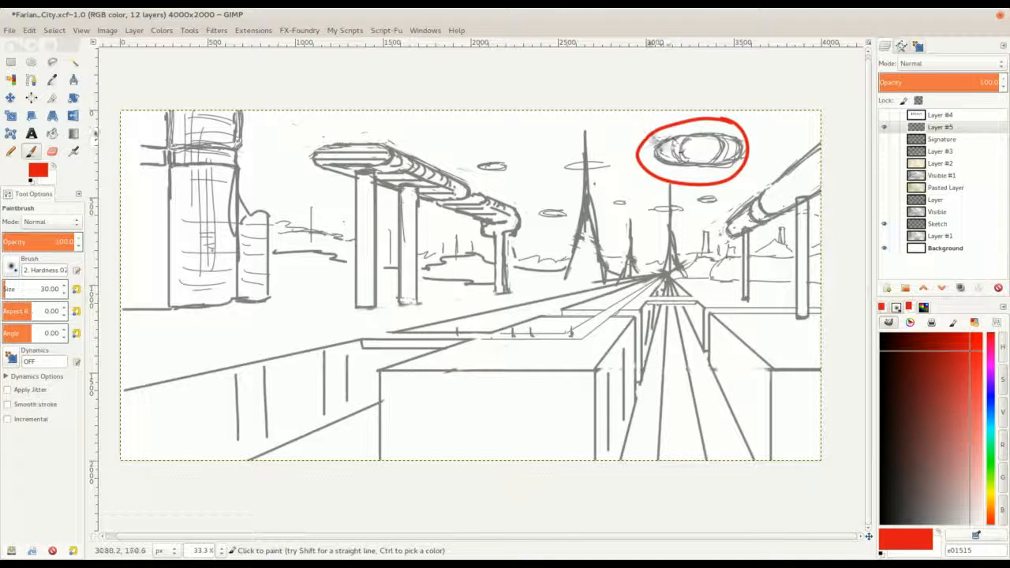
{"action": "key", "text": "ctrl+z"}
{"action": "mouse_move", "coordinate": [670, 327]}
{"action": "left_mouse_down"}
{"action": "mouse_move", "coordinate": [680, 441]}
{"action": "mouse_move", "coordinate": [685, 381]}
{"action": "mouse_move", "coordinate": [661, 460]}
{"action": "left_mouse_up"}
{"action": "key", "text": "ctrl+z"}
{"action": "key", "text": "ctrl+z"}
{"action": "key", "text": "ctrl+z"}
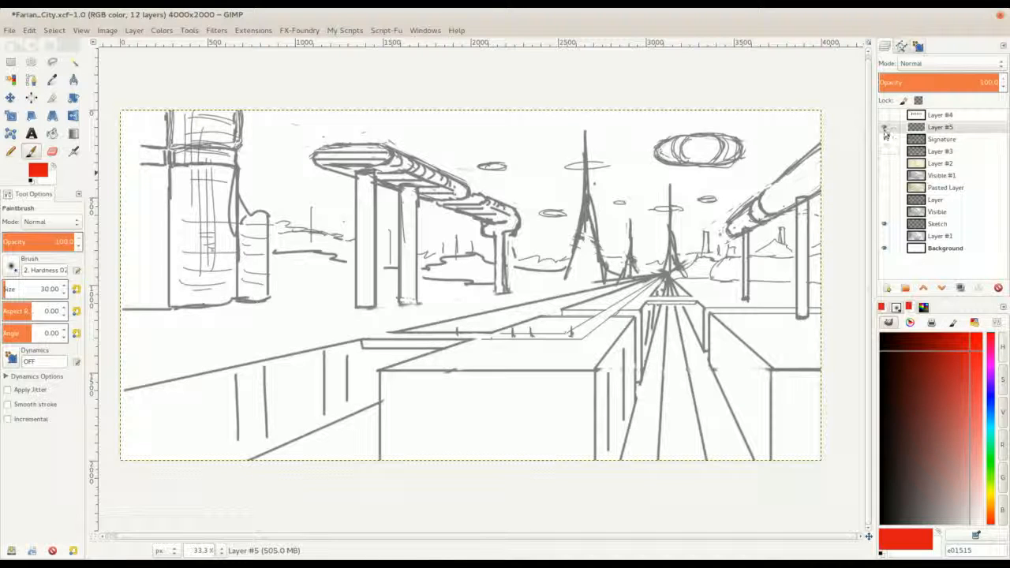
Show Layer #1 so its rough greyscale shading appears beneath the Sketch lines
{"action": "left_click", "coordinate": [885, 237]}
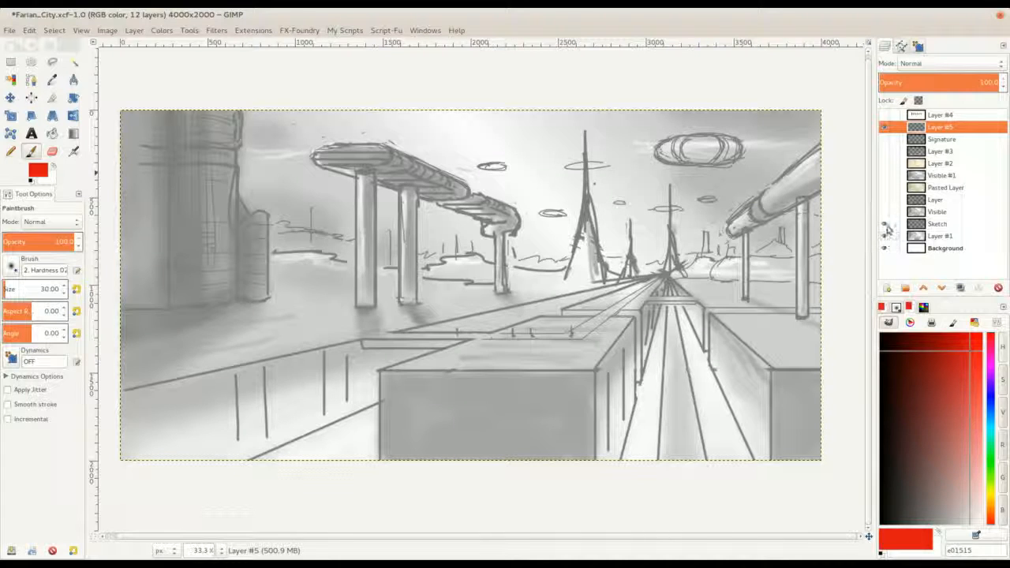
{"action": "left_click", "coordinate": [885, 224]}
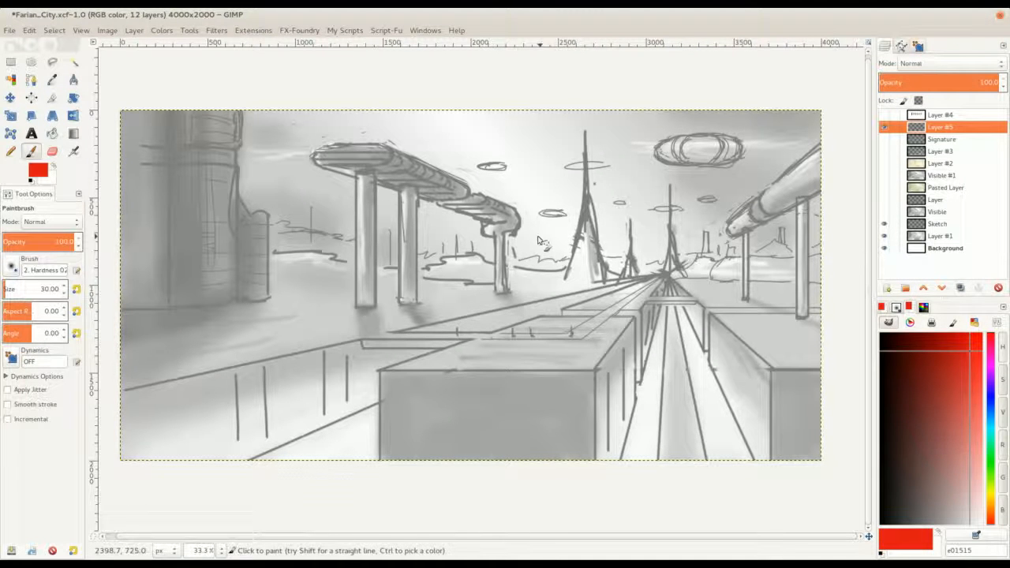
{"action": "key", "text": "minus"}
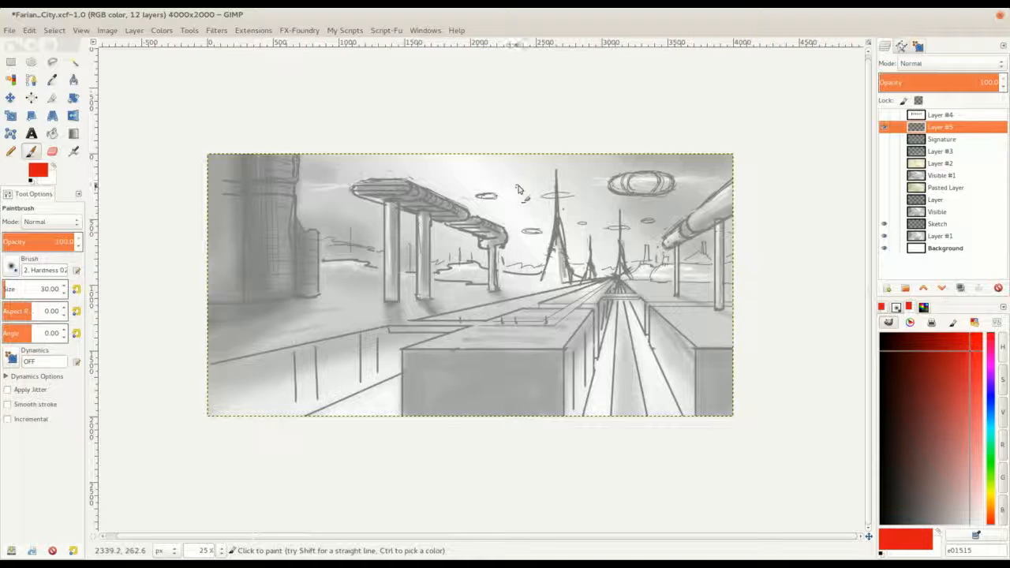
{"action": "key", "text": "plus"}
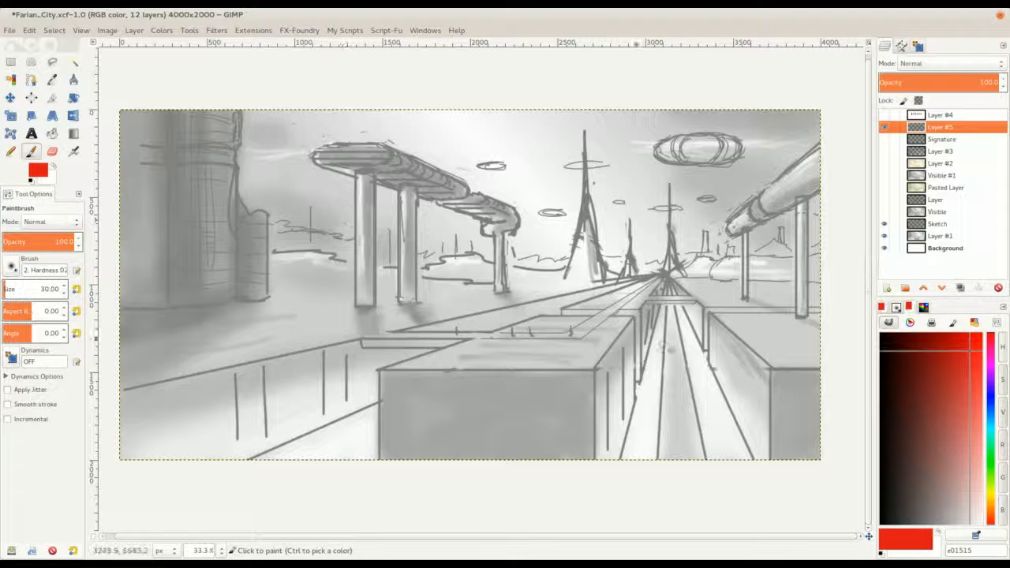
Show the Visible layer, toggling it off and on to compare it with the rough shading
{"action": "left_click", "coordinate": [884, 212]}
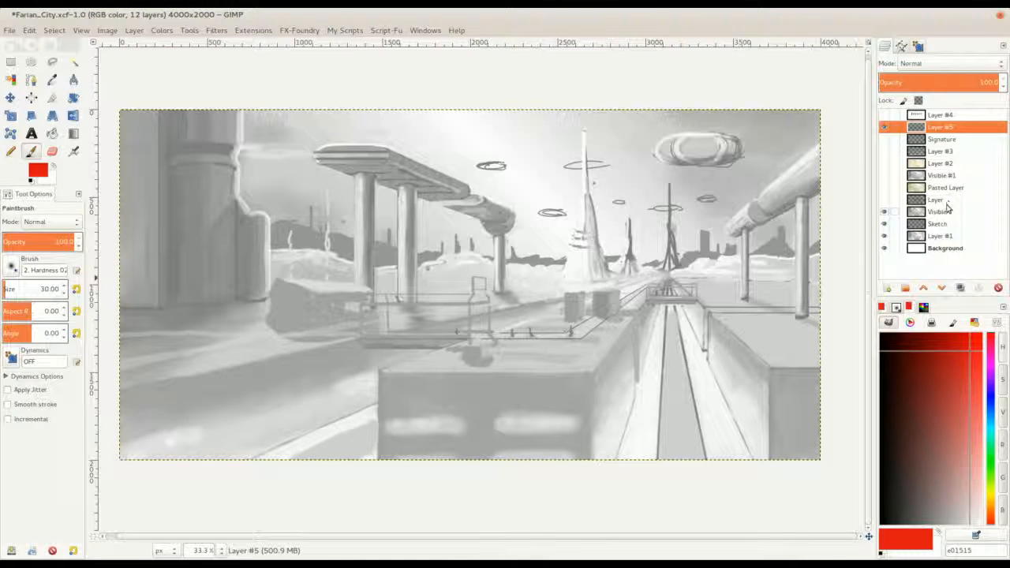
{"action": "left_click", "coordinate": [884, 213]}
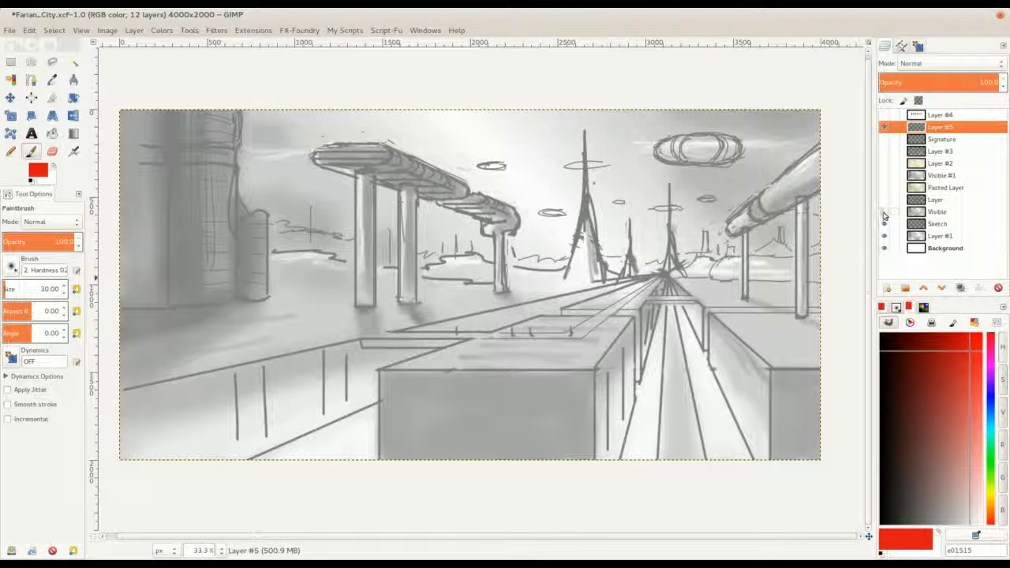
{"action": "left_click", "coordinate": [884, 212]}
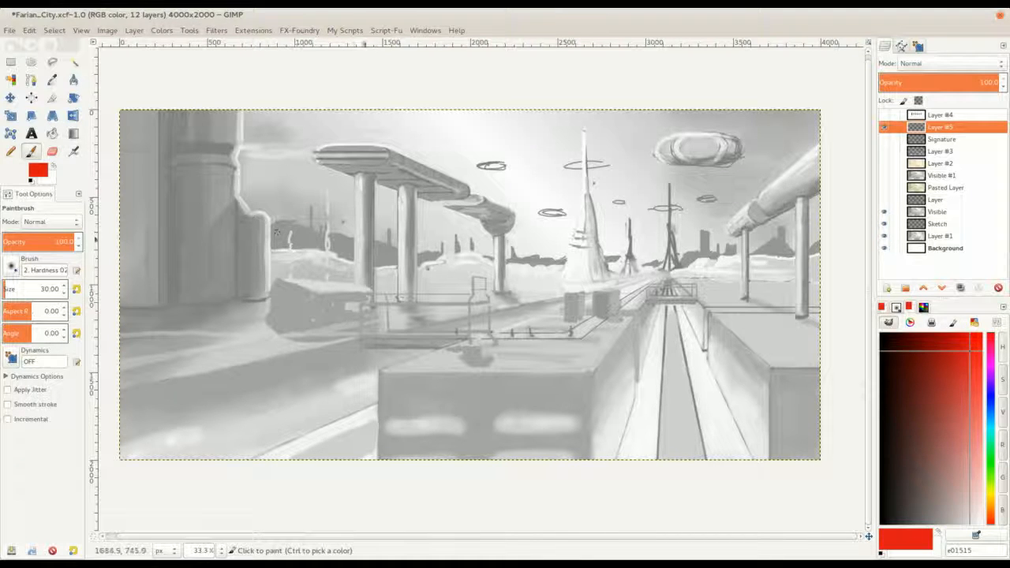
Reveal the build-up from detailed greyscale to colour by showing Layer, Visible #1 and Layer #2
{"action": "left_click", "coordinate": [884, 200]}
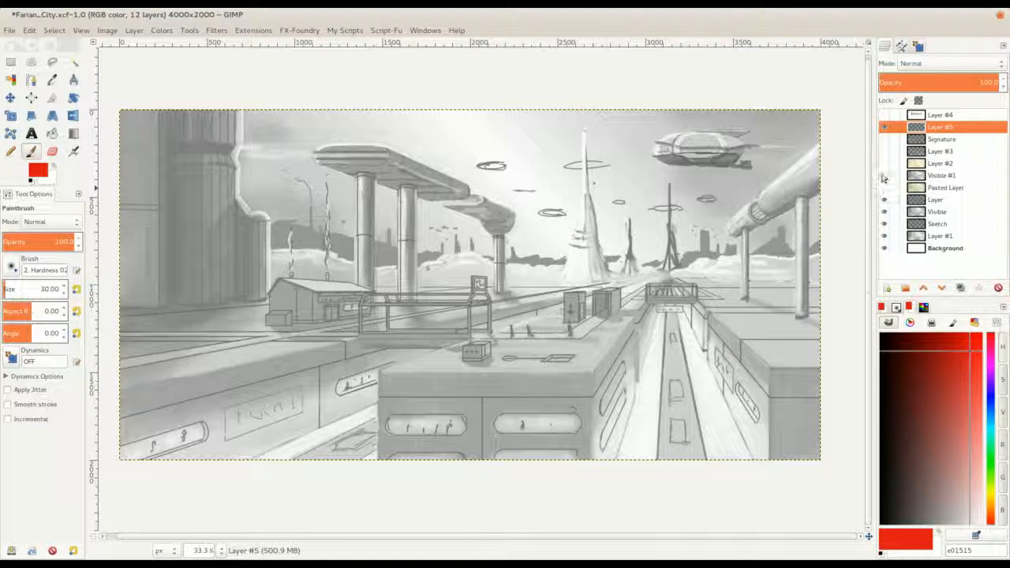
{"action": "left_click", "coordinate": [883, 176]}
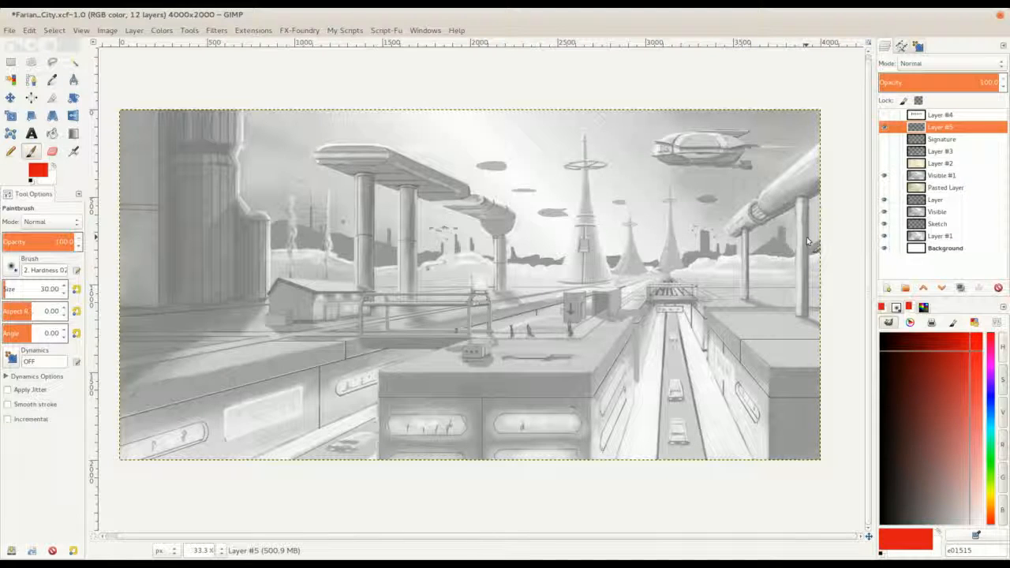
{"action": "left_click", "coordinate": [885, 164]}
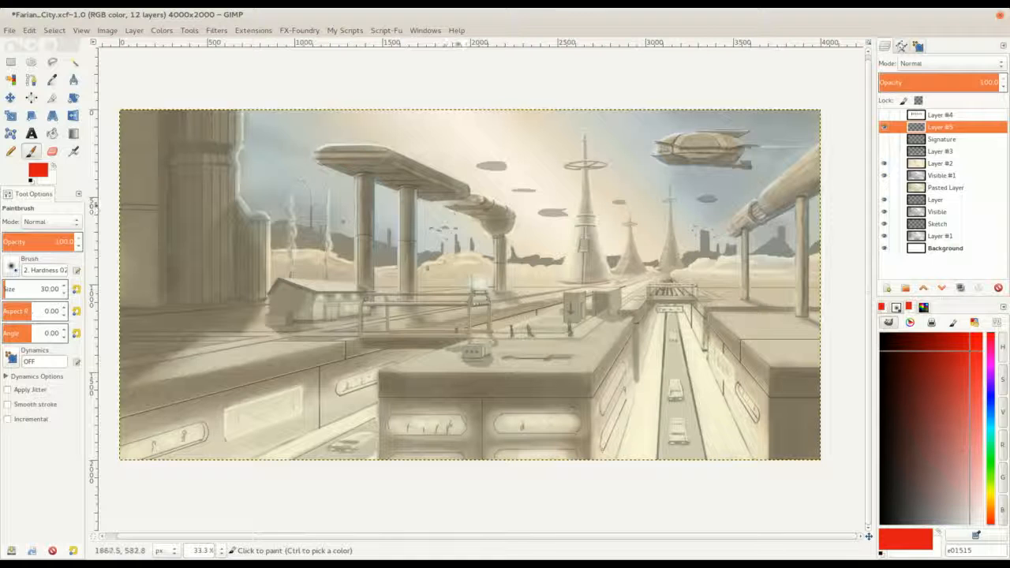
Briefly show Layer #3, then hide and reshow Layer #2 to compare the painting in greyscale and colour
{"action": "key", "text": "minus"}
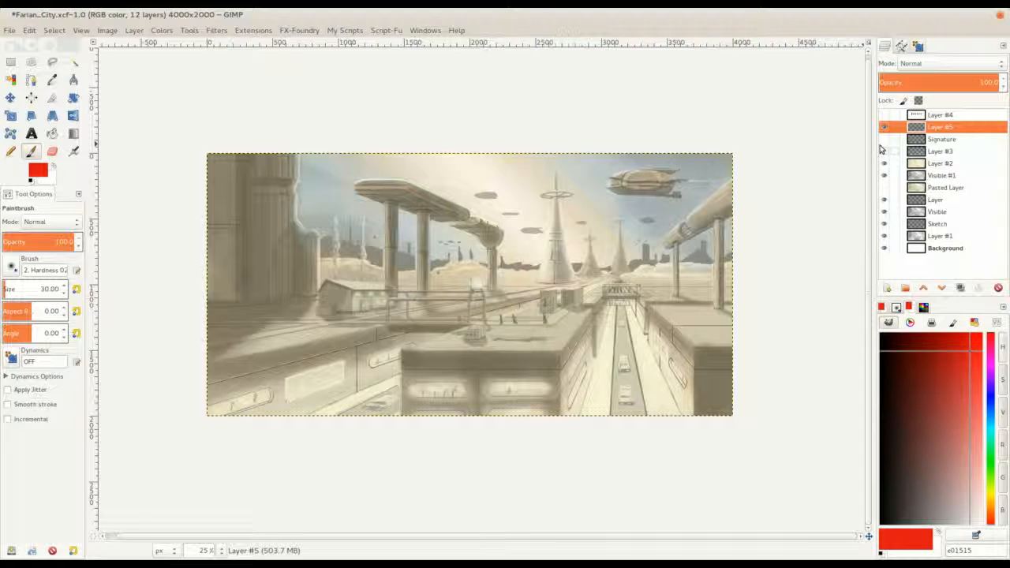
{"action": "left_click", "coordinate": [884, 152]}
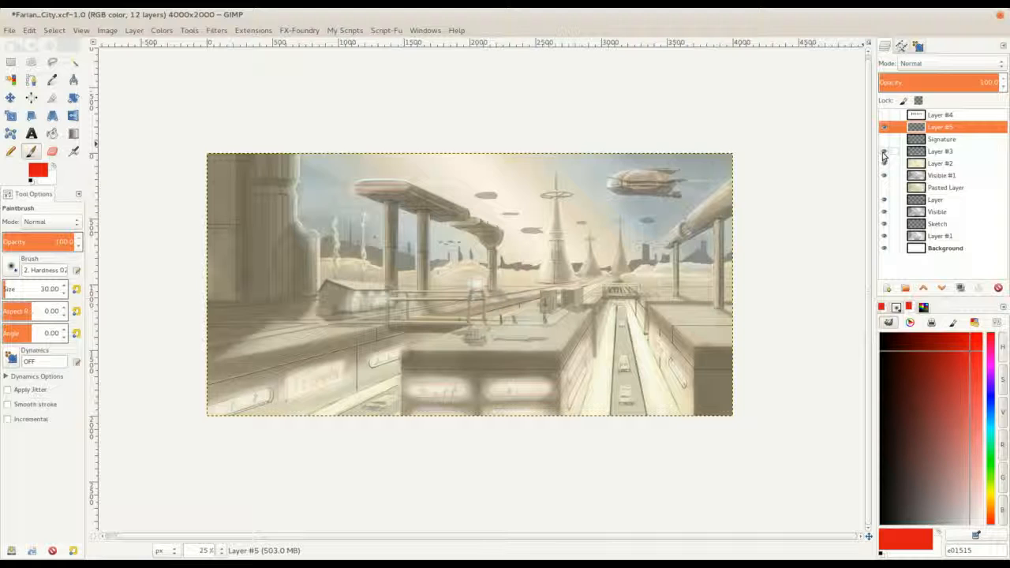
{"action": "left_click", "coordinate": [884, 153]}
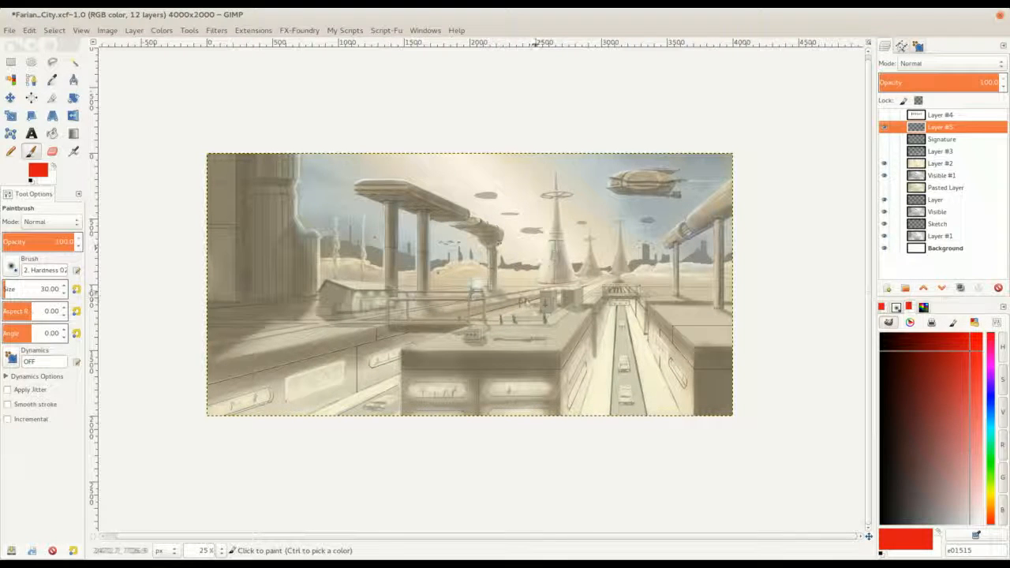
{"action": "left_click", "coordinate": [884, 164]}
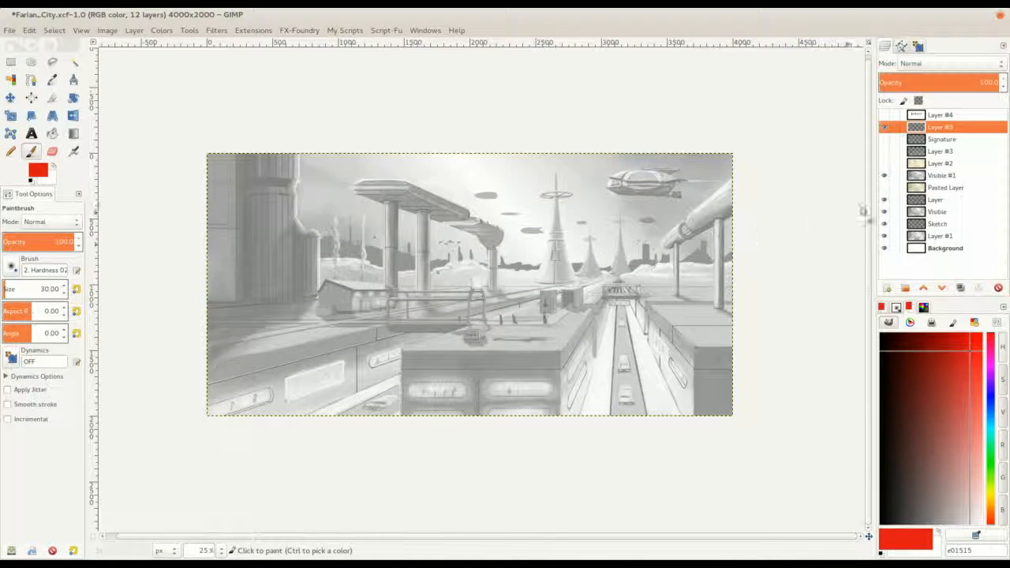
{"action": "left_click", "coordinate": [884, 163]}
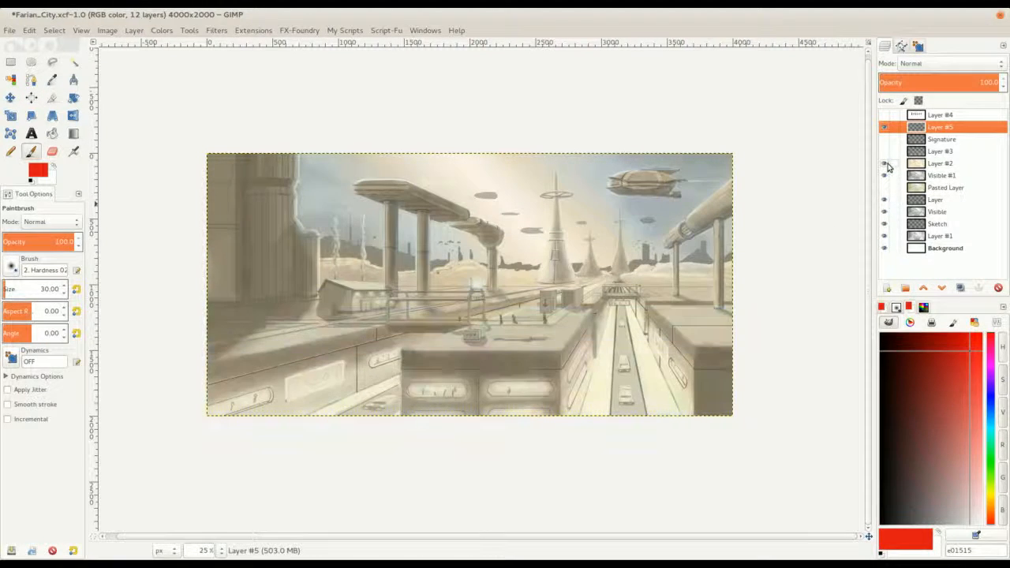
Look briefly at the value swatches on Layer #4, then compare the painting without and with Layer #2's colour
{"action": "left_click", "coordinate": [883, 115]}
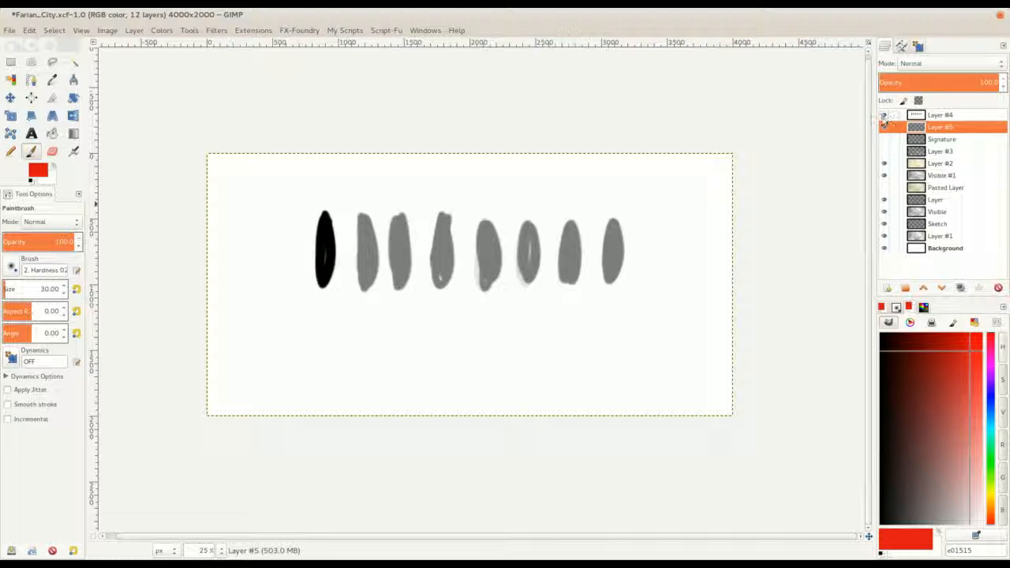
{"action": "left_click", "coordinate": [884, 115]}
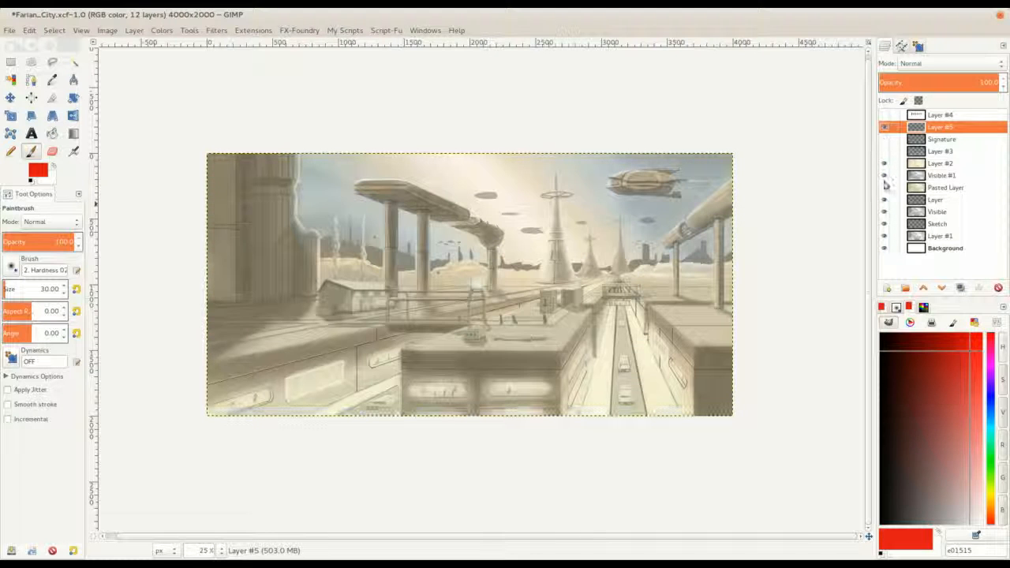
{"action": "left_click", "coordinate": [885, 164]}
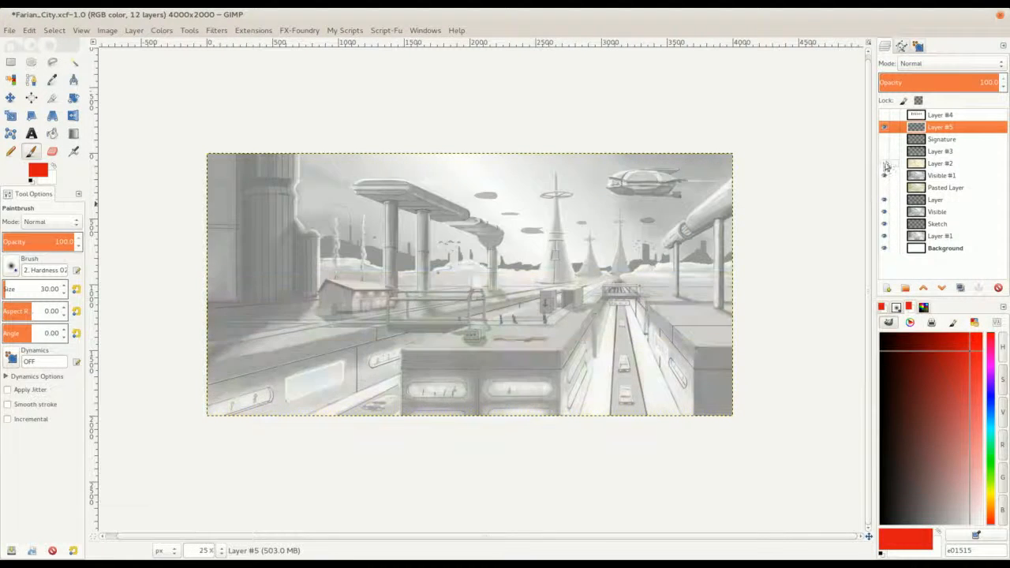
{"action": "left_click", "coordinate": [884, 164]}
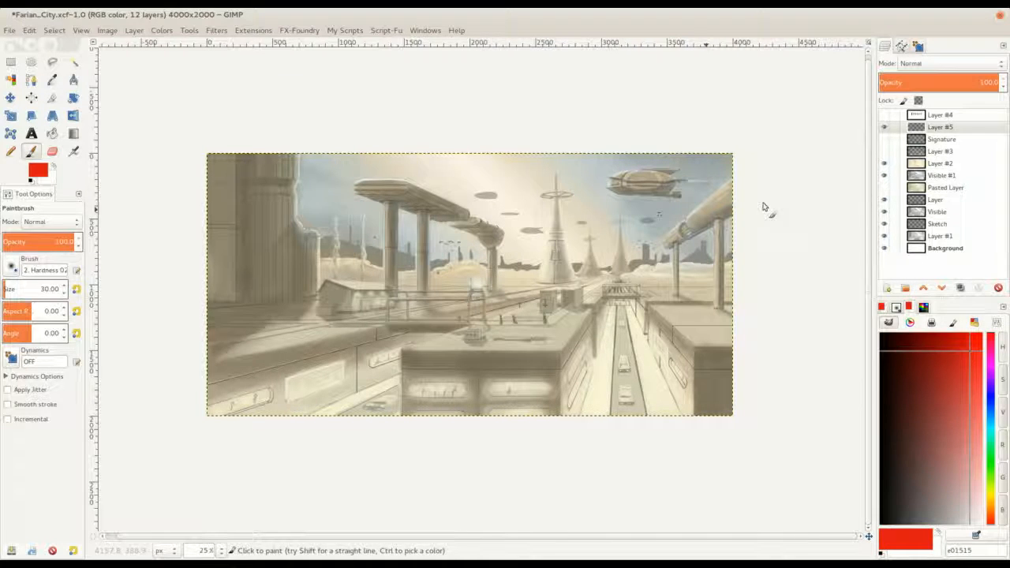
Hide the layers between Visible #1 and Background, and try a lower opacity on Visible #1 before restoring it to 100
{"action": "left_click", "coordinate": [942, 176]}
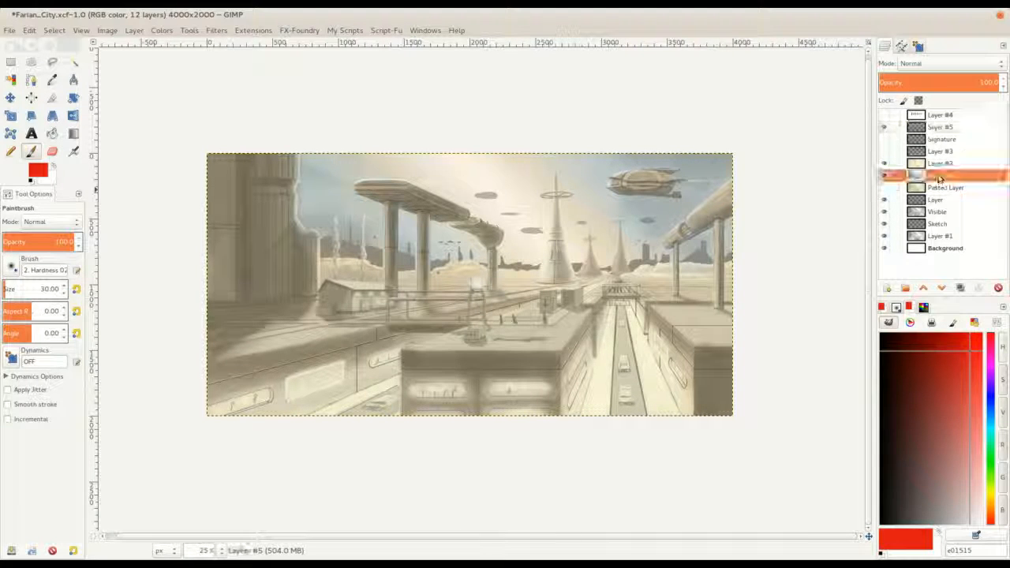
{"action": "left_click", "coordinate": [884, 176]}
{"action": "left_click", "coordinate": [884, 175]}
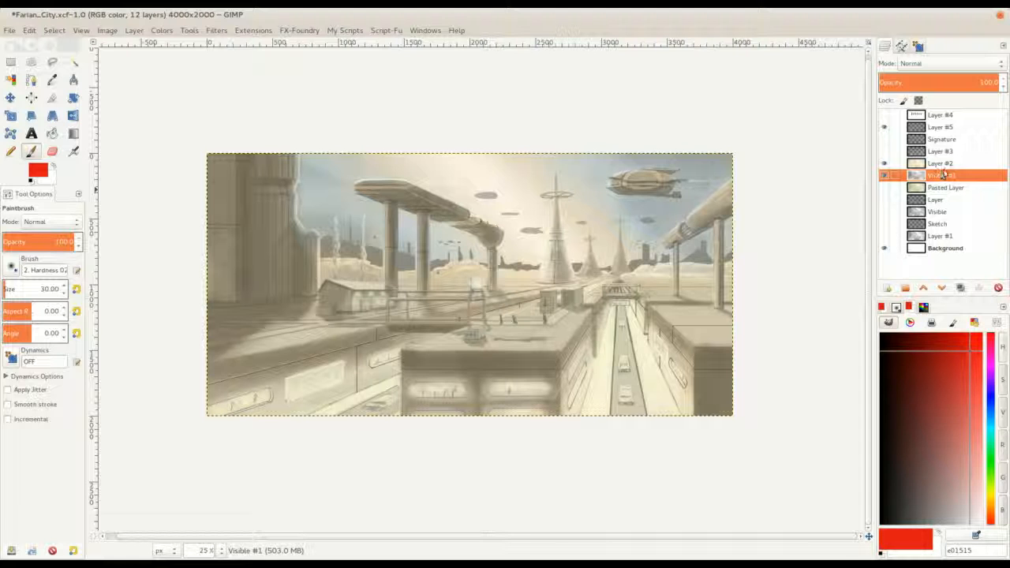
{"action": "left_click", "coordinate": [970, 82]}
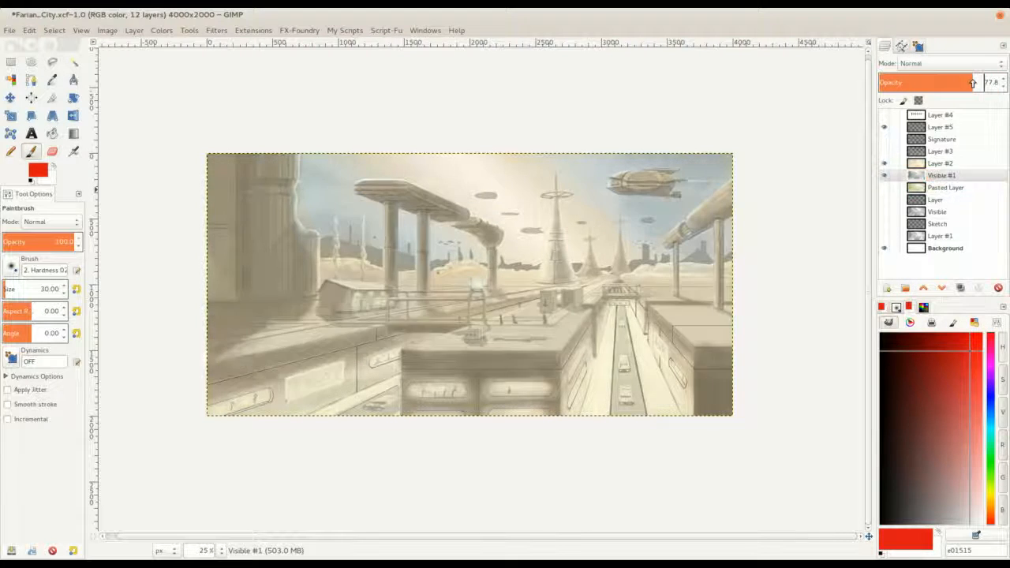
{"action": "left_click_drag", "start_coordinate": [975, 82], "coordinate": [1007, 88]}
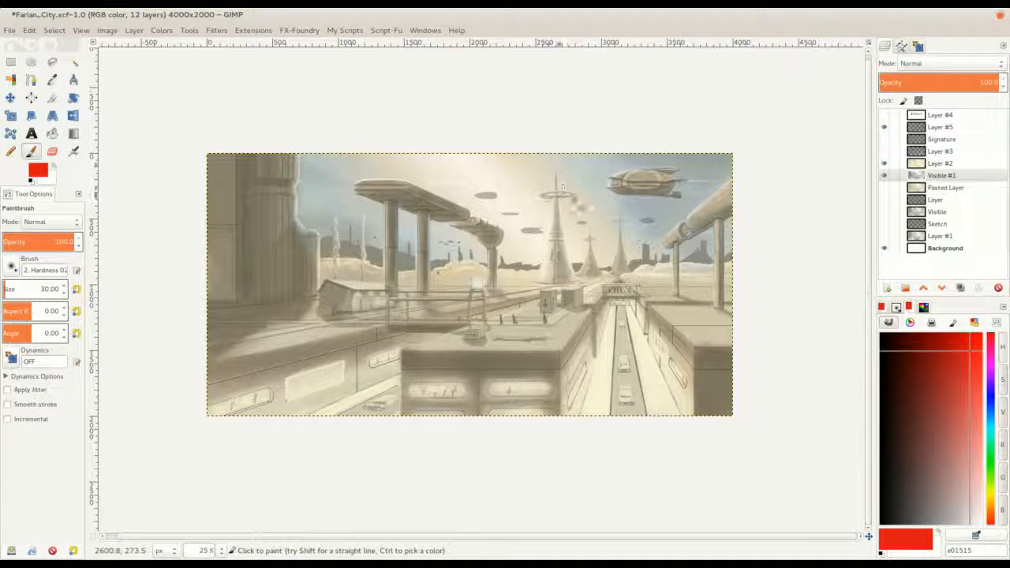
Check Layer #2's blend mode, then select Visible #1 and hide Layer #2 to leave the greyscale painting
{"action": "left_click", "coordinate": [943, 164]}
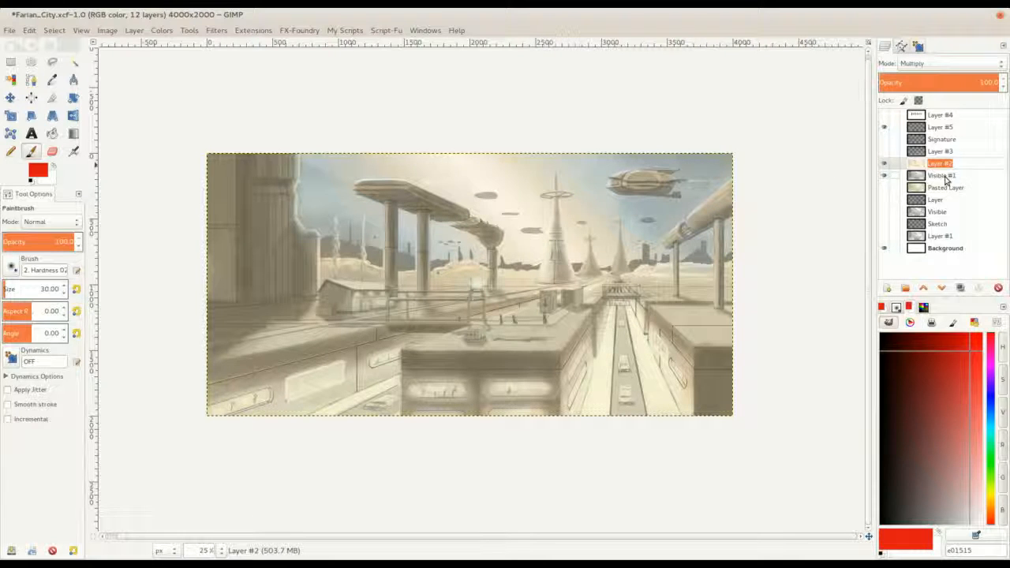
{"action": "left_click", "coordinate": [945, 178]}
{"action": "left_click", "coordinate": [885, 166]}
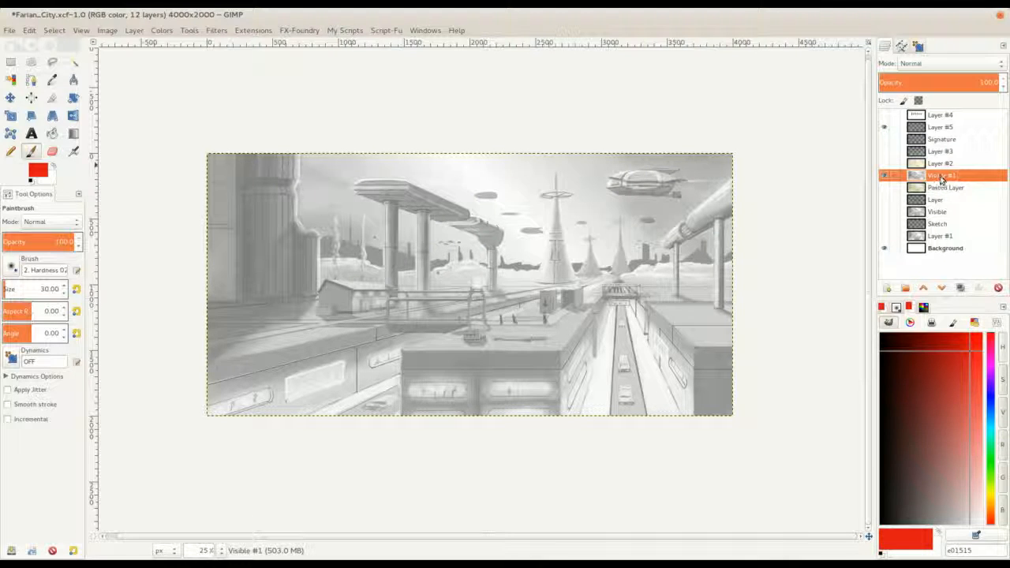
Delete the empty Layer #5 and add a new transparent 4000 x 2000 px layer directly above Visible #1
{"action": "left_click", "coordinate": [932, 129]}
{"action": "left_click", "coordinate": [998, 289]}
{"action": "left_click", "coordinate": [939, 164]}
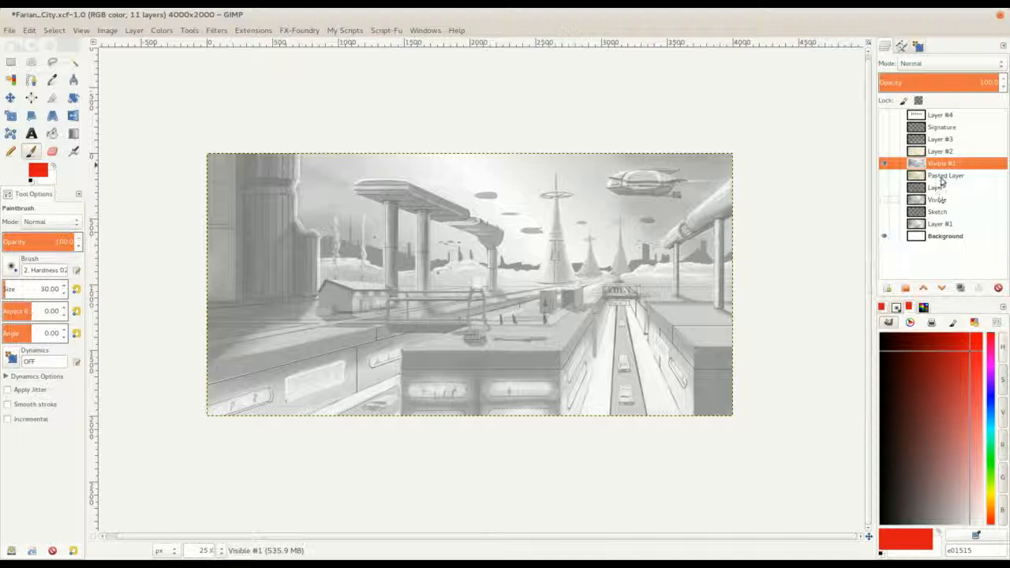
{"action": "left_click", "coordinate": [887, 288]}
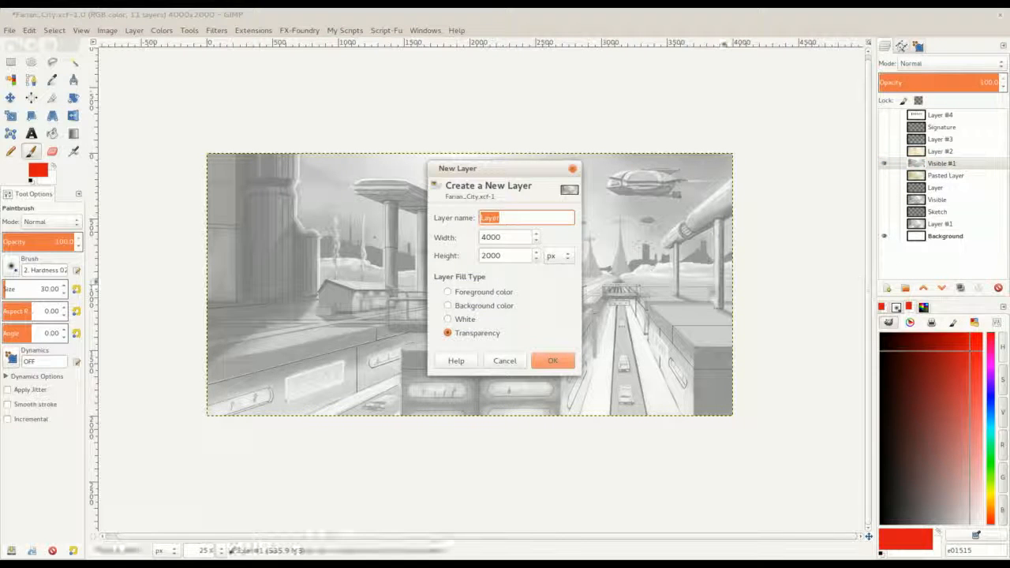
{"action": "left_click", "coordinate": [553, 361]}
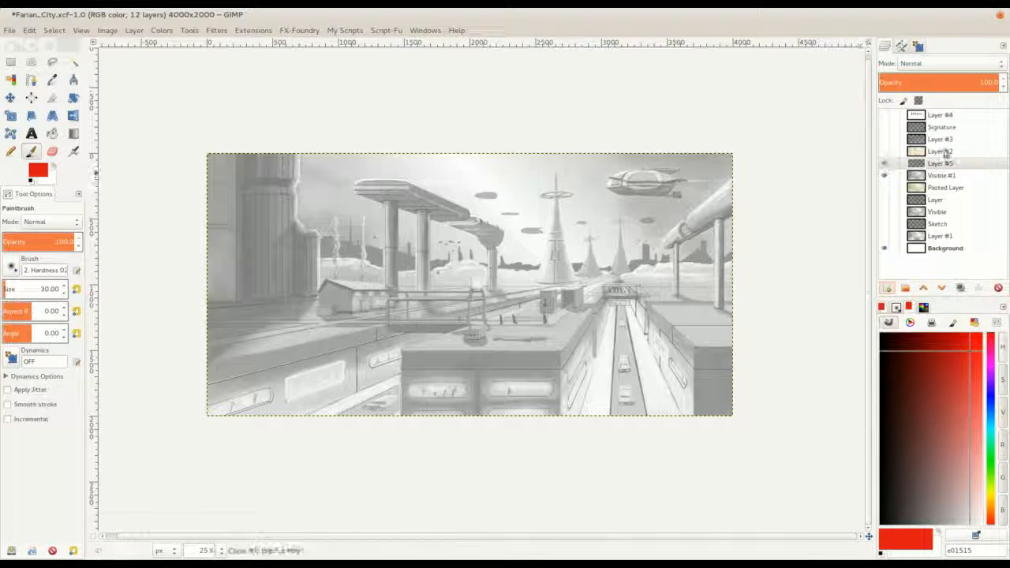
Try the Dissolve and Multiply blend modes on the new layer, then return it to Normal
{"action": "left_click", "coordinate": [929, 65]}
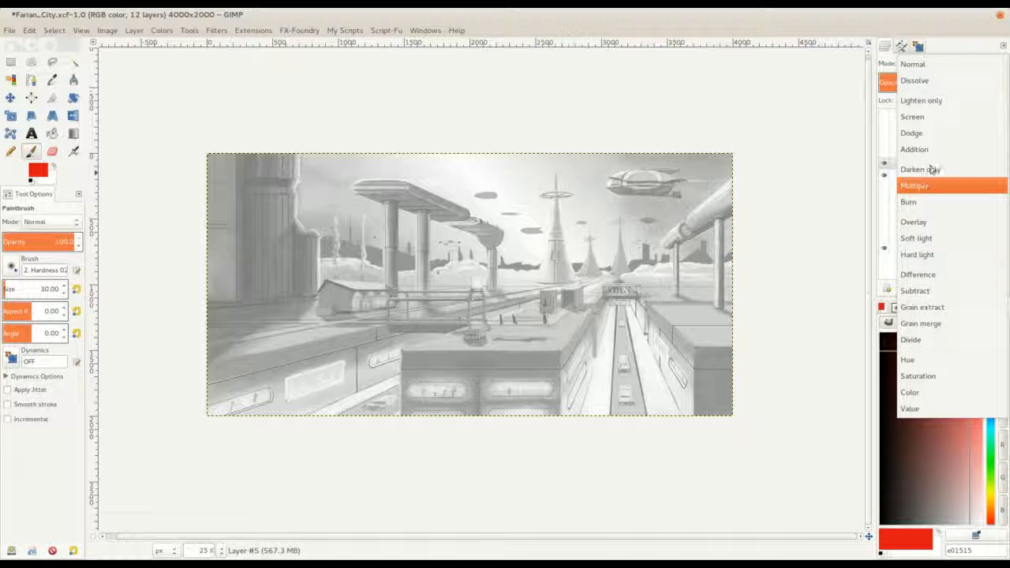
{"action": "left_click", "coordinate": [948, 80]}
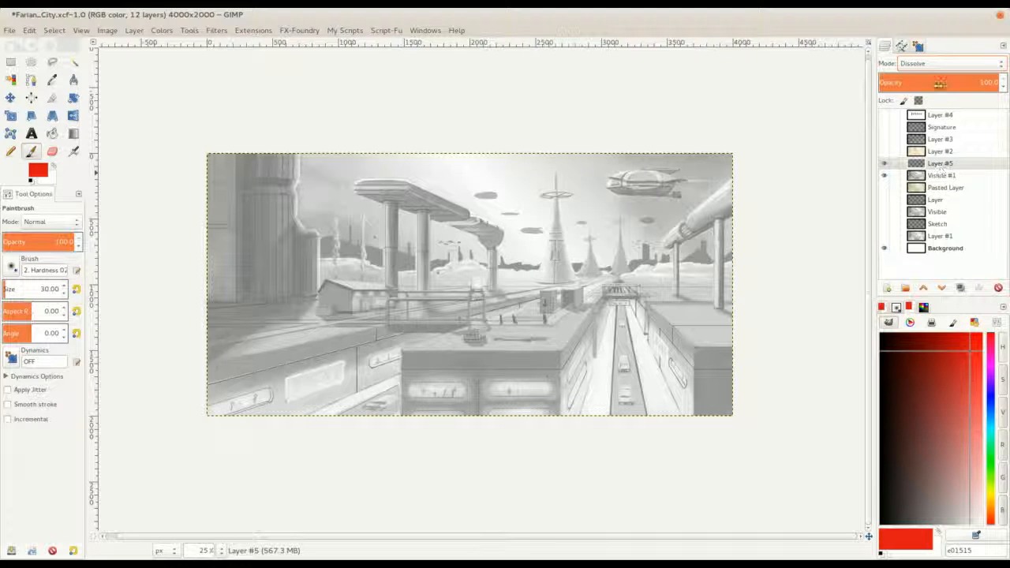
{"action": "left_click", "coordinate": [939, 64]}
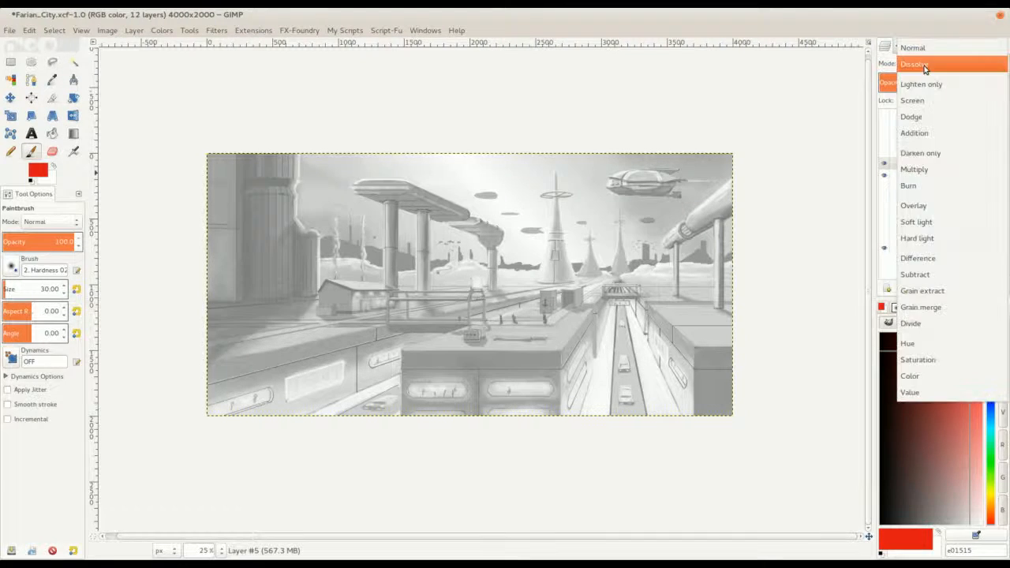
{"action": "left_click", "coordinate": [928, 169]}
{"action": "left_click", "coordinate": [939, 64]}
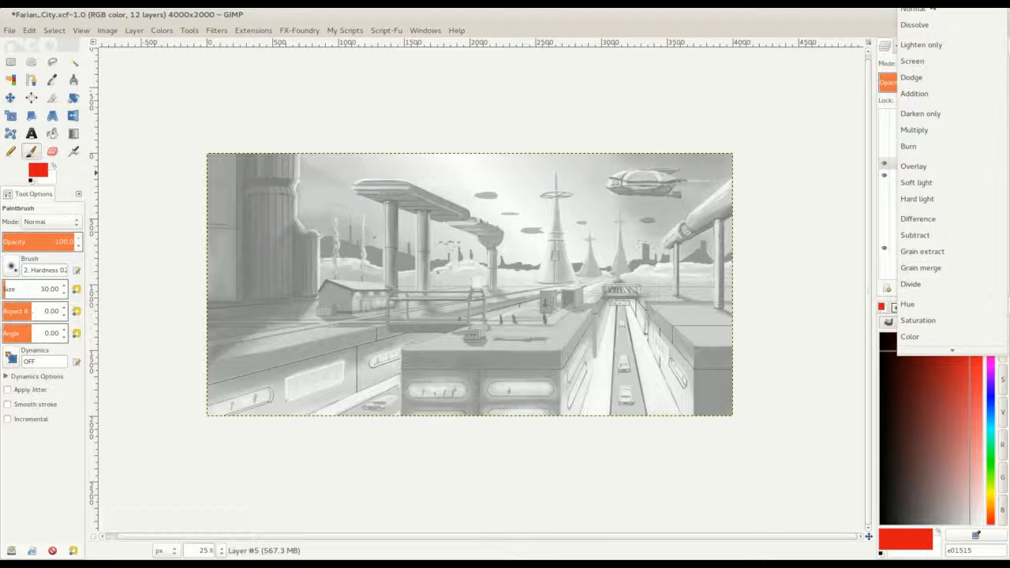
{"action": "left_click", "coordinate": [932, 9]}
Scribble a red test stroke across the centre of the painting, set the brush size to 60, and undo the scribble
{"action": "mouse_move", "coordinate": [540, 217]}
{"action": "left_mouse_down"}
{"action": "mouse_move", "coordinate": [449, 363]}
{"action": "mouse_move", "coordinate": [561, 297]}
{"action": "left_mouse_up"}
{"action": "key", "text": "shift+bracketright"}
{"action": "key", "text": "shift+bracketright"}
{"action": "key", "text": "shift+bracketright"}
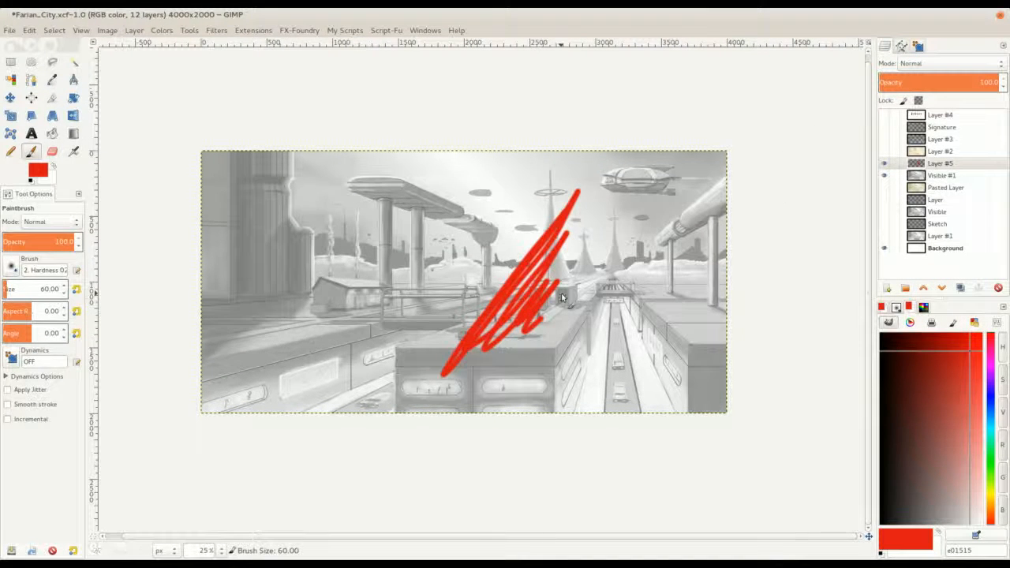
{"action": "key", "text": "ctrl+z"}
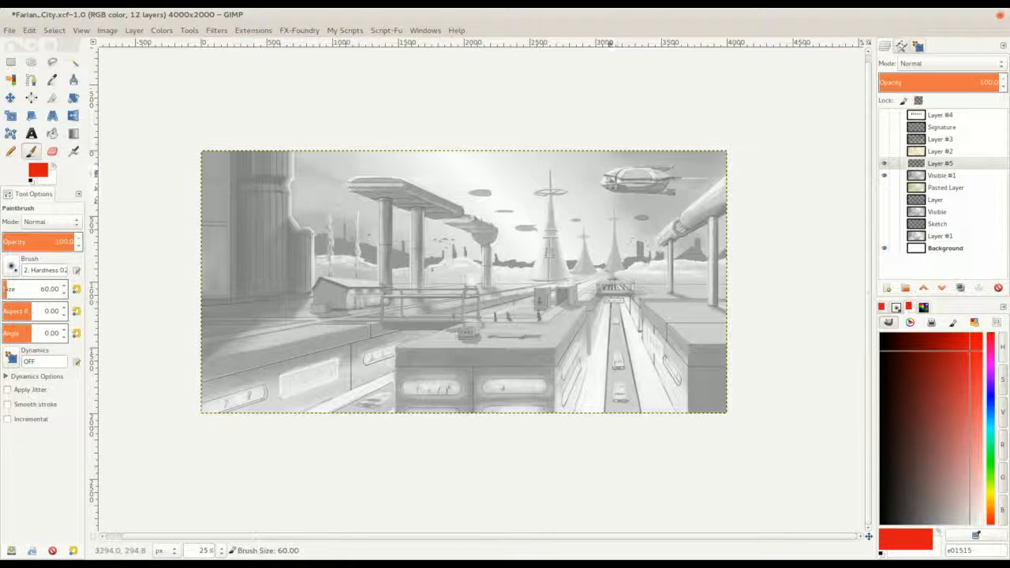
Block in the airship's hull with flat red on Layer #5
{"action": "key", "text": "plus"}
{"action": "left_click_drag", "start_coordinate": [641, 164], "coordinate": [519, 221]}
{"action": "mouse_move", "coordinate": [589, 194]}
{"action": "left_mouse_down"}
{"action": "mouse_move", "coordinate": [562, 206]}
{"action": "mouse_move", "coordinate": [589, 208]}
{"action": "mouse_move", "coordinate": [565, 199]}
{"action": "mouse_move", "coordinate": [544, 209]}
{"action": "mouse_move", "coordinate": [604, 207]}
{"action": "mouse_move", "coordinate": [540, 199]}
{"action": "left_mouse_up"}
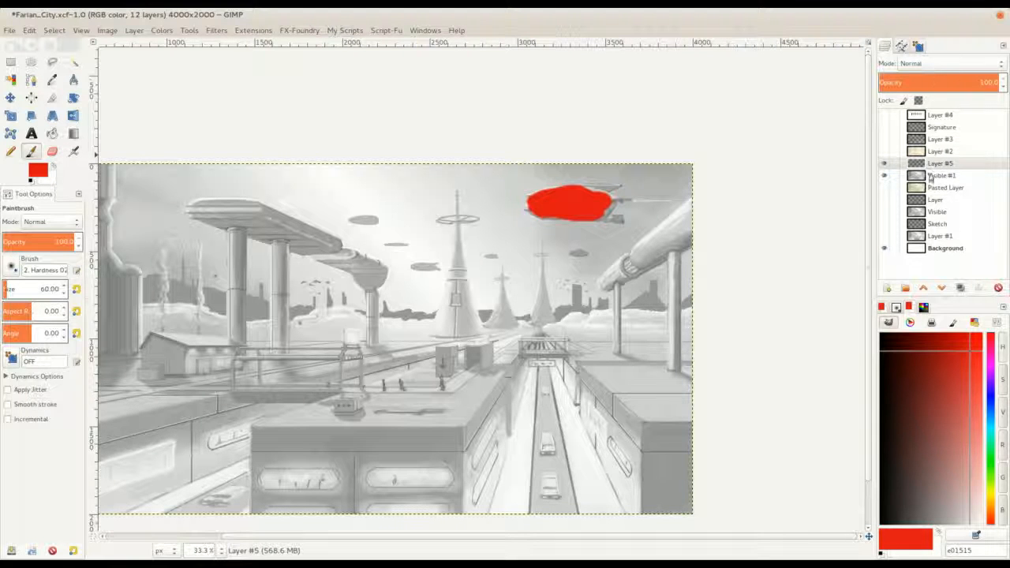
Set Layer #5's blend mode to Multiply and inspect the airship up close
{"action": "left_click", "coordinate": [945, 68]}
{"action": "left_click", "coordinate": [934, 188]}
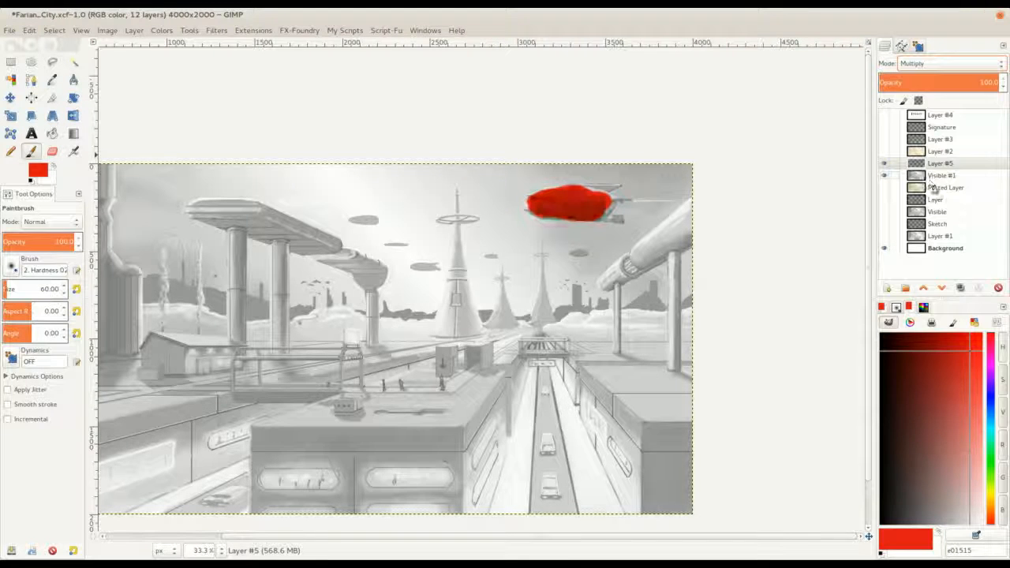
{"action": "scroll", "coordinate": [601, 202], "scroll_direction": "up", "scroll_amount": 2}
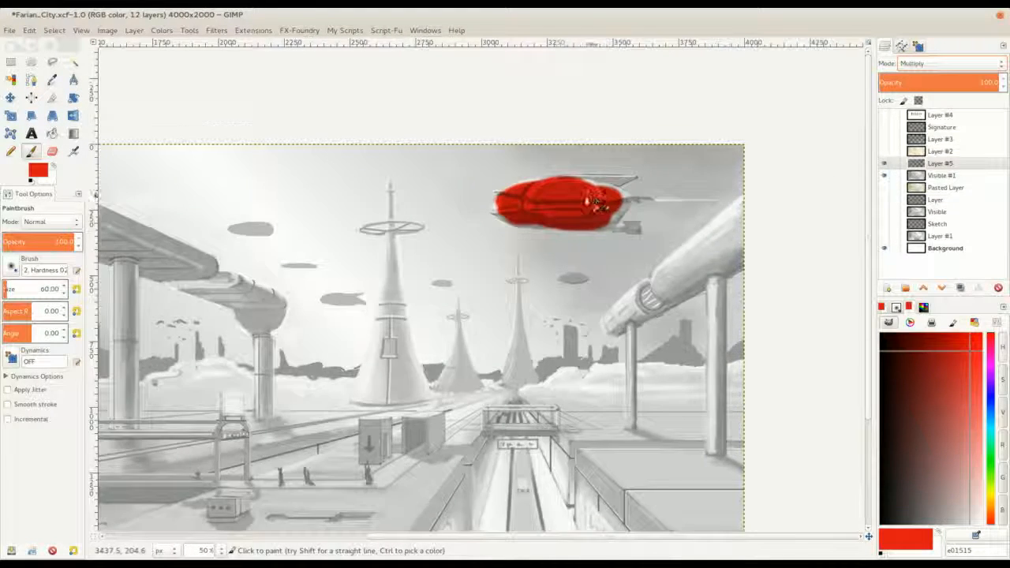
Extend the red over the rest of the airship's hull, then undo all the red paint
{"action": "mouse_move", "coordinate": [611, 194]}
{"action": "left_mouse_down"}
{"action": "mouse_move", "coordinate": [633, 212]}
{"action": "mouse_move", "coordinate": [610, 229]}
{"action": "mouse_move", "coordinate": [500, 233]}
{"action": "mouse_move", "coordinate": [497, 194]}
{"action": "mouse_move", "coordinate": [466, 215]}
{"action": "mouse_move", "coordinate": [564, 221]}
{"action": "mouse_move", "coordinate": [491, 223]}
{"action": "mouse_move", "coordinate": [576, 231]}
{"action": "mouse_move", "coordinate": [597, 196]}
{"action": "left_mouse_up"}
{"action": "scroll", "coordinate": [597, 196], "scroll_direction": "down", "scroll_amount": 2}
{"action": "scroll", "coordinate": [643, 182], "scroll_direction": "up", "scroll_amount": 2}
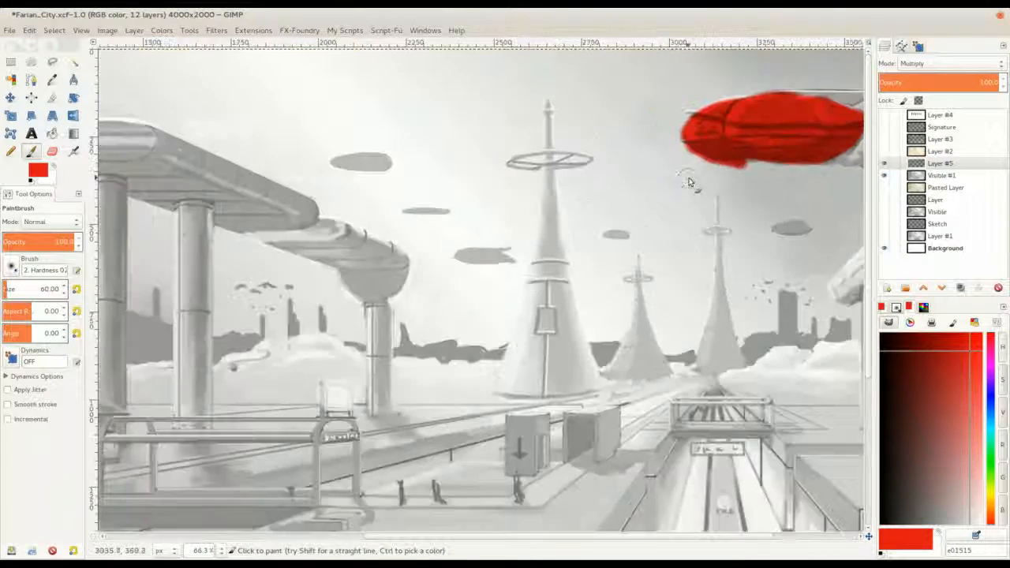
{"action": "left_click_drag", "start_coordinate": [805, 138], "coordinate": [618, 208]}
{"action": "scroll", "coordinate": [616, 205], "scroll_direction": "up", "scroll_amount": 1}
{"action": "scroll", "coordinate": [620, 199], "scroll_direction": "down", "scroll_amount": 2}
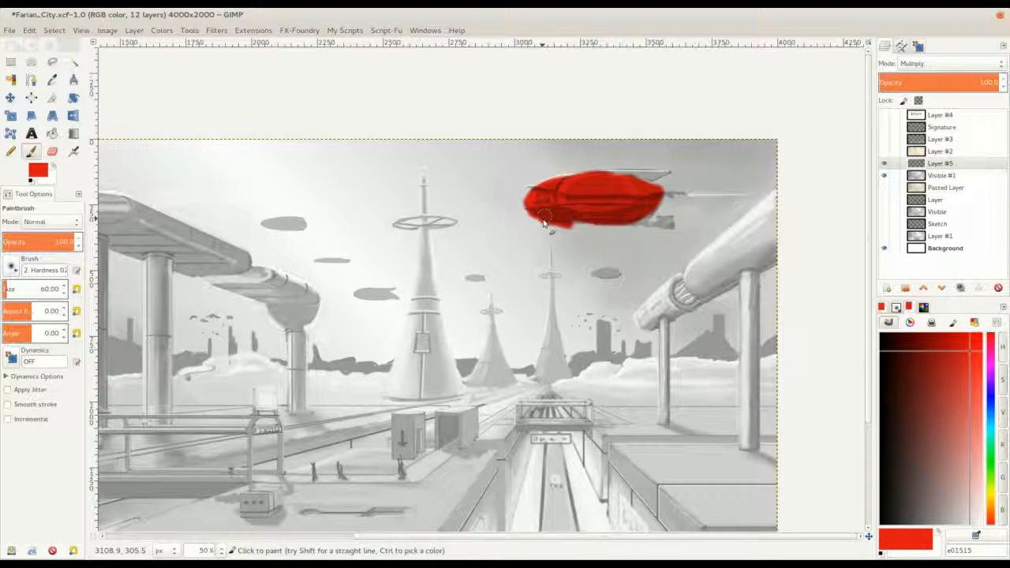
{"action": "left_click_drag", "start_coordinate": [541, 228], "coordinate": [510, 242]}
{"action": "key", "text": "ctrl+z"}
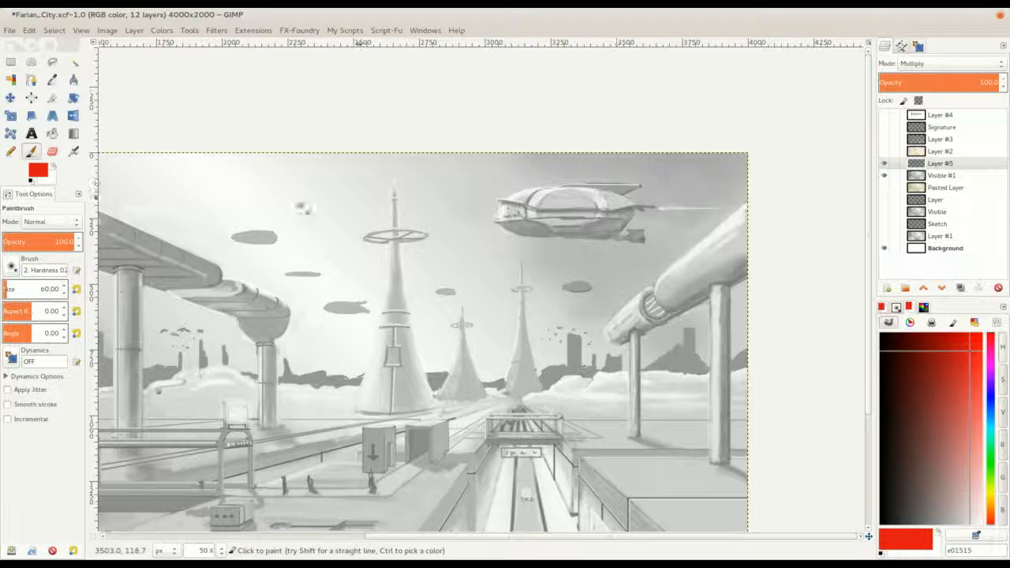
Change the foreground colour to pure red, ff0000
{"action": "left_click", "coordinate": [38, 171]}
{"action": "left_click_drag", "start_coordinate": [83, 118], "coordinate": [111, 83]}
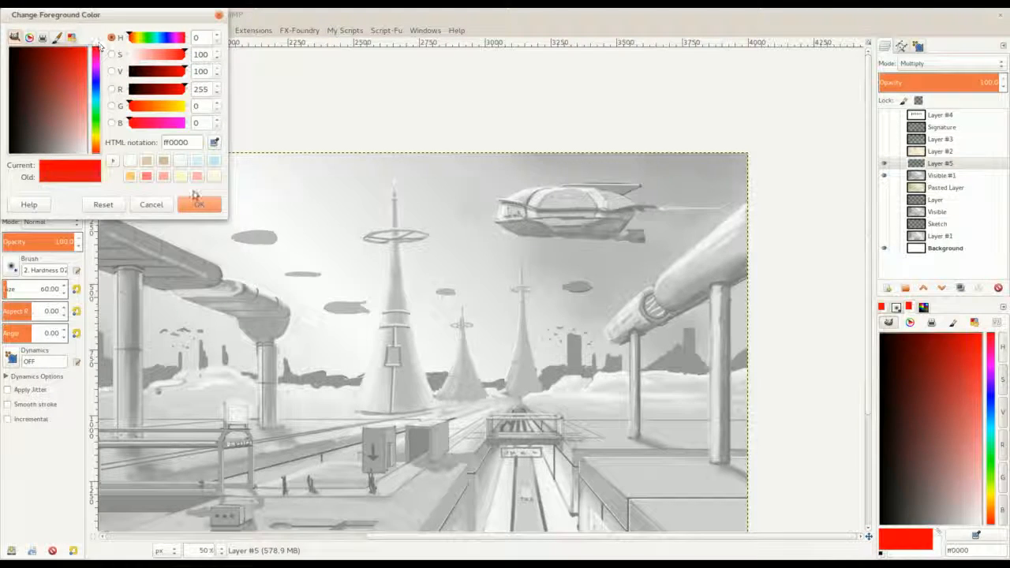
{"action": "left_click", "coordinate": [199, 204]}
{"action": "left_click_drag", "start_coordinate": [510, 190], "coordinate": [486, 179]}
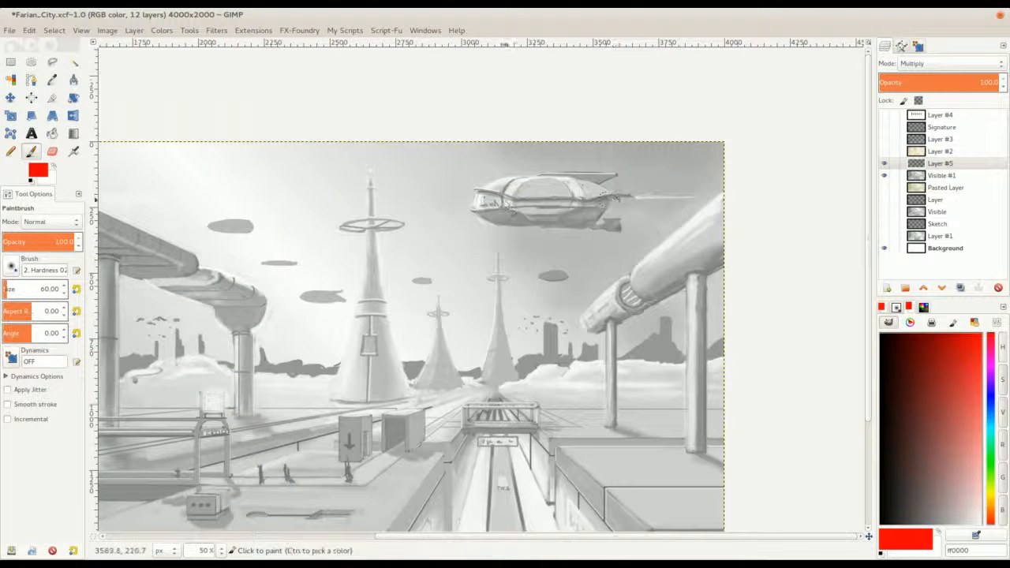
Try covering the airship and its tail in pure red with a size 70 brush, then undo the paint
{"action": "mouse_move", "coordinate": [554, 190]}
{"action": "left_mouse_down"}
{"action": "mouse_move", "coordinate": [493, 209]}
{"action": "mouse_move", "coordinate": [521, 197]}
{"action": "mouse_move", "coordinate": [486, 210]}
{"action": "mouse_move", "coordinate": [574, 207]}
{"action": "mouse_move", "coordinate": [524, 202]}
{"action": "mouse_move", "coordinate": [548, 193]}
{"action": "mouse_move", "coordinate": [593, 207]}
{"action": "mouse_move", "coordinate": [538, 196]}
{"action": "mouse_move", "coordinate": [489, 205]}
{"action": "mouse_move", "coordinate": [588, 232]}
{"action": "mouse_move", "coordinate": [606, 229]}
{"action": "mouse_move", "coordinate": [562, 192]}
{"action": "mouse_move", "coordinate": [611, 188]}
{"action": "left_mouse_up"}
{"action": "key", "text": "bracketright"}
{"action": "key", "text": "minus"}
{"action": "key", "text": "minus"}
{"action": "key", "text": "minus"}
{"action": "mouse_move", "coordinate": [689, 201]}
{"action": "left_mouse_down"}
{"action": "mouse_move", "coordinate": [585, 222]}
{"action": "mouse_move", "coordinate": [536, 206]}
{"action": "left_mouse_up"}
{"action": "key", "text": "plus"}
{"action": "key", "text": "plus"}
{"action": "key", "text": "plus"}
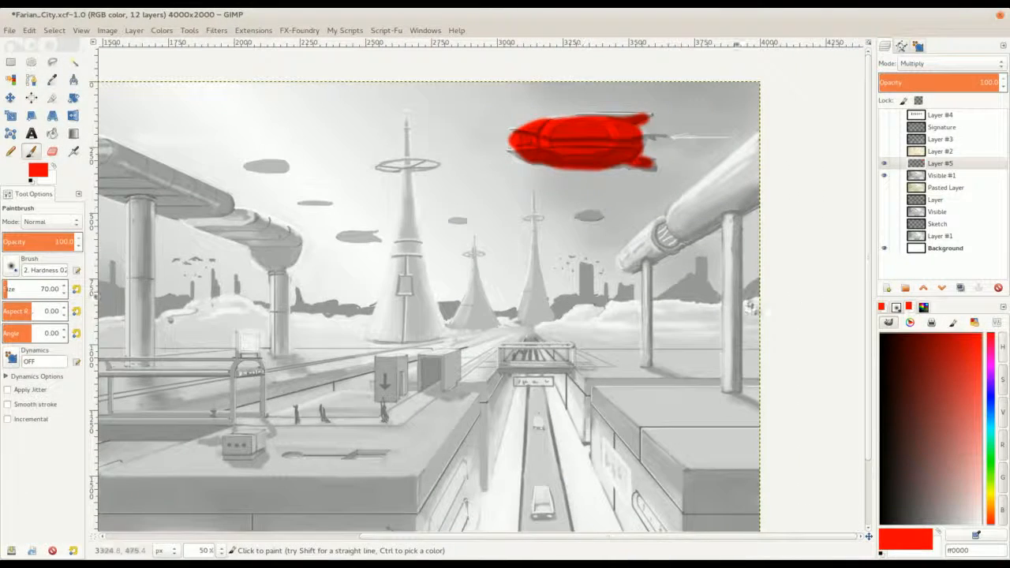
{"action": "key", "text": "ctrl+z"}
{"action": "key", "text": "ctrl+z"}
{"action": "key", "text": "ctrl+z"}
Choose a pale, light blue as the foreground colour
{"action": "mouse_move", "coordinate": [952, 401]}
{"action": "left_mouse_down"}
{"action": "mouse_move", "coordinate": [977, 422]}
{"action": "mouse_move", "coordinate": [982, 469]}
{"action": "left_mouse_up"}
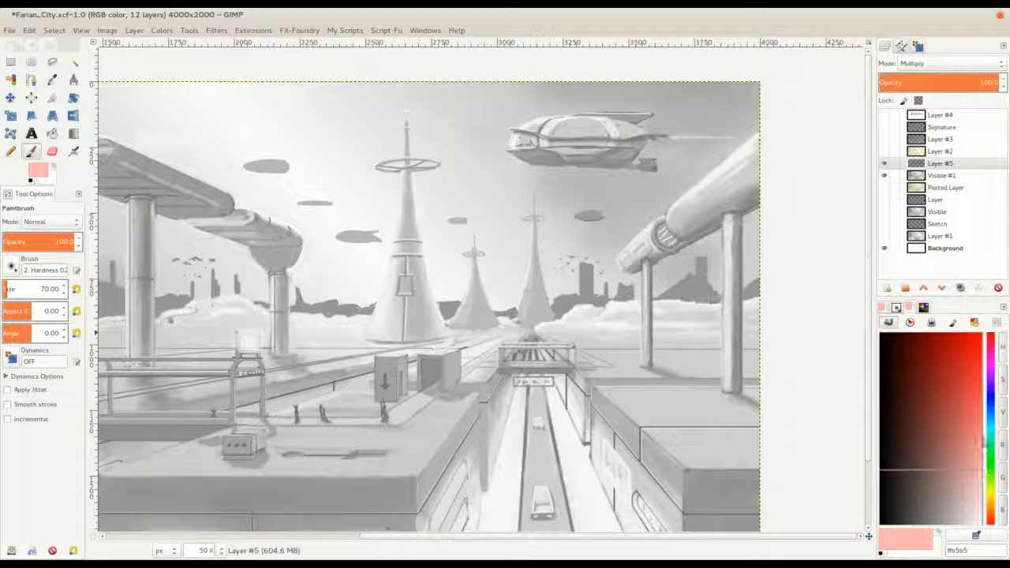
{"action": "left_click_drag", "start_coordinate": [990, 424], "coordinate": [995, 408]}
{"action": "mouse_move", "coordinate": [978, 474]}
{"action": "left_mouse_down"}
{"action": "mouse_move", "coordinate": [988, 487]}
{"action": "mouse_move", "coordinate": [977, 492]}
{"action": "mouse_move", "coordinate": [986, 488]}
{"action": "left_mouse_up"}
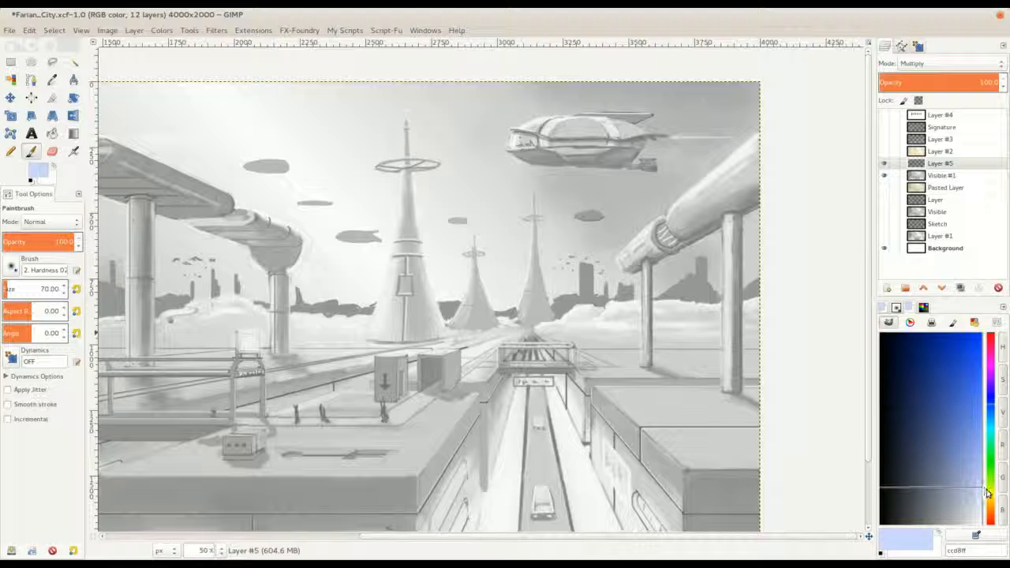
Paint the whole airship pale blue on the Multiply layer, reducing the brush size to 30 for the fins and edges
{"action": "mouse_move", "coordinate": [593, 143]}
{"action": "left_mouse_down"}
{"action": "mouse_move", "coordinate": [548, 162]}
{"action": "mouse_move", "coordinate": [568, 166]}
{"action": "mouse_move", "coordinate": [511, 162]}
{"action": "mouse_move", "coordinate": [616, 148]}
{"action": "mouse_move", "coordinate": [576, 157]}
{"action": "mouse_move", "coordinate": [590, 171]}
{"action": "mouse_move", "coordinate": [610, 162]}
{"action": "mouse_move", "coordinate": [616, 173]}
{"action": "mouse_move", "coordinate": [570, 183]}
{"action": "mouse_move", "coordinate": [576, 170]}
{"action": "mouse_move", "coordinate": [545, 159]}
{"action": "mouse_move", "coordinate": [508, 180]}
{"action": "mouse_move", "coordinate": [522, 156]}
{"action": "mouse_move", "coordinate": [498, 170]}
{"action": "mouse_move", "coordinate": [511, 188]}
{"action": "mouse_move", "coordinate": [553, 186]}
{"action": "mouse_move", "coordinate": [509, 192]}
{"action": "mouse_move", "coordinate": [612, 174]}
{"action": "mouse_move", "coordinate": [586, 200]}
{"action": "left_mouse_up"}
{"action": "key", "text": "bracketleft"}
{"action": "key", "text": "bracketleft"}
{"action": "key", "text": "bracketleft"}
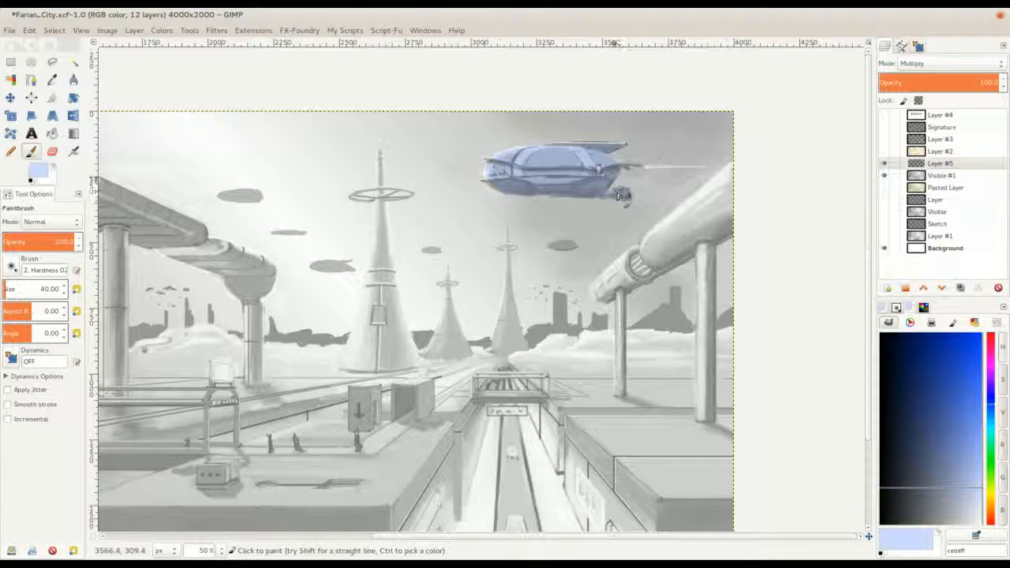
{"action": "key", "text": "bracketleft"}
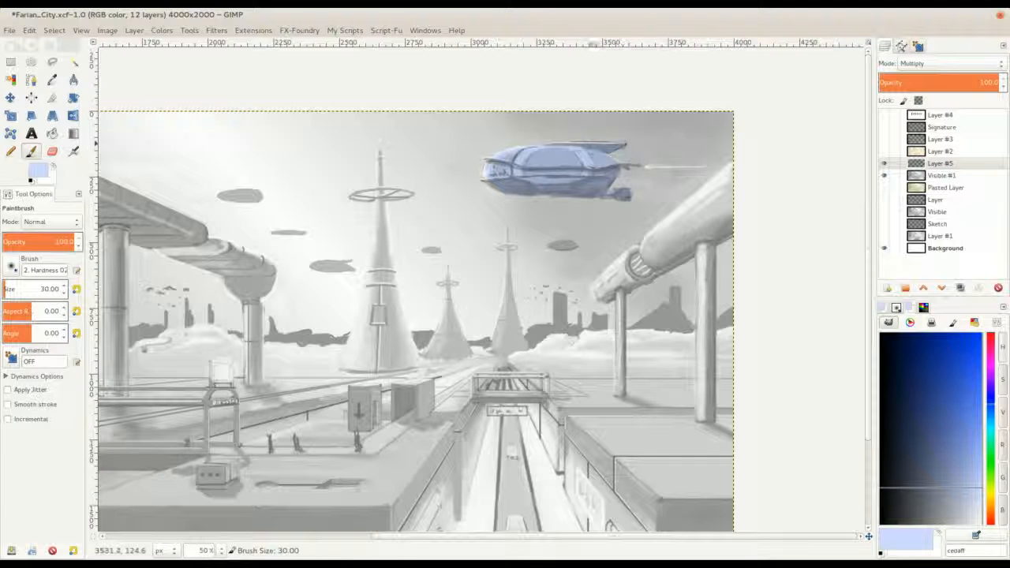
{"action": "mouse_move", "coordinate": [509, 154]}
{"action": "left_mouse_down"}
{"action": "mouse_move", "coordinate": [486, 180]}
{"action": "mouse_move", "coordinate": [494, 194]}
{"action": "mouse_move", "coordinate": [565, 198]}
{"action": "left_mouse_up"}
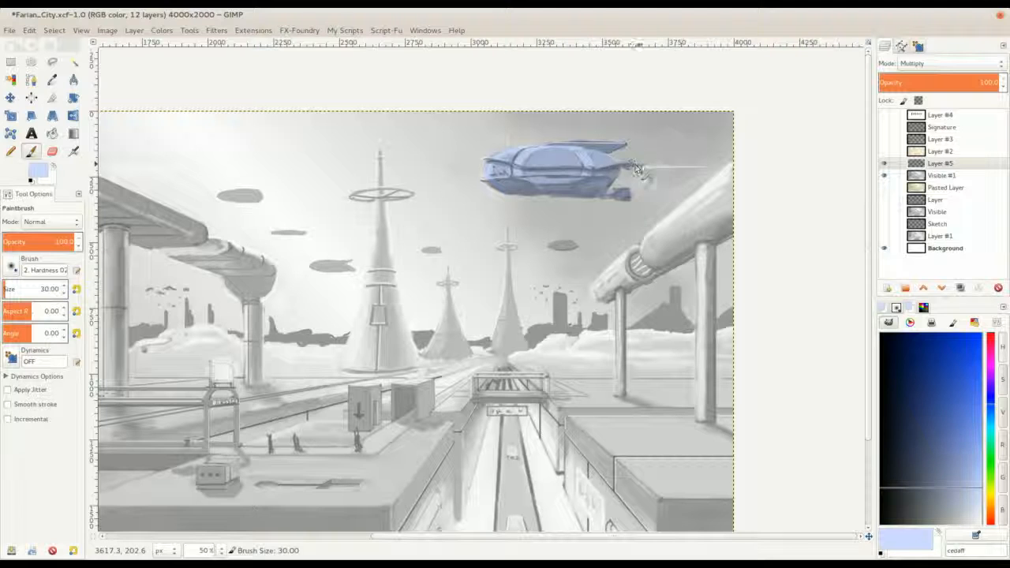
Set the Eraser to 100 opacity and erase the blue spilling over the airship's upper tail fin
{"action": "scroll", "coordinate": [609, 167], "scroll_direction": "up", "scroll_amount": 1, "text": "ctrl"}
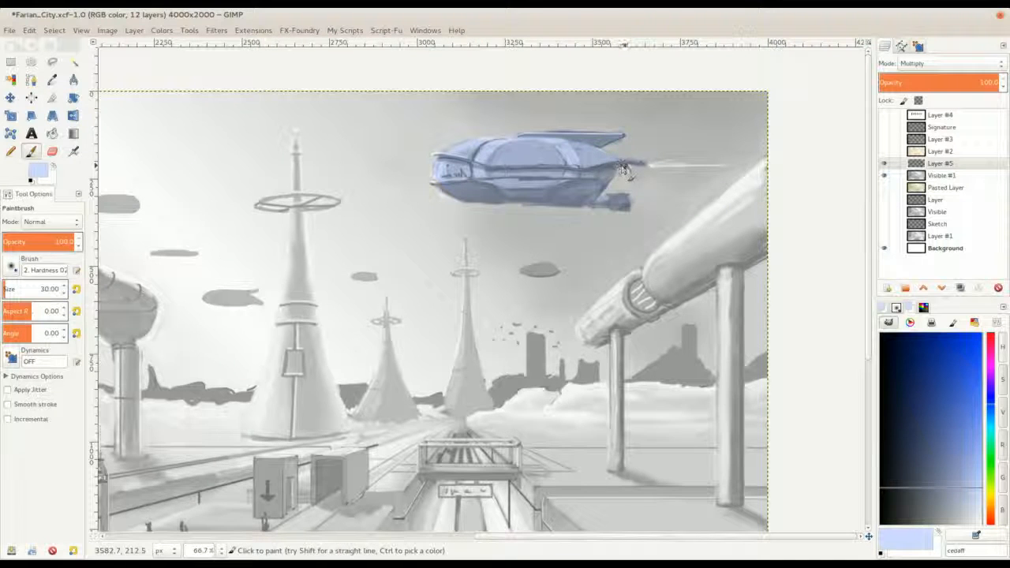
{"action": "key", "text": "shift+e"}
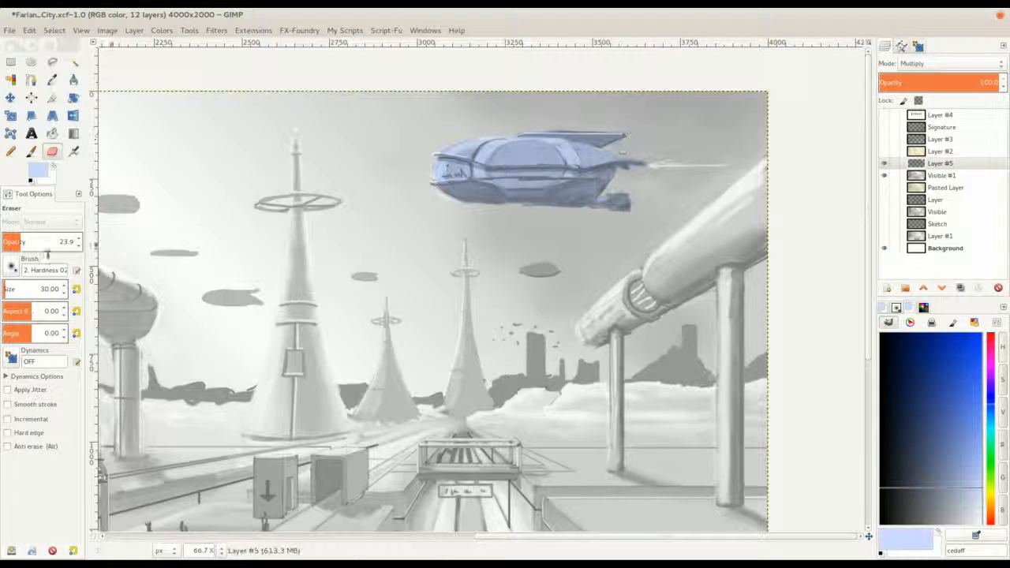
{"action": "left_click_drag", "start_coordinate": [31, 239], "coordinate": [82, 241]}
{"action": "scroll", "coordinate": [469, 207], "scroll_direction": "up", "scroll_amount": 2, "text": "ctrl"}
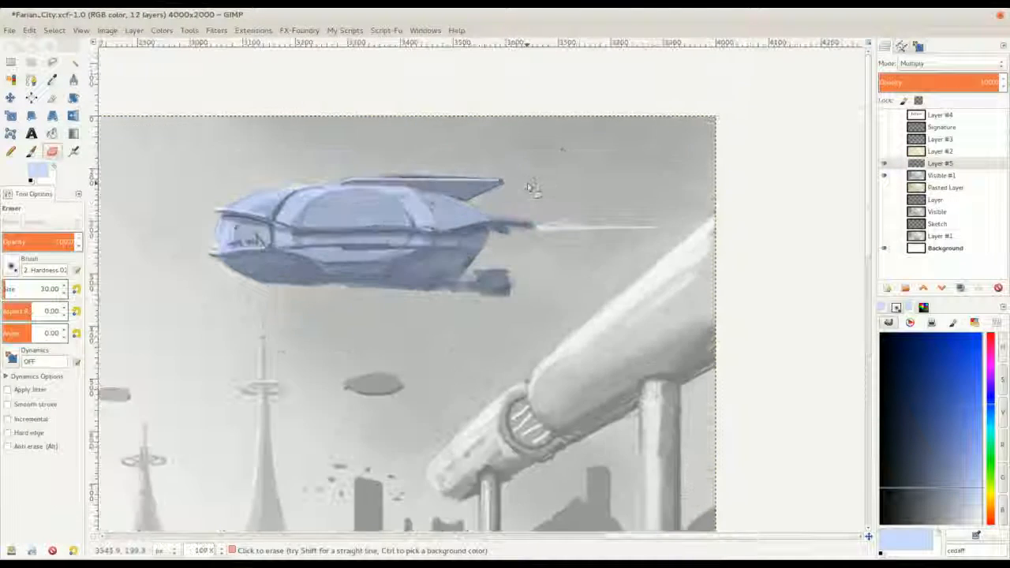
{"action": "mouse_move", "coordinate": [351, 175]}
{"action": "left_mouse_down"}
{"action": "mouse_move", "coordinate": [315, 170]}
{"action": "mouse_move", "coordinate": [332, 169]}
{"action": "left_mouse_up"}
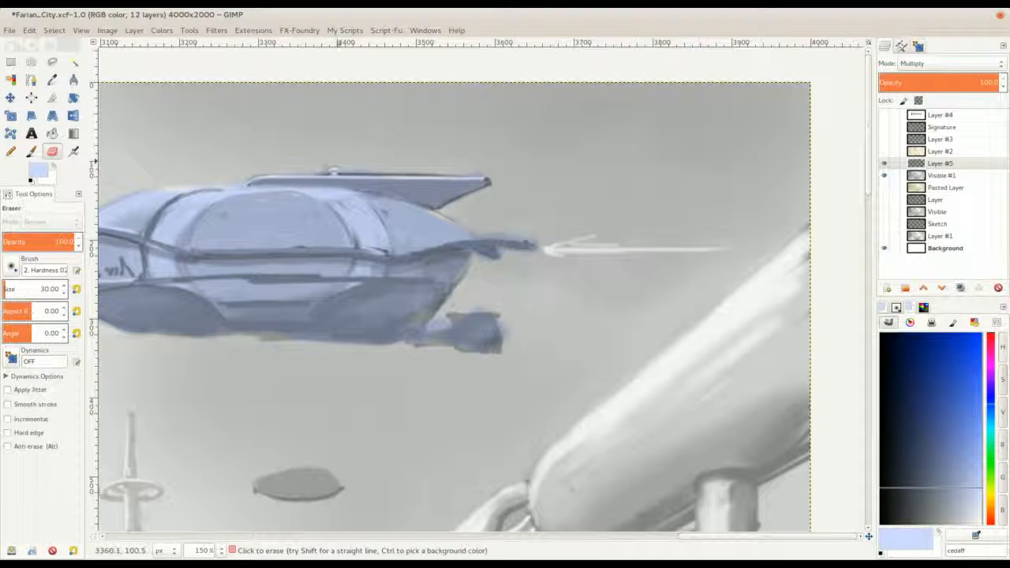
{"action": "scroll", "coordinate": [481, 167], "scroll_direction": "left", "scroll_amount": 3}
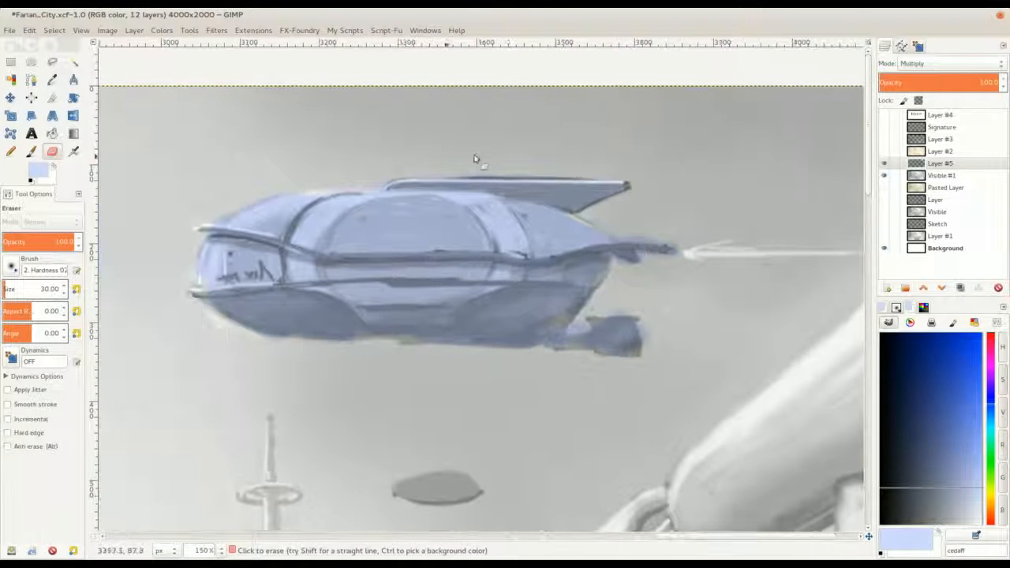
Touch up the blue along the airship's upper hull with the Paintbrush
{"action": "scroll", "coordinate": [395, 178], "scroll_direction": "left", "scroll_amount": 2}
{"action": "scroll", "coordinate": [395, 178], "scroll_direction": "down", "scroll_amount": 1}
{"action": "key", "text": "p"}
{"action": "left_click_drag", "start_coordinate": [400, 183], "coordinate": [460, 179]}
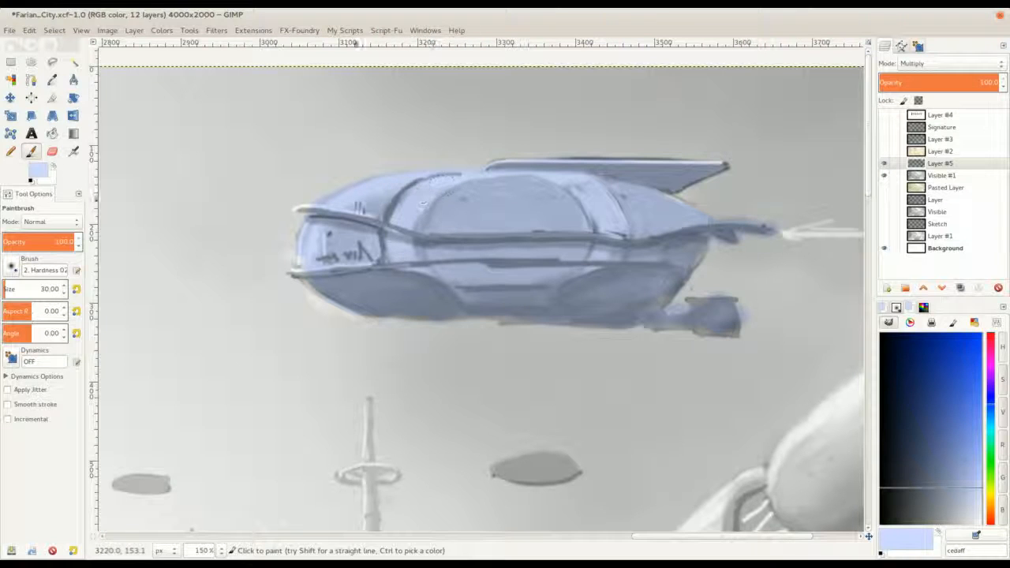
Set the brush size to 11 and refine the blue along the edges of the airship's nose
{"action": "key", "text": "bracketleft"}
{"action": "key", "text": "bracketleft"}
{"action": "key", "text": "bracketleft"}
{"action": "key", "text": "bracketleft"}
{"action": "key", "text": "bracketleft"}
{"action": "key", "text": "bracketleft"}
{"action": "key", "text": "bracketleft"}
{"action": "key", "text": "bracketleft"}
{"action": "key", "text": "bracketleft"}
{"action": "key", "text": "bracketleft"}
{"action": "key", "text": "bracketleft"}
{"action": "key", "text": "bracketleft"}
{"action": "key", "text": "bracketleft"}
{"action": "key", "text": "bracketleft"}
{"action": "key", "text": "bracketleft"}
{"action": "key", "text": "bracketleft"}
{"action": "key", "text": "bracketleft"}
{"action": "key", "text": "bracketleft"}
{"action": "key", "text": "bracketleft"}
{"action": "key", "text": "bracketleft"}
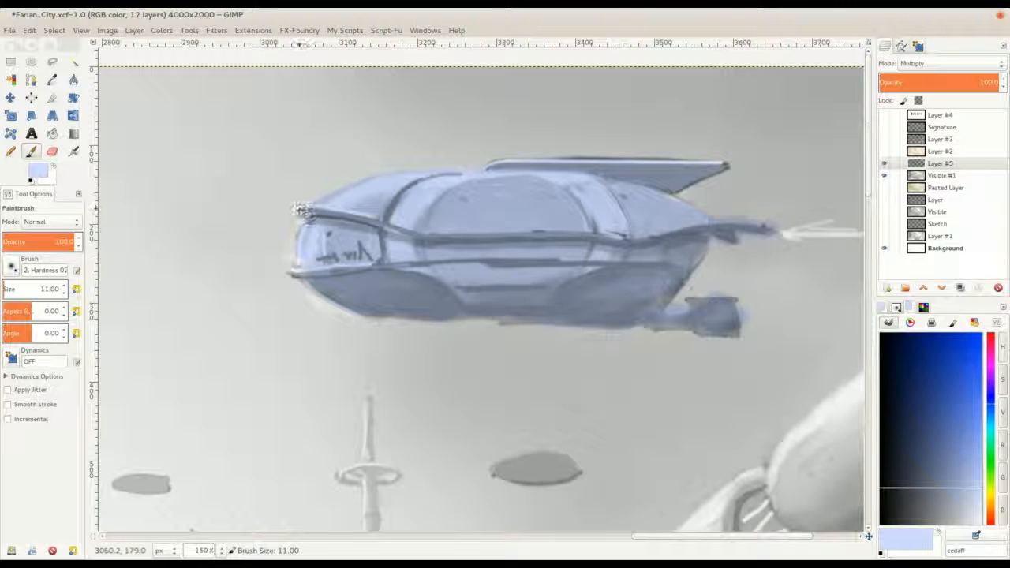
{"action": "scroll", "coordinate": [362, 210], "scroll_direction": "left", "scroll_amount": 1}
{"action": "scroll", "coordinate": [361, 209], "scroll_direction": "down", "scroll_amount": 2}
{"action": "key", "text": "bracketright"}
{"action": "key", "text": "bracketright"}
{"action": "key", "text": "bracketright"}
{"action": "key", "text": "bracketright"}
{"action": "key", "text": "bracketright"}
{"action": "key", "text": "bracketright"}
{"action": "key", "text": "bracketright"}
{"action": "key", "text": "bracketright"}
{"action": "key", "text": "bracketright"}
{"action": "key", "text": "bracketright"}
{"action": "mouse_move", "coordinate": [361, 209]}
{"action": "left_mouse_down"}
{"action": "mouse_move", "coordinate": [351, 241]}
{"action": "mouse_move", "coordinate": [375, 256]}
{"action": "mouse_move", "coordinate": [367, 248]}
{"action": "mouse_move", "coordinate": [473, 258]}
{"action": "mouse_move", "coordinate": [453, 270]}
{"action": "left_mouse_up"}
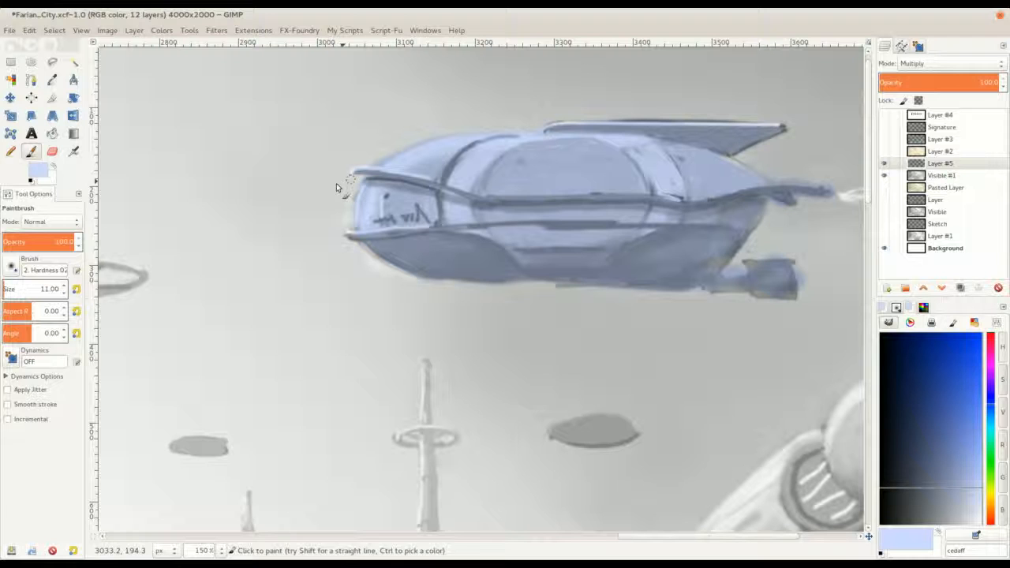
Switch the colour to pale green ceffd3, enlarge the brush to 81, and paint a diagonal stroke in the sky beside the airship's nose
{"action": "left_click", "coordinate": [991, 458]}
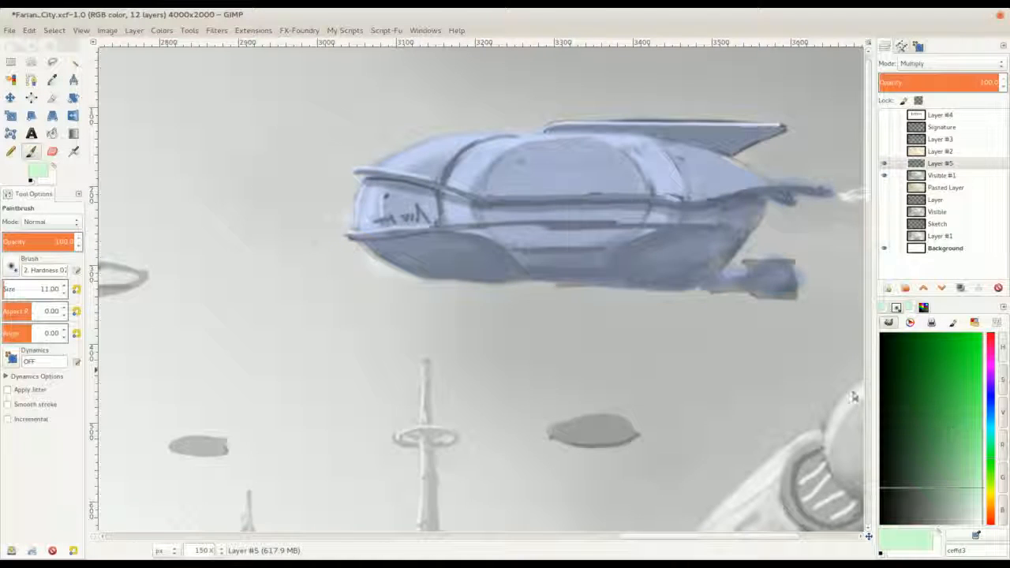
{"action": "left_click_drag", "start_coordinate": [360, 139], "coordinate": [302, 169]}
{"action": "key", "text": "shift+bracketright"}
{"action": "key", "text": "shift+bracketright"}
{"action": "key", "text": "shift+bracketright"}
{"action": "key", "text": "shift+bracketright"}
{"action": "key", "text": "shift+bracketright"}
{"action": "key", "text": "shift+bracketright"}
{"action": "left_click_drag", "start_coordinate": [378, 107], "coordinate": [295, 154]}
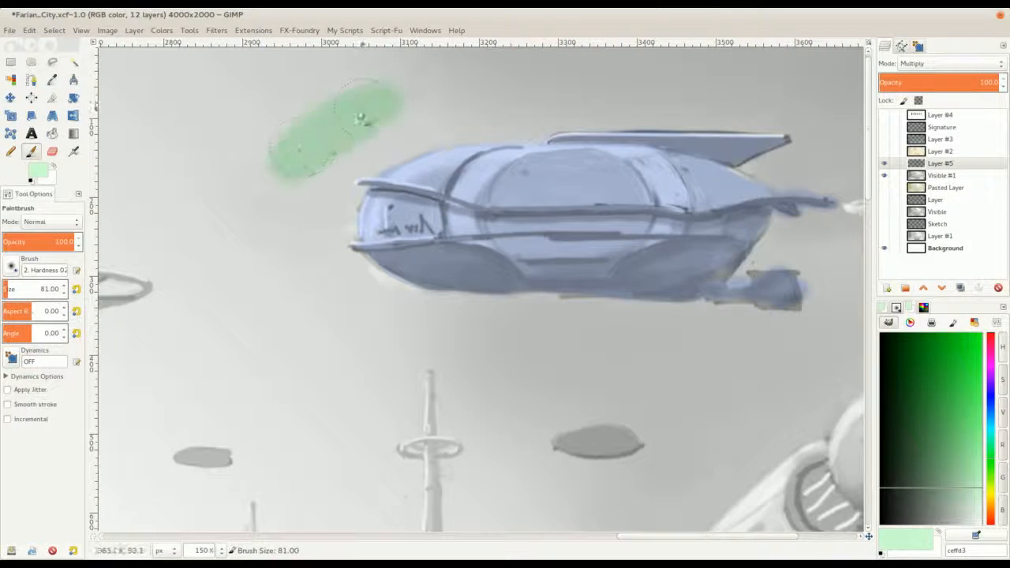
Sample the shaded blue from the airship's upper hull with the Color Picker and return to the Paintbrush
{"action": "key", "text": "o"}
{"action": "left_click", "coordinate": [458, 154]}
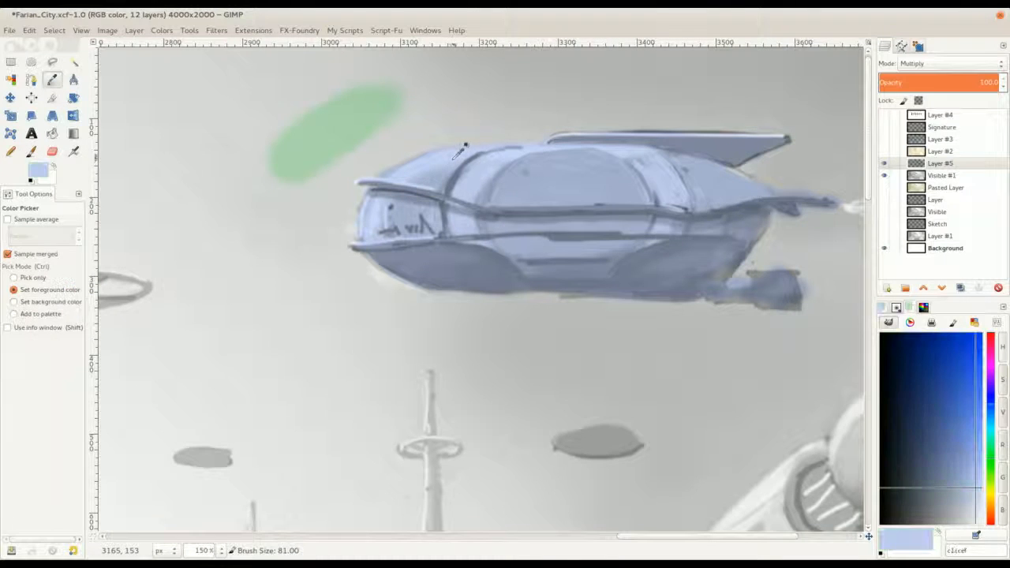
{"action": "key", "text": "p"}
{"action": "mouse_move", "coordinate": [473, 166]}
{"action": "left_mouse_down"}
{"action": "mouse_move", "coordinate": [523, 169]}
{"action": "mouse_move", "coordinate": [576, 206]}
{"action": "mouse_move", "coordinate": [590, 154]}
{"action": "left_mouse_up"}
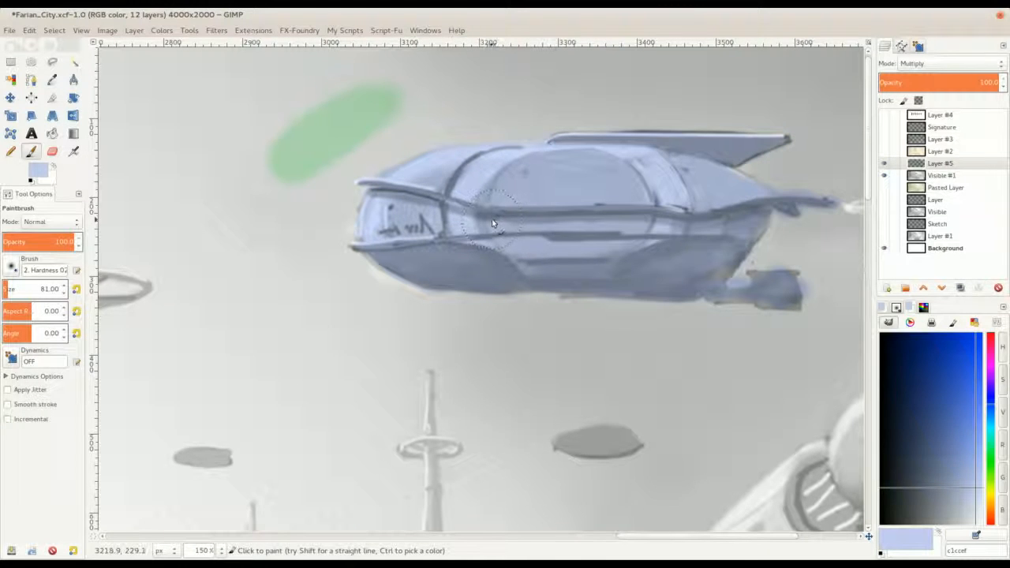
Hide Visible #1, sample the flat blue cedaff from Layer #5's paint, and show Visible #1 again
{"action": "left_click", "coordinate": [884, 176]}
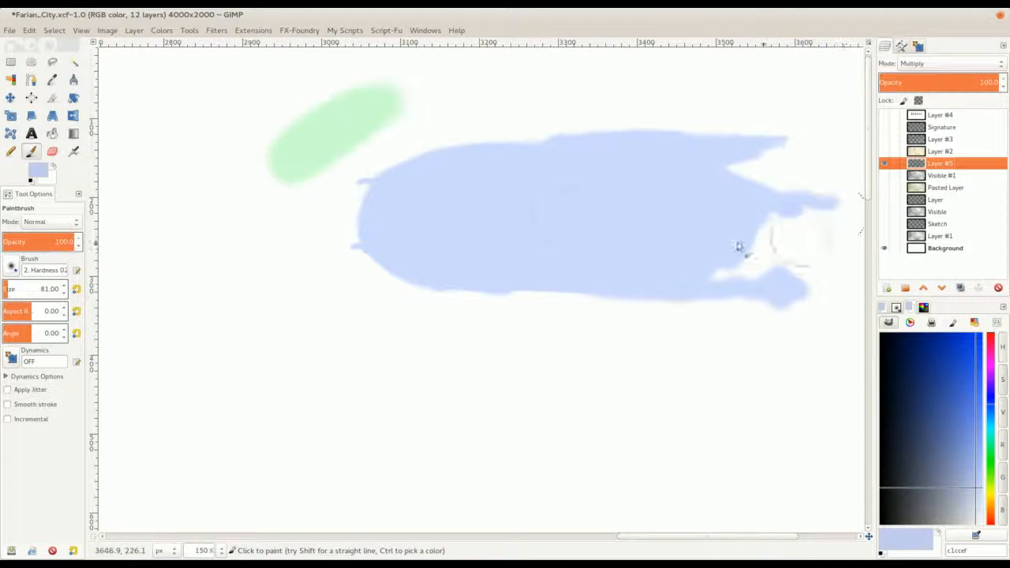
{"action": "key", "text": "o"}
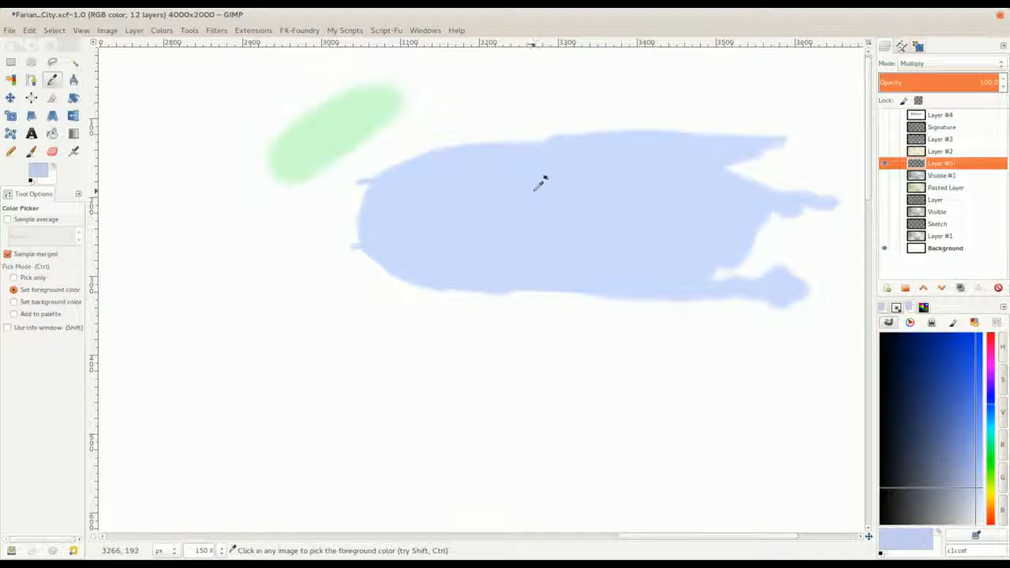
{"action": "left_click", "coordinate": [542, 189]}
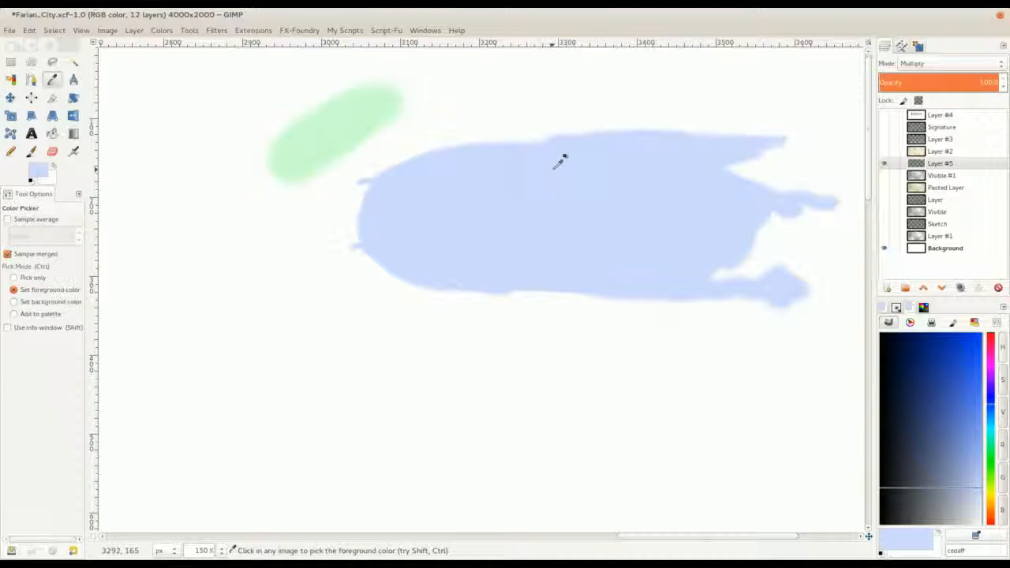
{"action": "key", "text": "p"}
{"action": "left_click", "coordinate": [884, 176]}
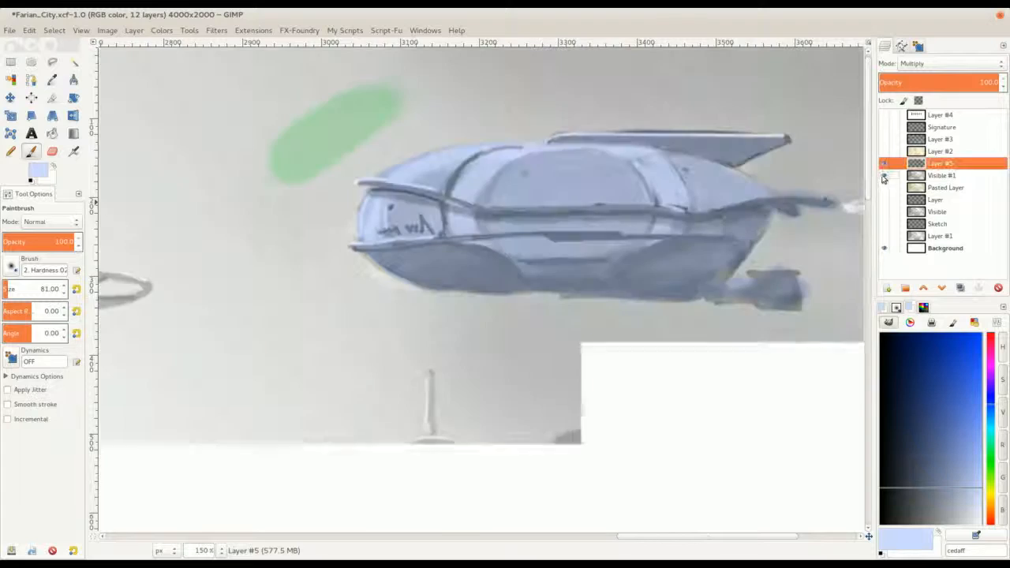
Hide Visible #1 and Background to view Layer #5's paint alone, then show both layers again
{"action": "left_click", "coordinate": [884, 176]}
{"action": "left_click", "coordinate": [884, 248]}
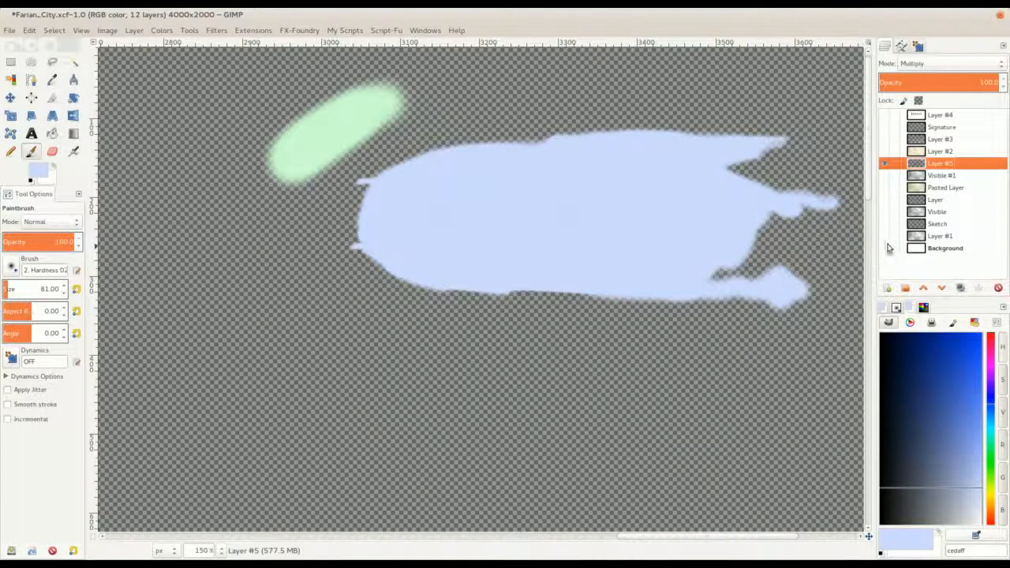
{"action": "left_click", "coordinate": [884, 248]}
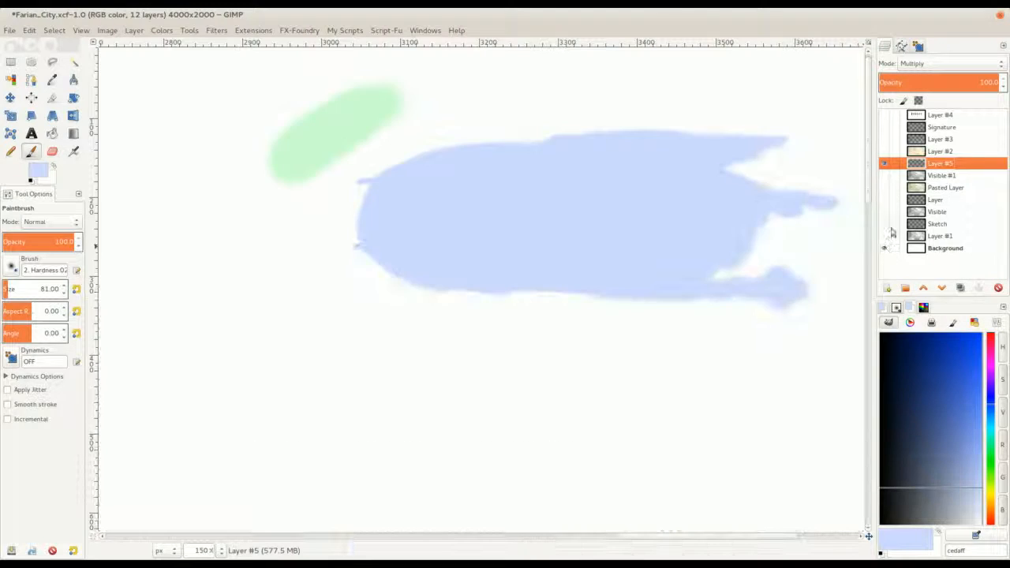
{"action": "left_click", "coordinate": [884, 176]}
{"action": "scroll", "coordinate": [475, 199], "scroll_direction": "right", "scroll_amount": 1}
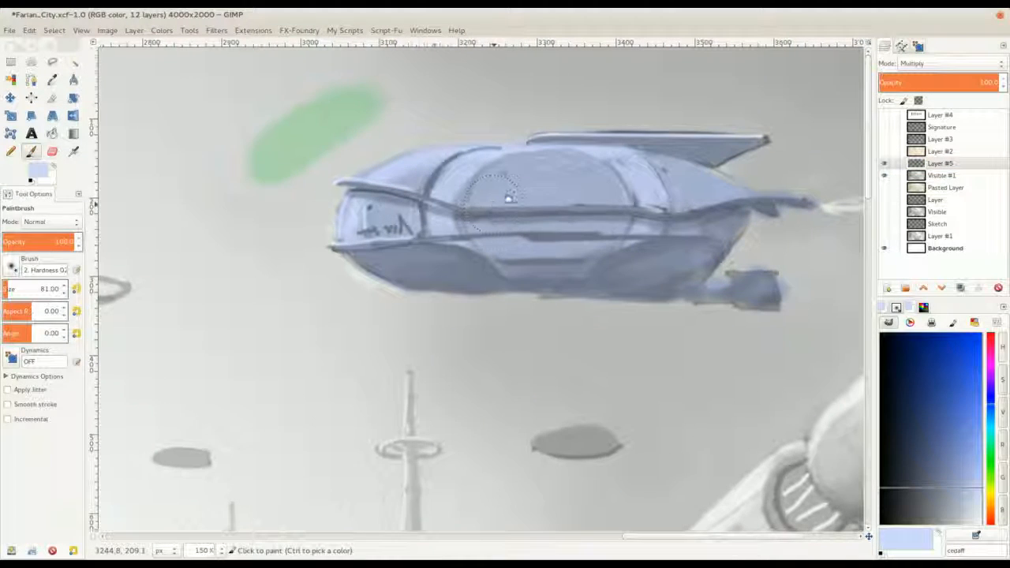
Enlarge the Eraser to 91 and erase the pale green stroke from the sky beside the airship's nose
{"action": "key", "text": "shift+bracketleft"}
{"action": "key", "text": "shift+bracketleft"}
{"action": "key", "text": "shift+bracketleft"}
{"action": "key", "text": "shift+bracketleft"}
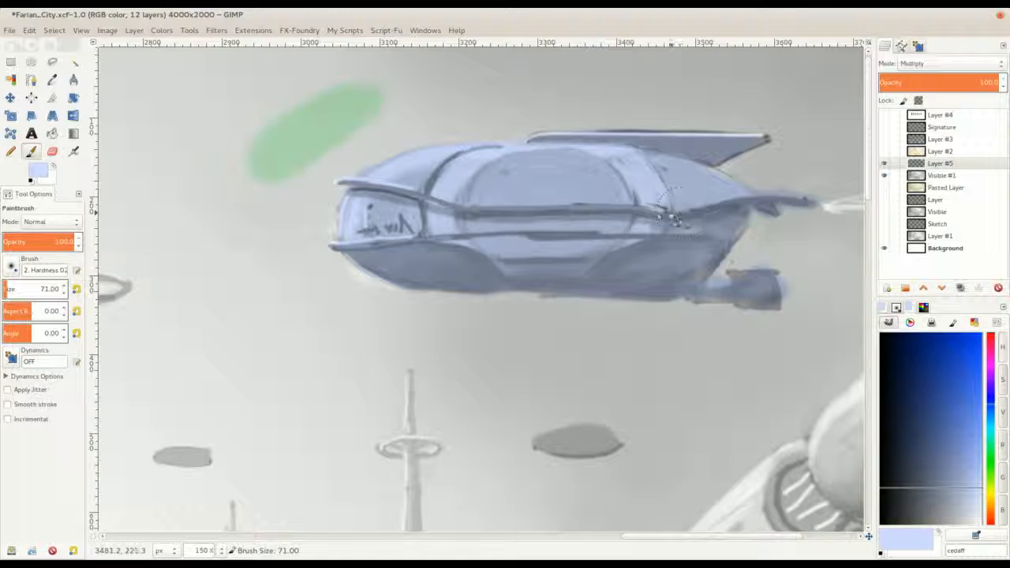
{"action": "key", "text": "minus"}
{"action": "key", "text": "minus"}
{"action": "key", "text": "minus"}
{"action": "key", "text": "minus"}
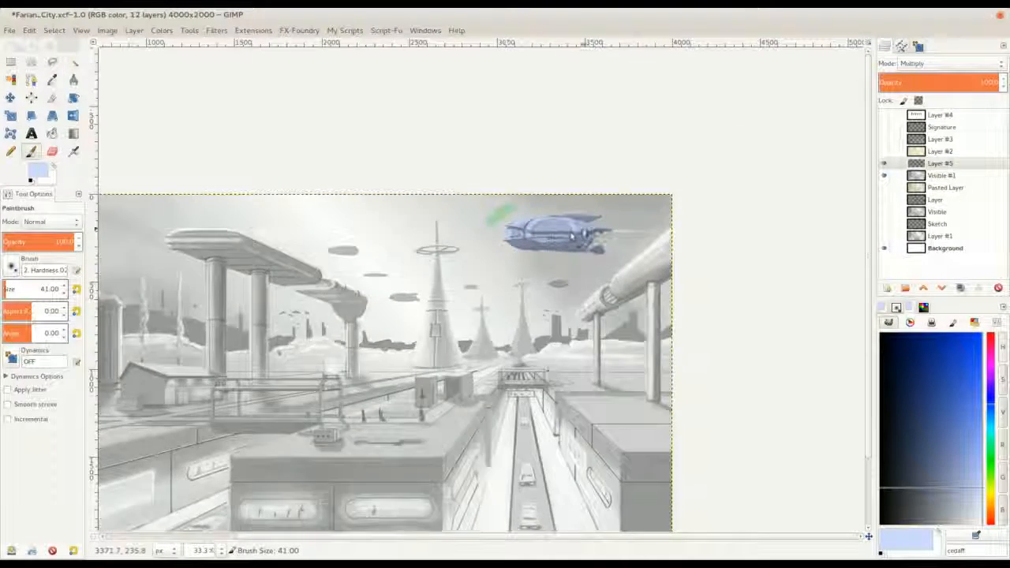
{"action": "key", "text": "plus"}
{"action": "key", "text": "plus"}
{"action": "key", "text": "shift+e"}
{"action": "key", "text": "shift+bracketright"}
{"action": "key", "text": "shift+bracketright"}
{"action": "key", "text": "shift+bracketright"}
{"action": "key", "text": "shift+bracketright"}
{"action": "left_click_drag", "start_coordinate": [440, 184], "coordinate": [406, 207]}
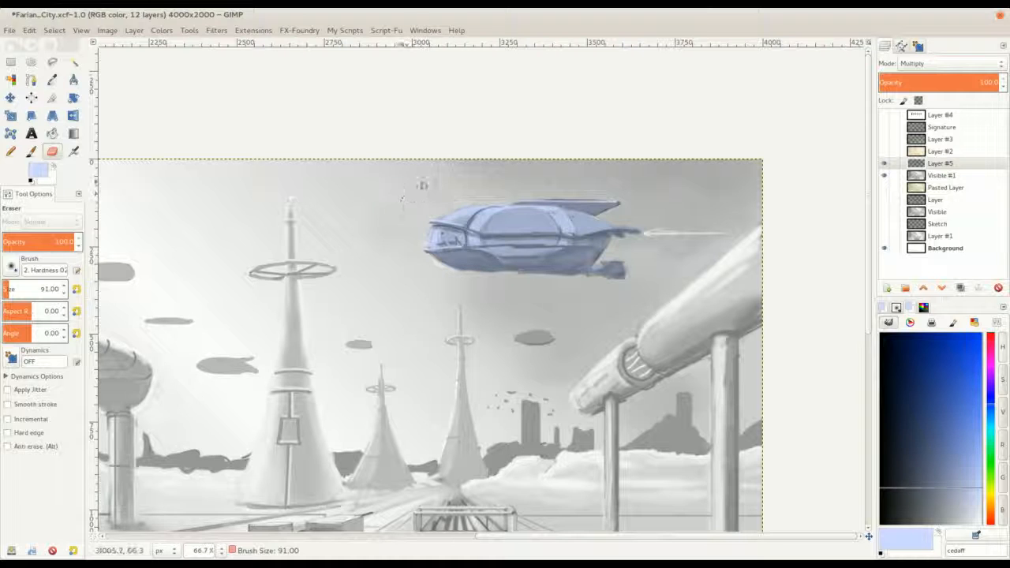
Set the colour to white ffffff, return to the Paintbrush at size 31, and paint the airship's front and rear curved bands
{"action": "key", "text": "plus"}
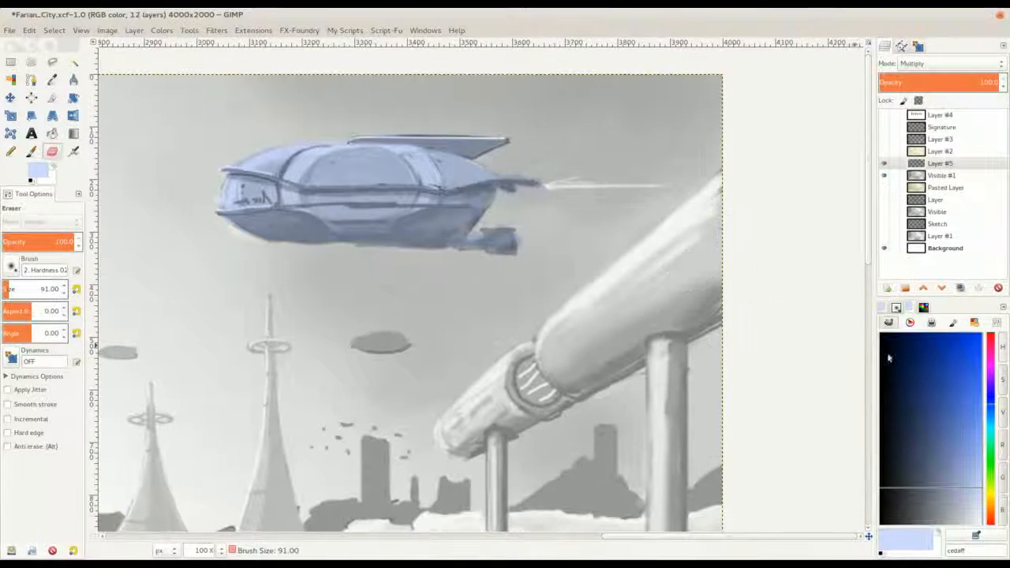
{"action": "left_click_drag", "start_coordinate": [977, 490], "coordinate": [994, 535]}
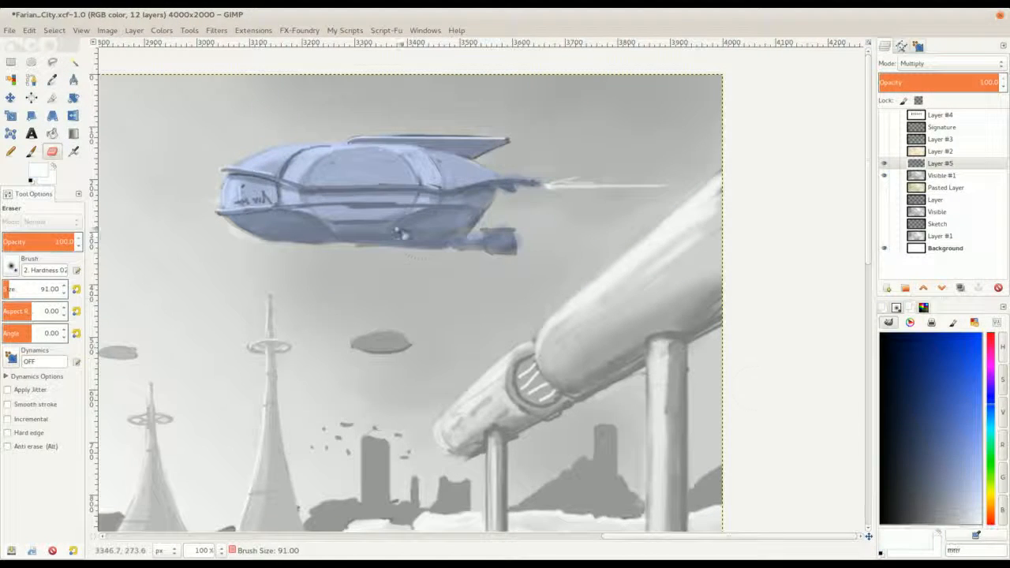
{"action": "left_click_drag", "start_coordinate": [397, 230], "coordinate": [440, 281]}
{"action": "key", "text": "p"}
{"action": "key", "text": "shift+bracketleft"}
{"action": "key", "text": "shift+bracketleft"}
{"action": "key", "text": "shift+bracketleft"}
{"action": "mouse_move", "coordinate": [344, 217]}
{"action": "left_mouse_down"}
{"action": "mouse_move", "coordinate": [366, 205]}
{"action": "mouse_move", "coordinate": [339, 229]}
{"action": "mouse_move", "coordinate": [347, 209]}
{"action": "mouse_move", "coordinate": [344, 236]}
{"action": "left_mouse_up"}
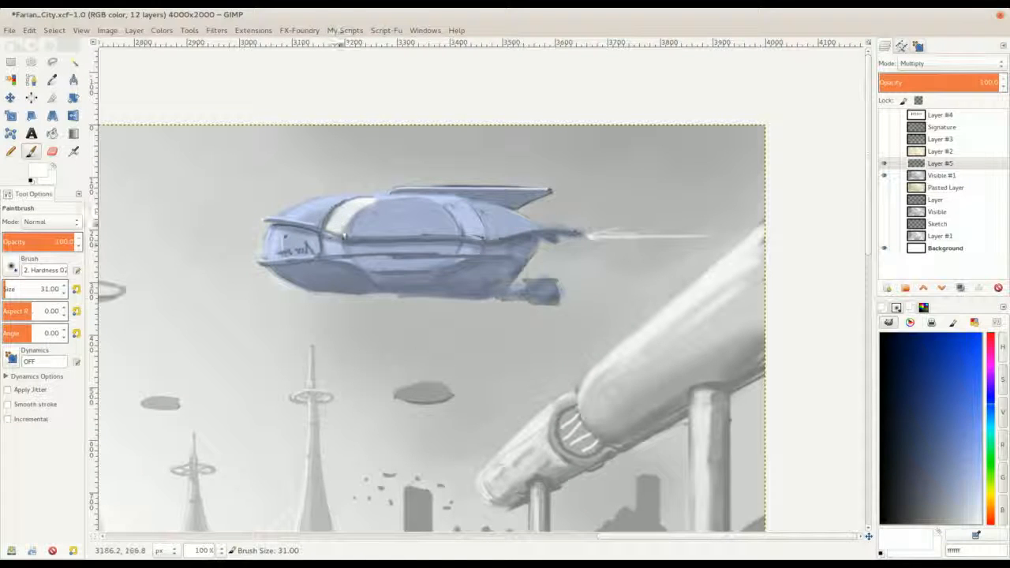
{"action": "mouse_move", "coordinate": [470, 203]}
{"action": "left_mouse_down"}
{"action": "mouse_move", "coordinate": [446, 207]}
{"action": "mouse_move", "coordinate": [473, 221]}
{"action": "mouse_move", "coordinate": [473, 233]}
{"action": "mouse_move", "coordinate": [457, 206]}
{"action": "left_mouse_up"}
Reduce the brush size to 11 and extend the white paint into the lower ends of the airship's curved bands
{"action": "key", "text": "bracketleft"}
{"action": "key", "text": "bracketleft"}
{"action": "key", "text": "bracketleft"}
{"action": "key", "text": "bracketleft"}
{"action": "key", "text": "bracketleft"}
{"action": "key", "text": "bracketleft"}
{"action": "key", "text": "bracketleft"}
{"action": "key", "text": "bracketleft"}
{"action": "key", "text": "bracketleft"}
{"action": "key", "text": "bracketleft"}
{"action": "key", "text": "bracketleft"}
{"action": "key", "text": "bracketleft"}
{"action": "key", "text": "bracketleft"}
{"action": "key", "text": "bracketleft"}
{"action": "key", "text": "bracketleft"}
{"action": "key", "text": "bracketleft"}
{"action": "key", "text": "bracketleft"}
{"action": "key", "text": "bracketleft"}
{"action": "key", "text": "bracketleft"}
{"action": "key", "text": "bracketleft"}
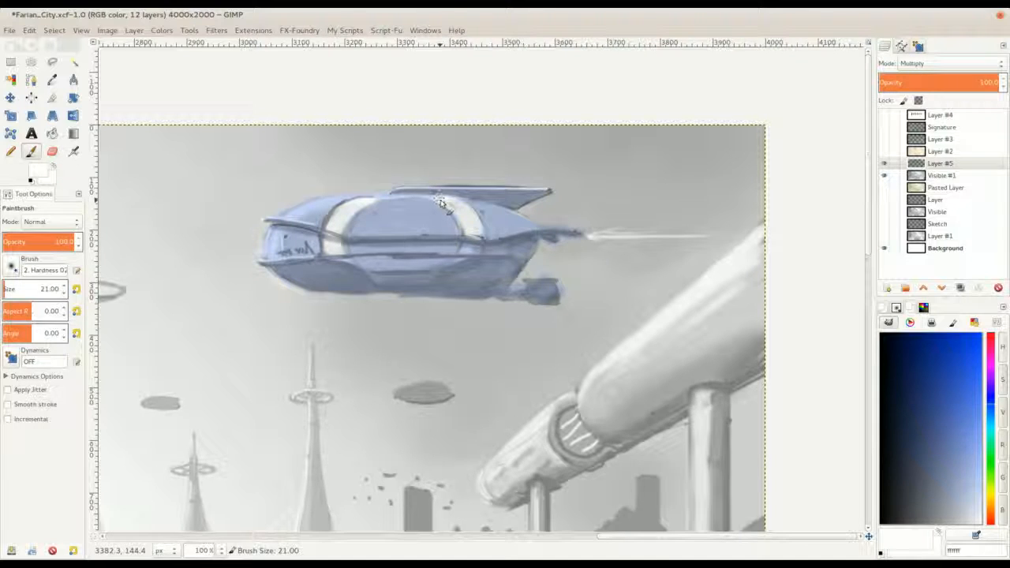
{"action": "left_click_drag", "start_coordinate": [471, 247], "coordinate": [464, 250]}
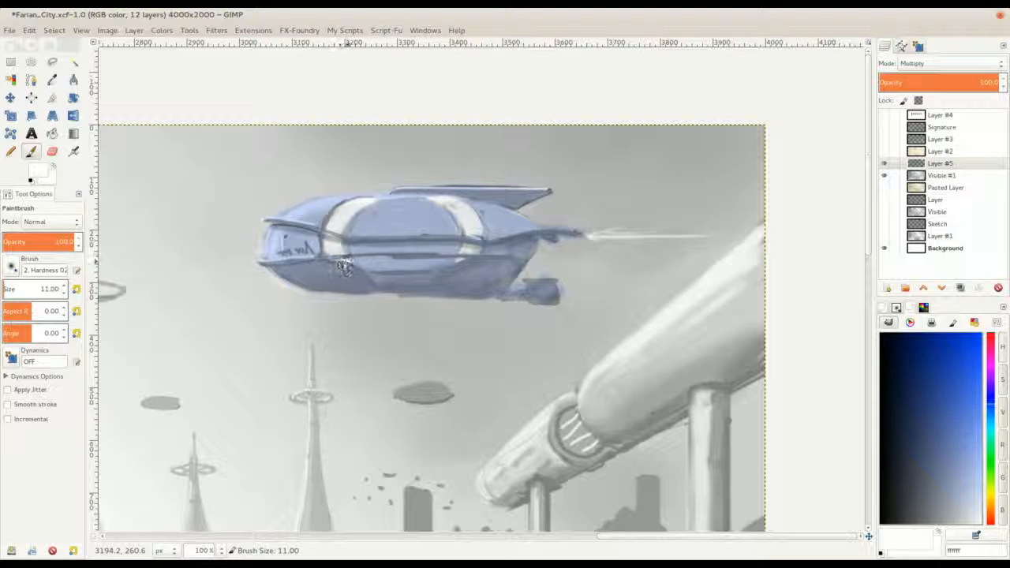
Paint the airship's cockpit window white with the size 11 brush, covering the blue around the figures
{"action": "scroll", "coordinate": [344, 267], "scroll_direction": "up", "scroll_amount": 4}
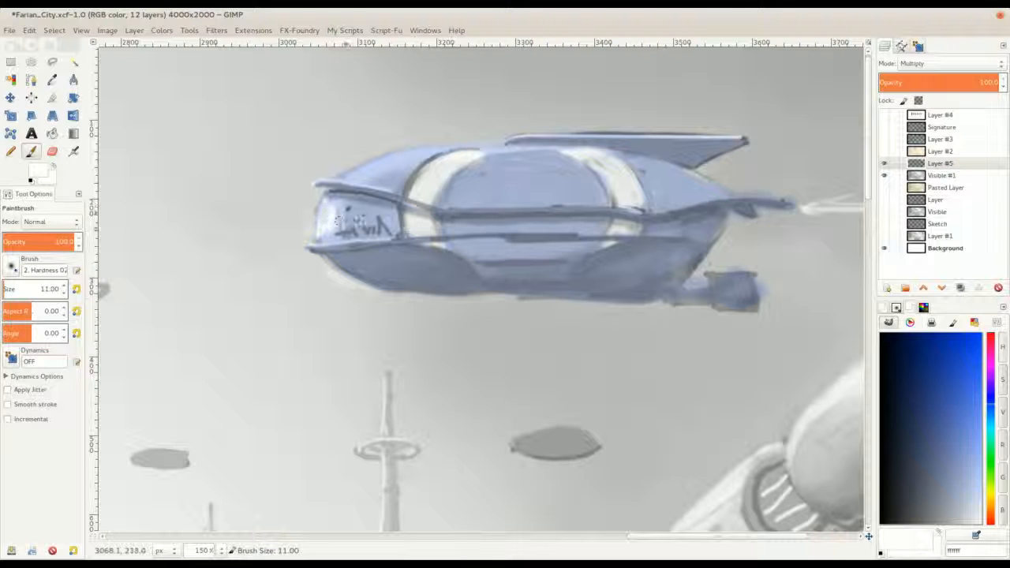
{"action": "left_click_drag", "start_coordinate": [356, 215], "coordinate": [377, 227]}
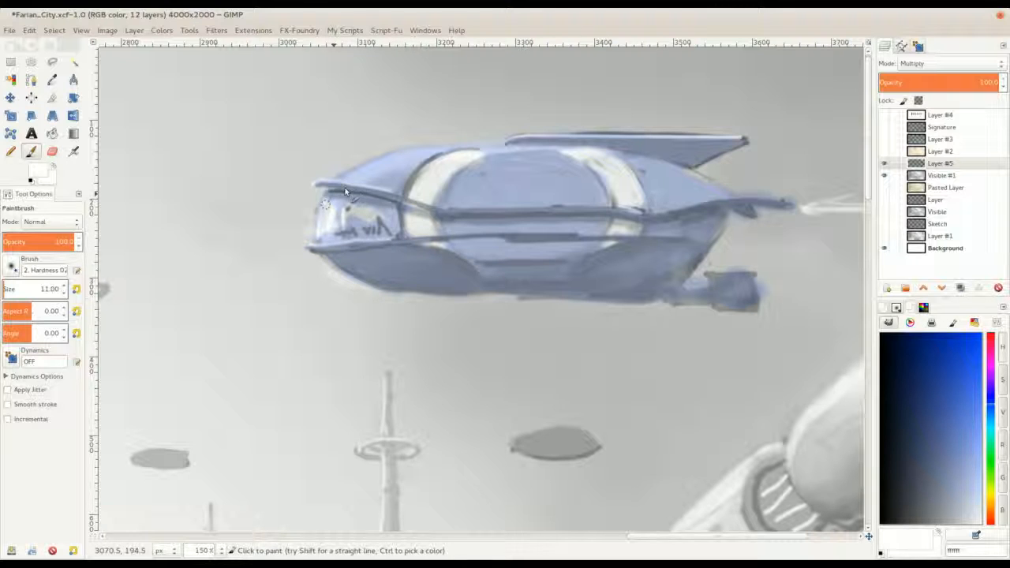
{"action": "mouse_move", "coordinate": [334, 199]}
{"action": "left_mouse_down"}
{"action": "mouse_move", "coordinate": [383, 209]}
{"action": "mouse_move", "coordinate": [332, 204]}
{"action": "mouse_move", "coordinate": [319, 225]}
{"action": "mouse_move", "coordinate": [363, 206]}
{"action": "mouse_move", "coordinate": [334, 197]}
{"action": "mouse_move", "coordinate": [383, 212]}
{"action": "mouse_move", "coordinate": [389, 223]}
{"action": "mouse_move", "coordinate": [328, 236]}
{"action": "mouse_move", "coordinate": [395, 231]}
{"action": "mouse_move", "coordinate": [369, 230]}
{"action": "left_mouse_up"}
Try darkening the figures inside the cockpit window with dark grey 66676a
{"action": "left_click_drag", "start_coordinate": [922, 469], "coordinate": [924, 513]}
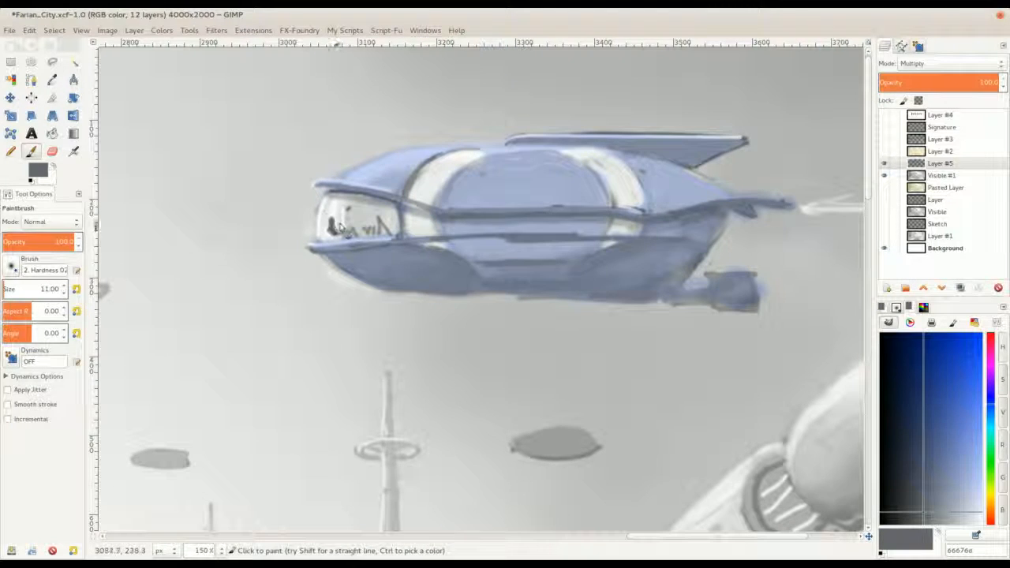
{"action": "left_click_drag", "start_coordinate": [347, 228], "coordinate": [386, 234]}
{"action": "scroll", "coordinate": [307, 233], "scroll_direction": "down", "scroll_amount": 3}
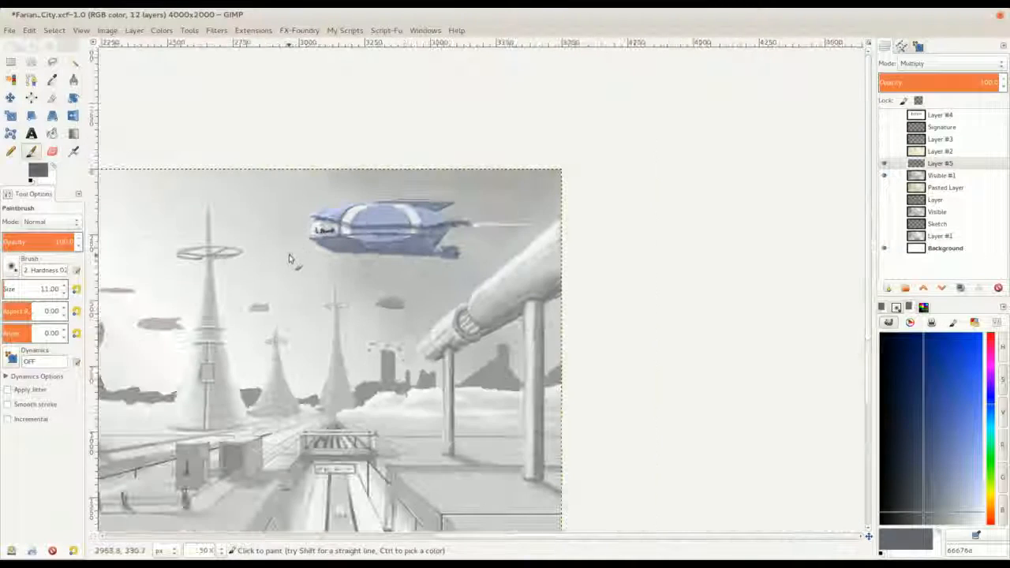
{"action": "scroll", "coordinate": [297, 258], "scroll_direction": "up", "scroll_amount": 3}
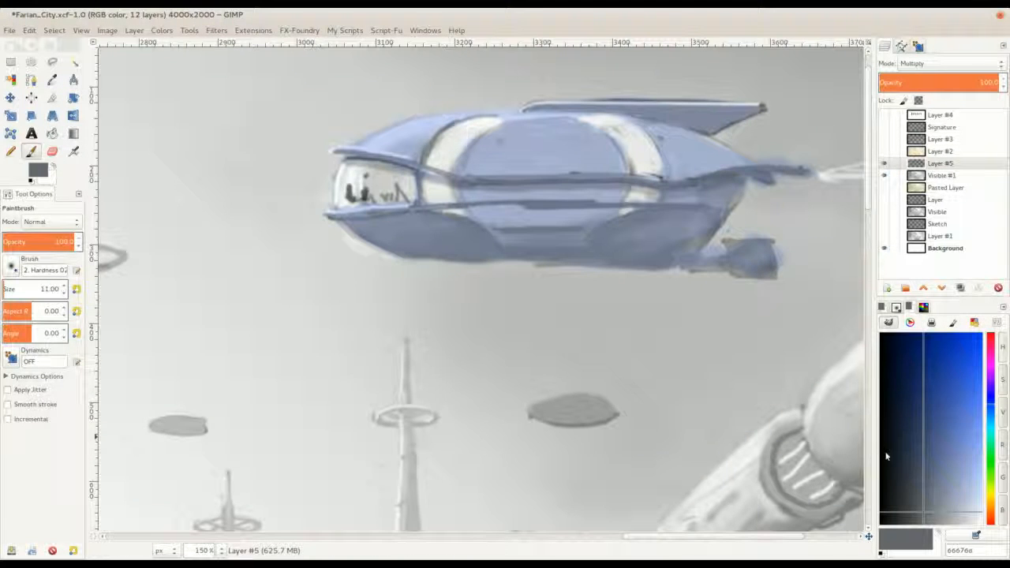
Shade the cockpit window's figures with light grey c5c7cd, and touch up the window area with white ffffff
{"action": "left_click_drag", "start_coordinate": [933, 496], "coordinate": [961, 517]}
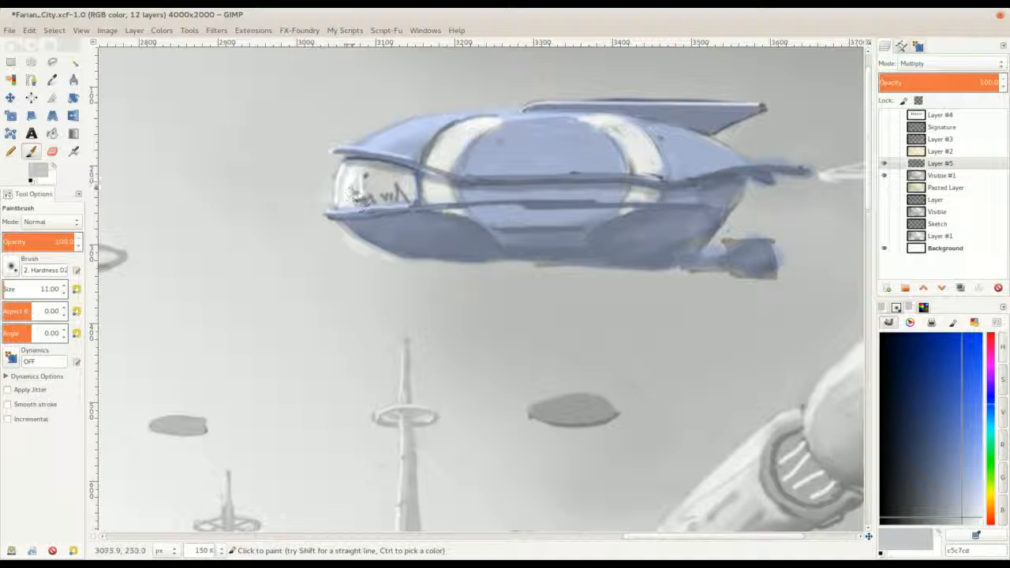
{"action": "mouse_move", "coordinate": [357, 202]}
{"action": "left_mouse_down"}
{"action": "mouse_move", "coordinate": [388, 199]}
{"action": "mouse_move", "coordinate": [396, 190]}
{"action": "mouse_move", "coordinate": [356, 203]}
{"action": "left_mouse_up"}
{"action": "left_click_drag", "start_coordinate": [969, 511], "coordinate": [983, 525]}
{"action": "mouse_move", "coordinate": [348, 168]}
{"action": "left_mouse_down"}
{"action": "mouse_move", "coordinate": [356, 190]}
{"action": "mouse_move", "coordinate": [377, 182]}
{"action": "left_mouse_up"}
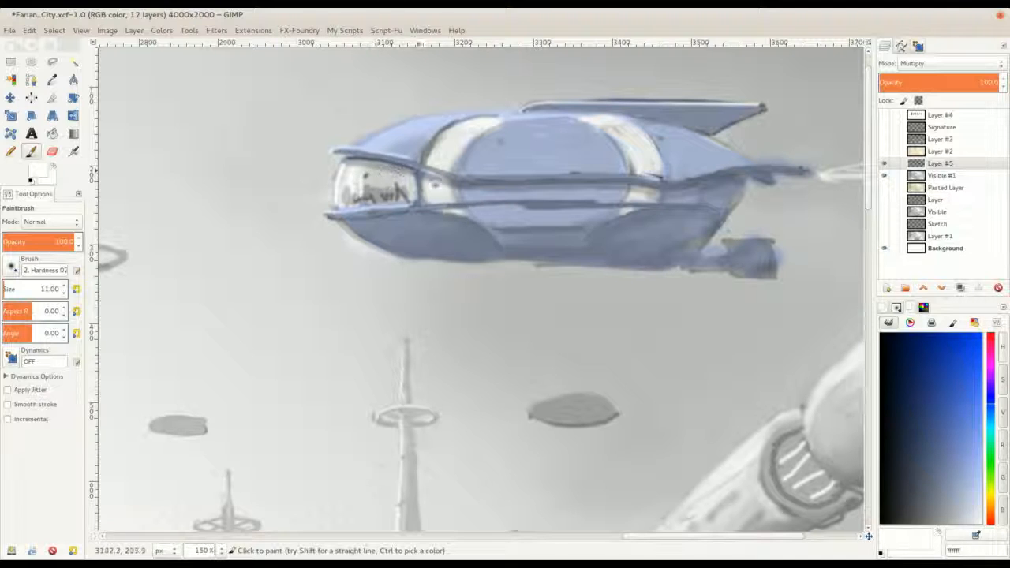
{"action": "scroll", "coordinate": [430, 150], "scroll_direction": "down", "scroll_amount": 1}
{"action": "scroll", "coordinate": [377, 185], "scroll_direction": "down", "scroll_amount": 1}
{"action": "left_click_drag", "start_coordinate": [424, 177], "coordinate": [394, 196]}
{"action": "scroll", "coordinate": [395, 196], "scroll_direction": "up", "scroll_amount": 1}
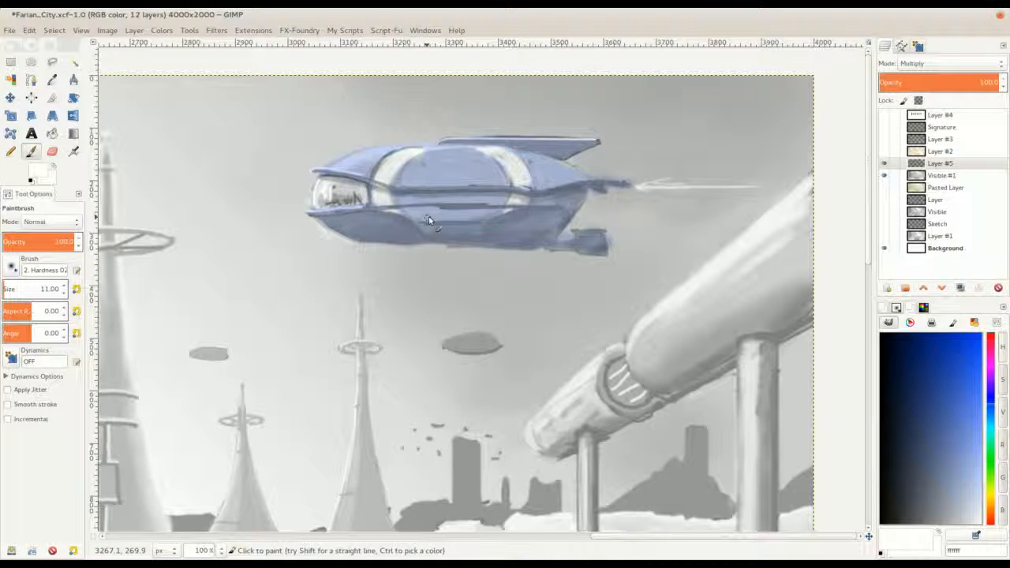
Set the colour to light grey dadada and the brush to 21, and paint the airship's lower hull panels and tail engine
{"action": "mouse_move", "coordinate": [960, 518]}
{"action": "left_mouse_down"}
{"action": "mouse_move", "coordinate": [973, 491]}
{"action": "mouse_move", "coordinate": [950, 533]}
{"action": "left_mouse_up"}
{"action": "mouse_move", "coordinate": [377, 224]}
{"action": "left_mouse_down"}
{"action": "mouse_move", "coordinate": [424, 248]}
{"action": "mouse_move", "coordinate": [386, 245]}
{"action": "left_mouse_up"}
{"action": "key", "text": "shift+bracketright"}
{"action": "key", "text": "shift+bracketright"}
{"action": "key", "text": "shift+bracketright"}
{"action": "key", "text": "shift+bracketright"}
{"action": "key", "text": "shift+bracketleft"}
{"action": "key", "text": "shift+bracketleft"}
{"action": "left_click", "coordinate": [968, 523]}
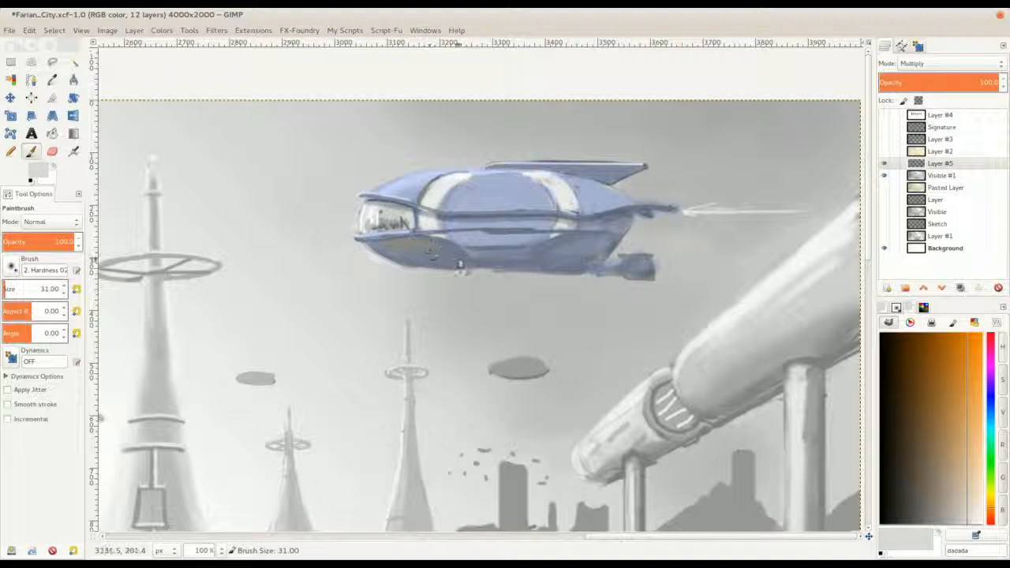
{"action": "key", "text": "shift+bracketleft"}
{"action": "mouse_move", "coordinate": [377, 250]}
{"action": "left_mouse_down"}
{"action": "mouse_move", "coordinate": [417, 265]}
{"action": "mouse_move", "coordinate": [458, 264]}
{"action": "left_mouse_up"}
{"action": "mouse_move", "coordinate": [509, 237]}
{"action": "left_mouse_down"}
{"action": "mouse_move", "coordinate": [587, 244]}
{"action": "mouse_move", "coordinate": [576, 256]}
{"action": "mouse_move", "coordinate": [567, 242]}
{"action": "mouse_move", "coordinate": [608, 249]}
{"action": "mouse_move", "coordinate": [543, 257]}
{"action": "mouse_move", "coordinate": [629, 267]}
{"action": "left_mouse_up"}
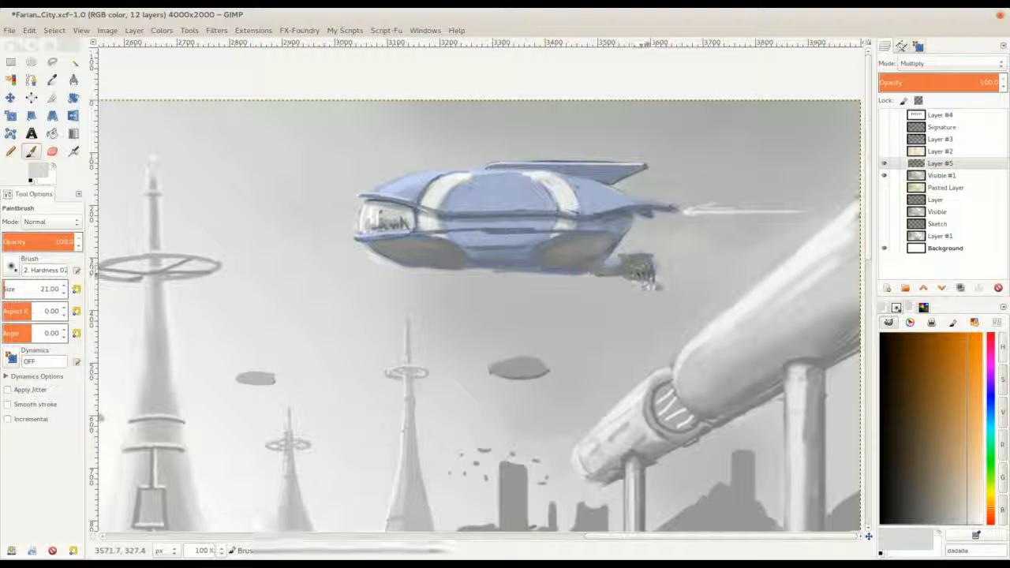
Erase the excess colour around the airship's tail engine and underside with the Eraser at size 21
{"action": "key", "text": "shift+e"}
{"action": "left_click_drag", "start_coordinate": [662, 270], "coordinate": [619, 266]}
{"action": "key", "text": "p"}
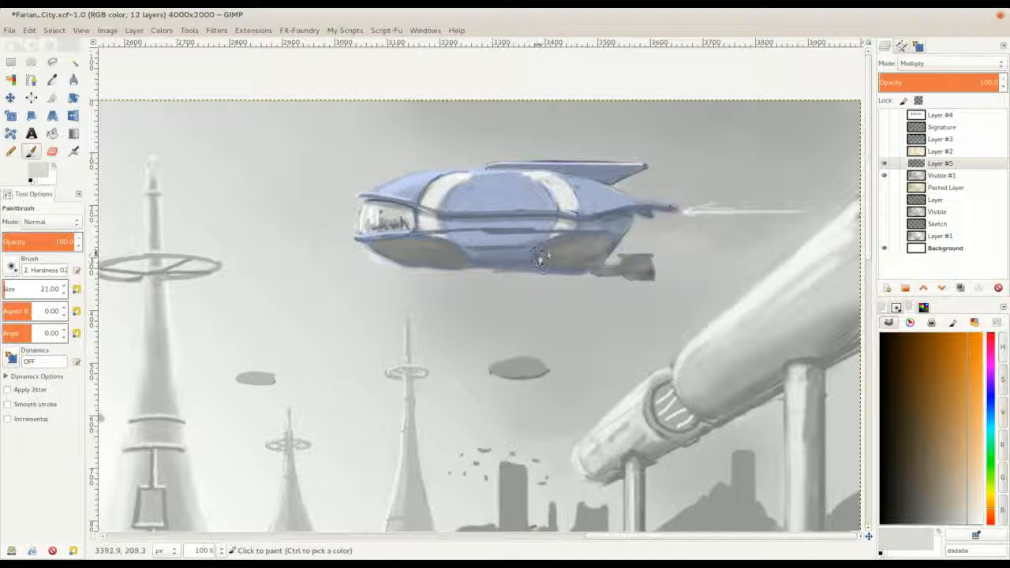
{"action": "key", "text": "shift+e"}
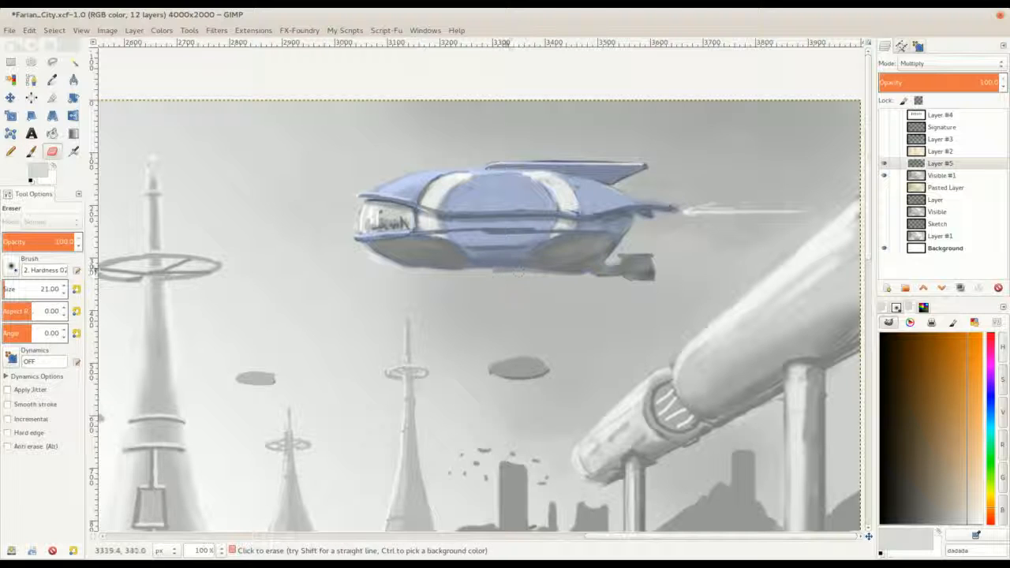
{"action": "scroll", "coordinate": [348, 225], "scroll_direction": "down", "scroll_amount": 4}
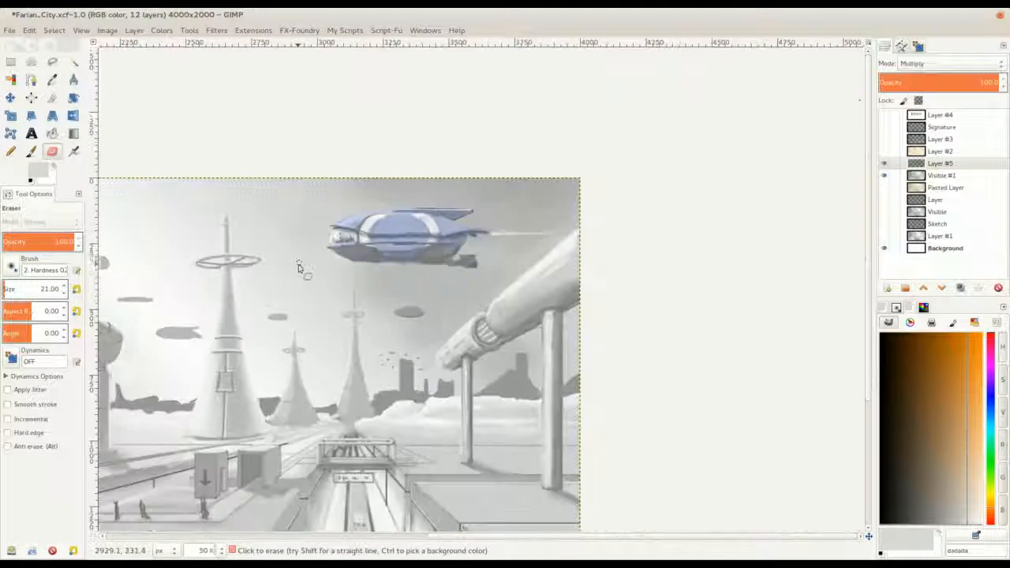
{"action": "scroll", "coordinate": [573, 189], "scroll_direction": "up", "scroll_amount": 3}
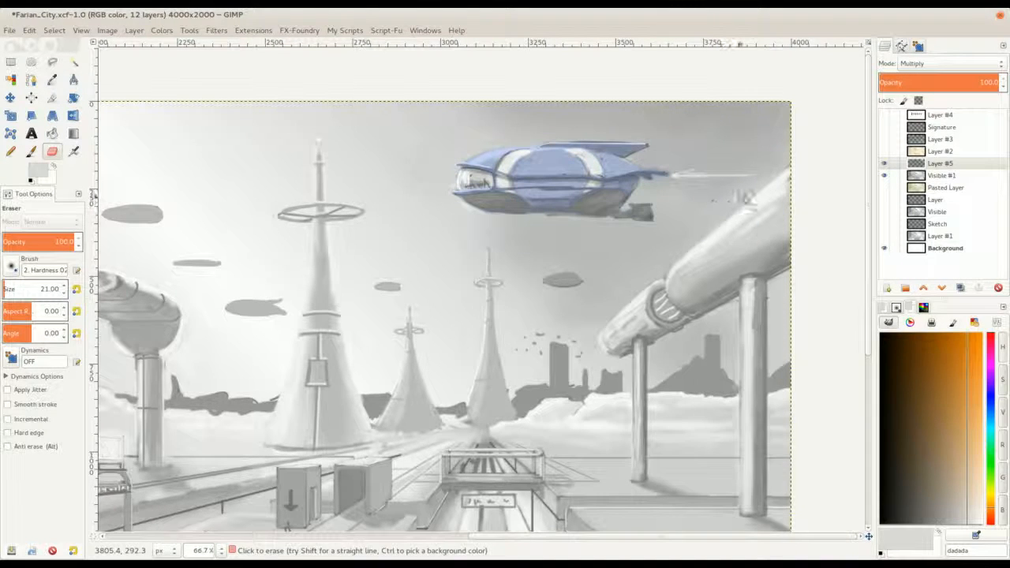
Paint the airship's upper fin light grey dadada and erase the leftover blue along its edge
{"action": "key", "text": "p"}
{"action": "scroll", "coordinate": [609, 208], "scroll_direction": "up", "scroll_amount": 2}
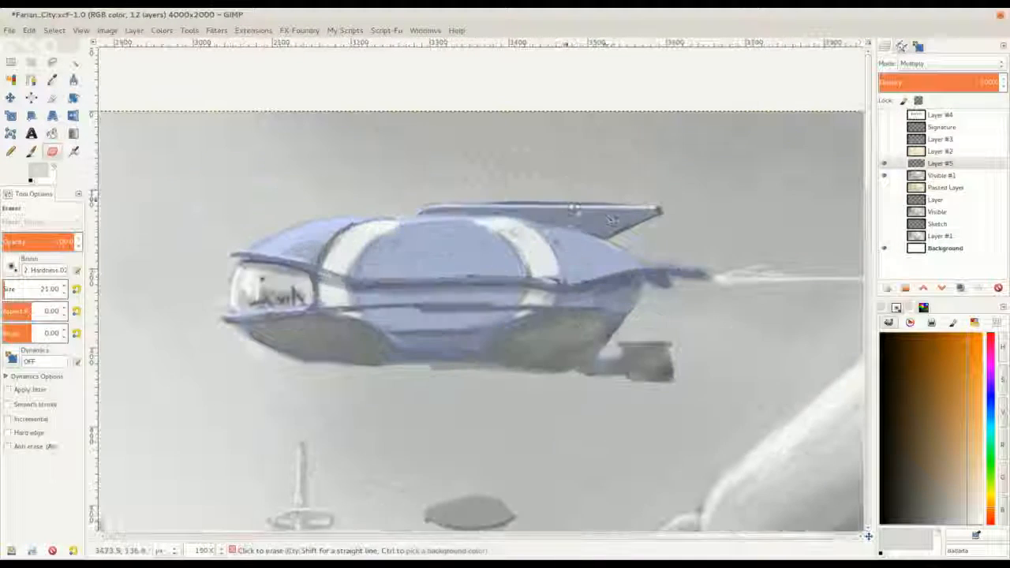
{"action": "left_click_drag", "start_coordinate": [608, 213], "coordinate": [635, 222]}
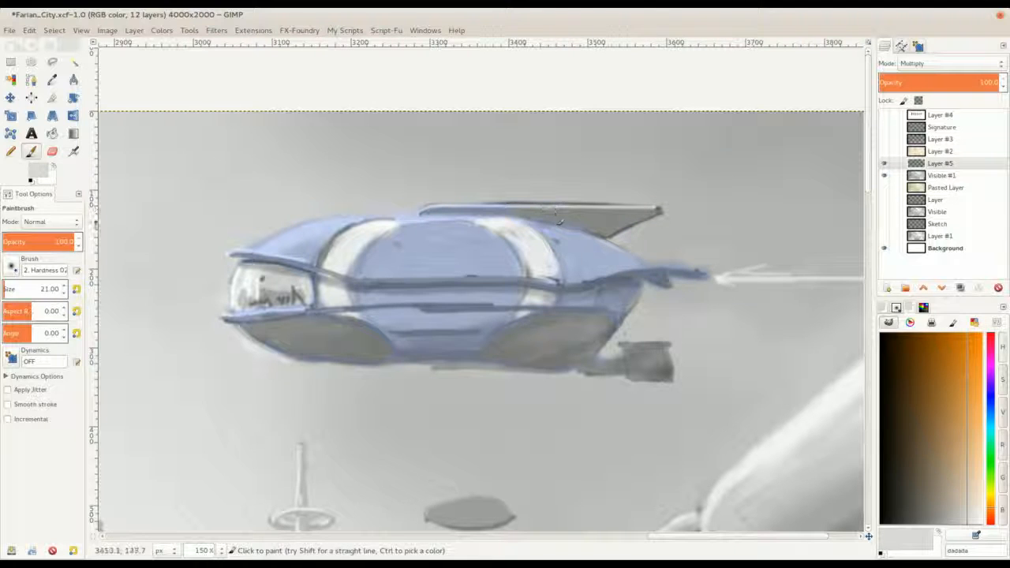
{"action": "key", "text": "shift+e"}
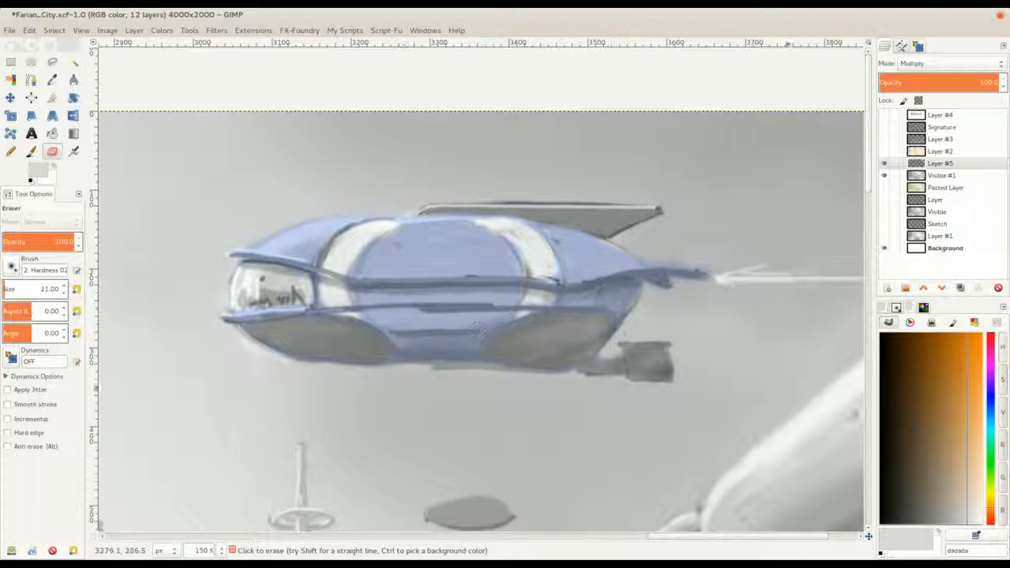
Try an orange ffbe72 stroke on the airship's side stripe and undo it
{"action": "left_click", "coordinate": [983, 419]}
{"action": "key", "text": "space"}
{"action": "key", "text": "p"}
{"action": "left_click_drag", "start_coordinate": [399, 300], "coordinate": [376, 306]}
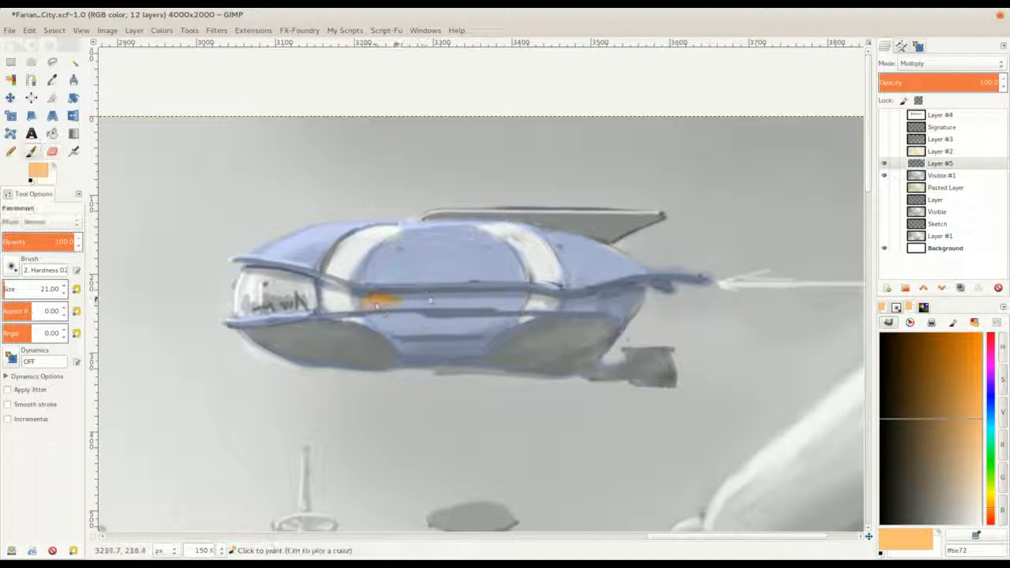
{"action": "key", "text": "ctrl+z"}
Switch the colour to pale orange ffe2c0 and paint the airship's central side stripe, its rear section and the cockpit window
{"action": "left_click", "coordinate": [982, 477]}
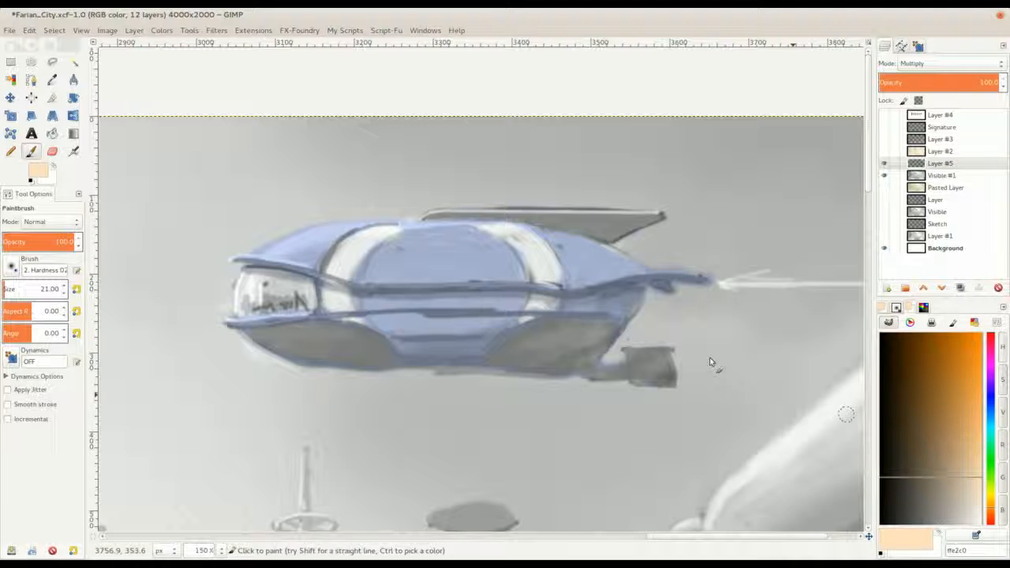
{"action": "mouse_move", "coordinate": [366, 298]}
{"action": "left_mouse_down"}
{"action": "mouse_move", "coordinate": [514, 296]}
{"action": "mouse_move", "coordinate": [521, 310]}
{"action": "left_mouse_up"}
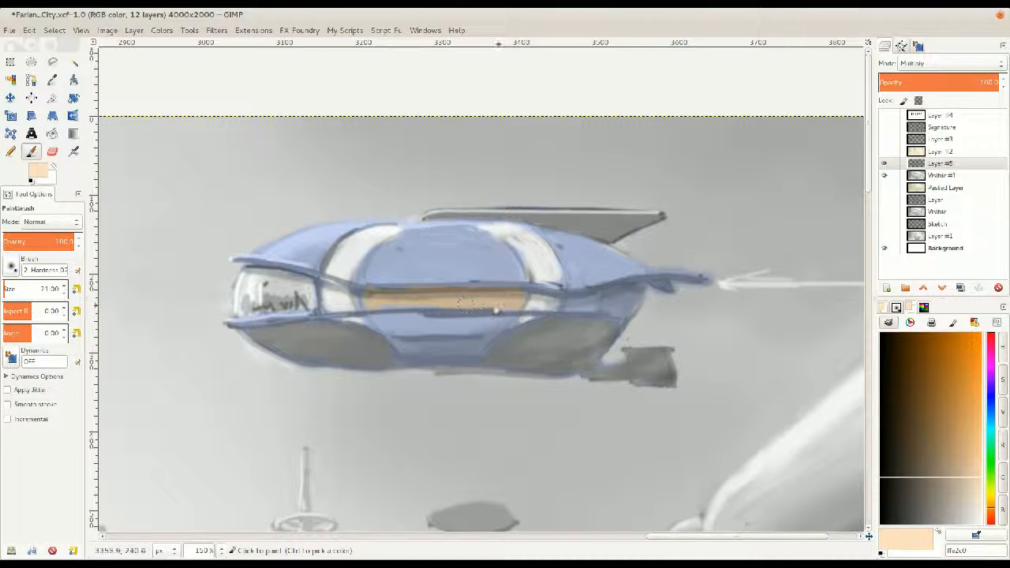
{"action": "left_click_drag", "start_coordinate": [589, 300], "coordinate": [599, 302]}
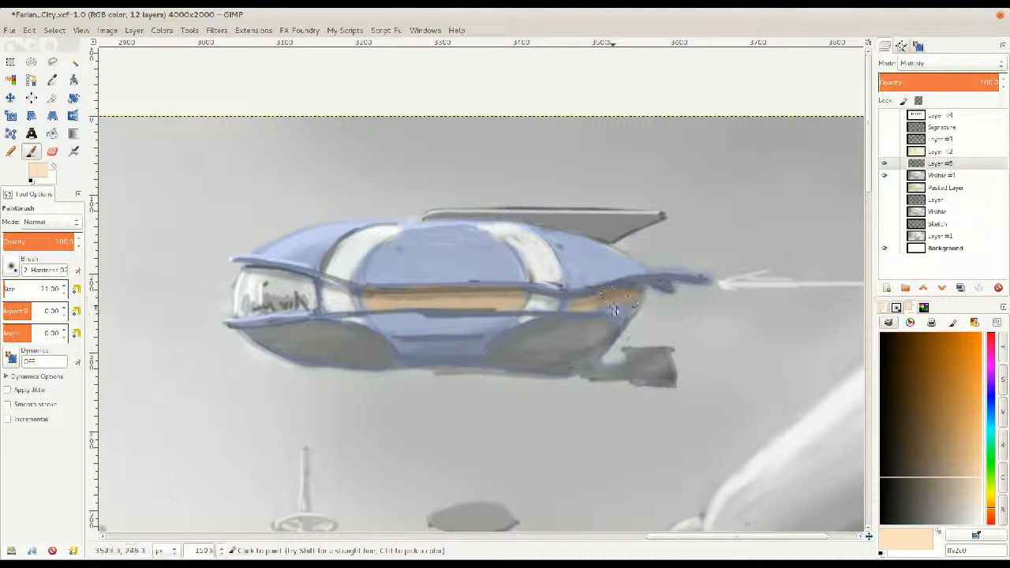
{"action": "scroll", "coordinate": [456, 359], "scroll_direction": "down", "scroll_amount": 4, "text": "ctrl"}
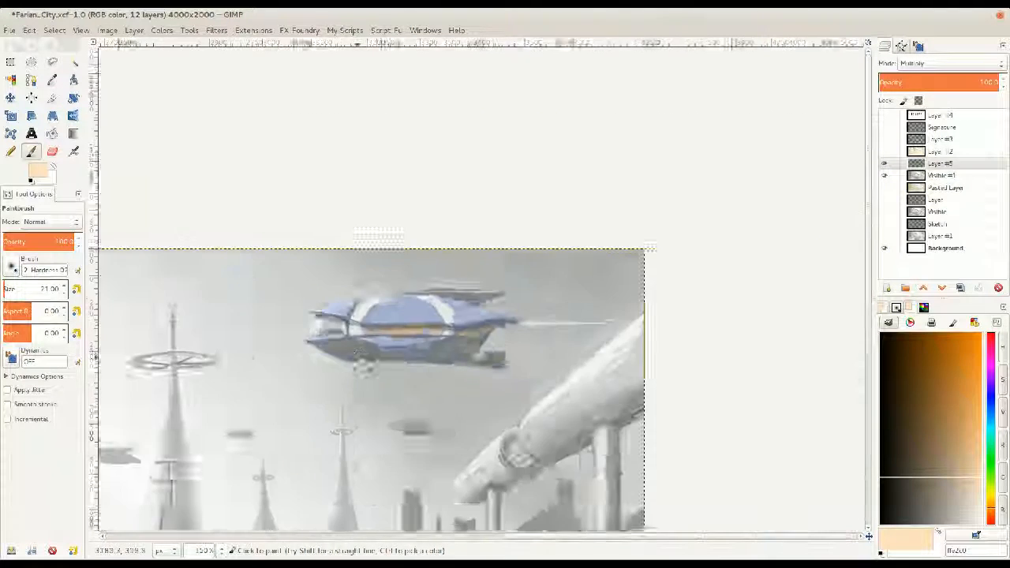
{"action": "scroll", "coordinate": [368, 326], "scroll_direction": "up", "scroll_amount": 3, "text": "ctrl"}
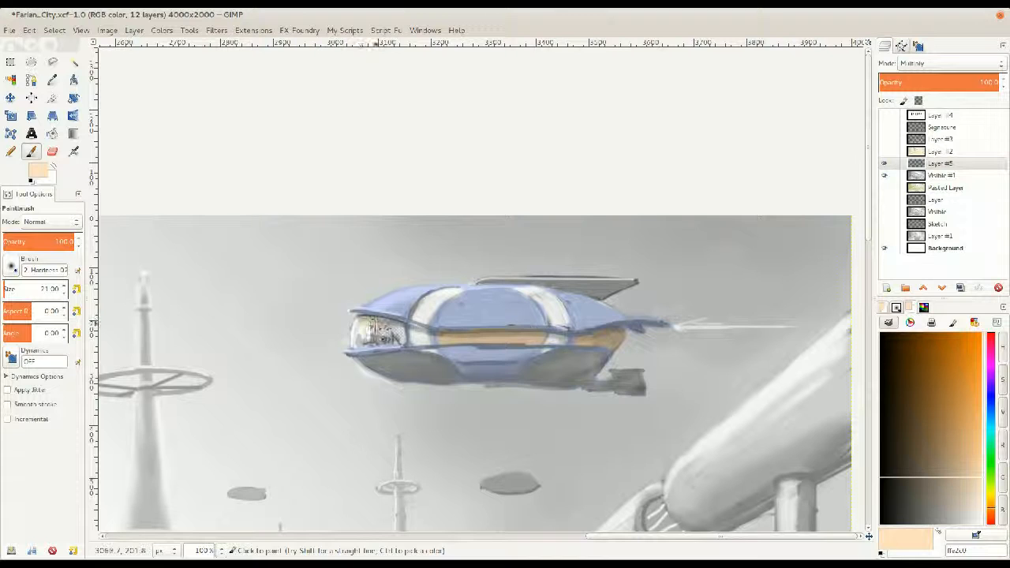
{"action": "mouse_move", "coordinate": [366, 323]}
{"action": "left_mouse_down"}
{"action": "mouse_move", "coordinate": [401, 333]}
{"action": "mouse_move", "coordinate": [371, 348]}
{"action": "mouse_move", "coordinate": [381, 343]}
{"action": "left_mouse_up"}
{"action": "key", "text": "minus"}
{"action": "key", "text": "minus"}
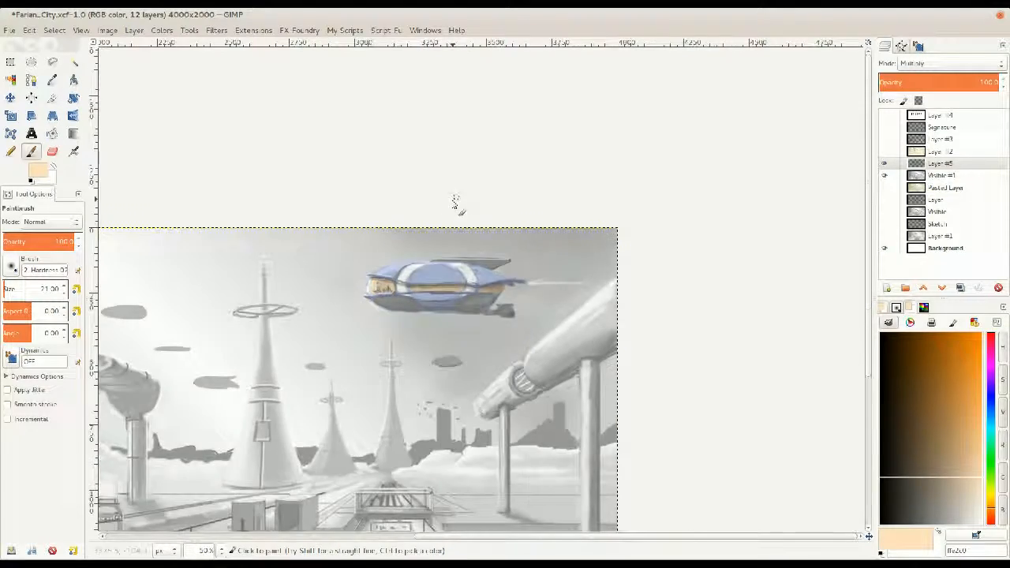
Hide Layer #5 to view the airship and city in greyscale without the colour paint
{"action": "key", "text": "minus"}
{"action": "left_click_drag", "start_coordinate": [623, 219], "coordinate": [468, 280]}
{"action": "key", "text": "plus"}
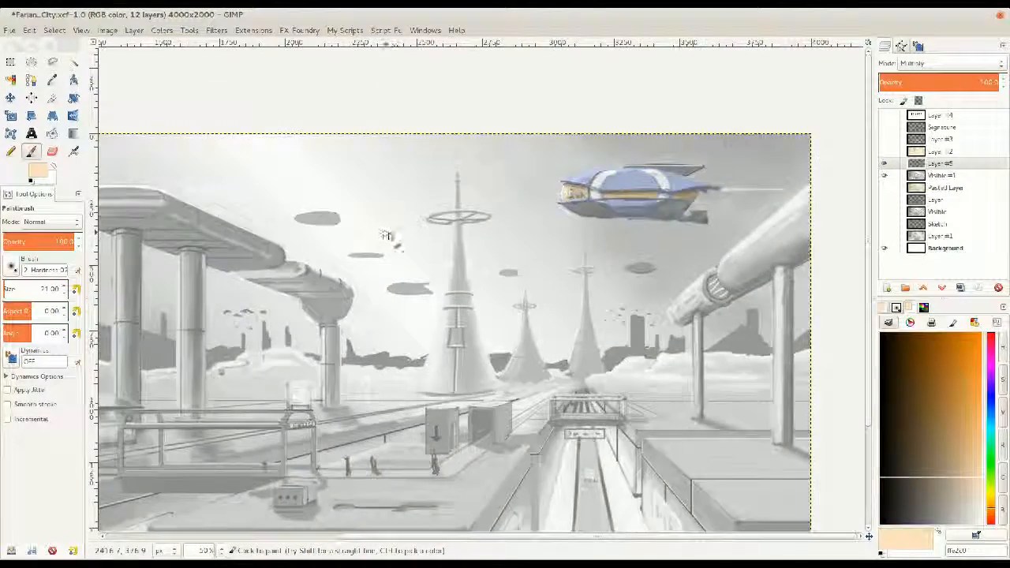
{"action": "key", "text": "minus"}
{"action": "key", "text": "plus"}
{"action": "key", "text": "plus"}
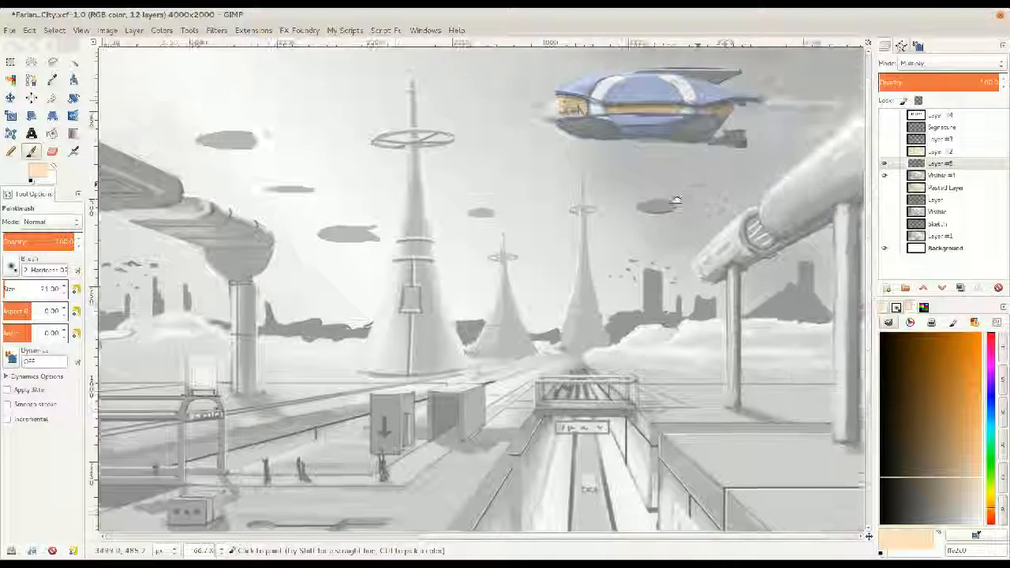
{"action": "left_click_drag", "start_coordinate": [676, 201], "coordinate": [565, 287]}
{"action": "left_click", "coordinate": [884, 165]}
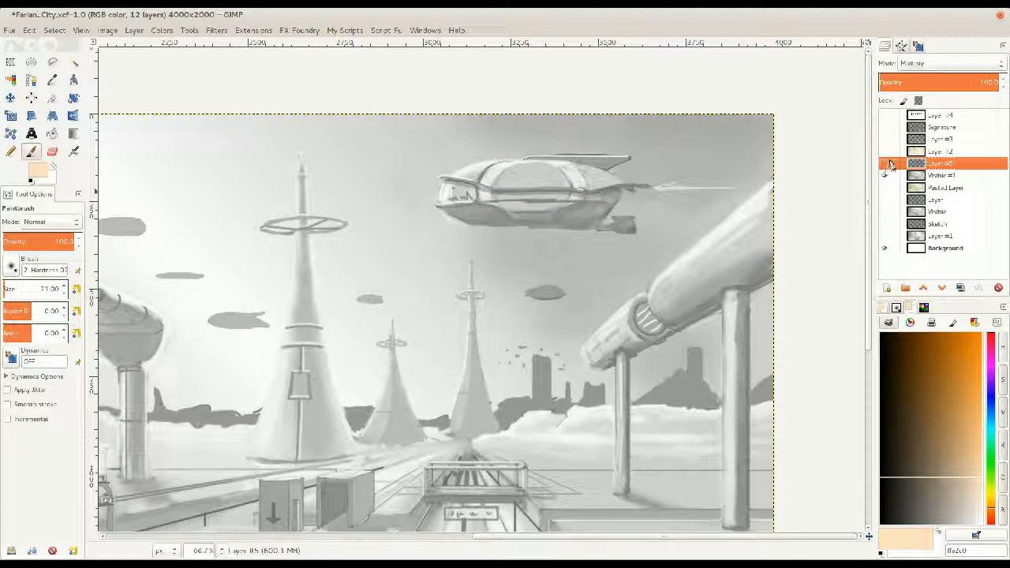
Show Layer #5 again to compare the airship with and without colour, and add a new layer above it
{"action": "left_click", "coordinate": [884, 164]}
{"action": "left_click", "coordinate": [884, 165]}
{"action": "left_click", "coordinate": [884, 164]}
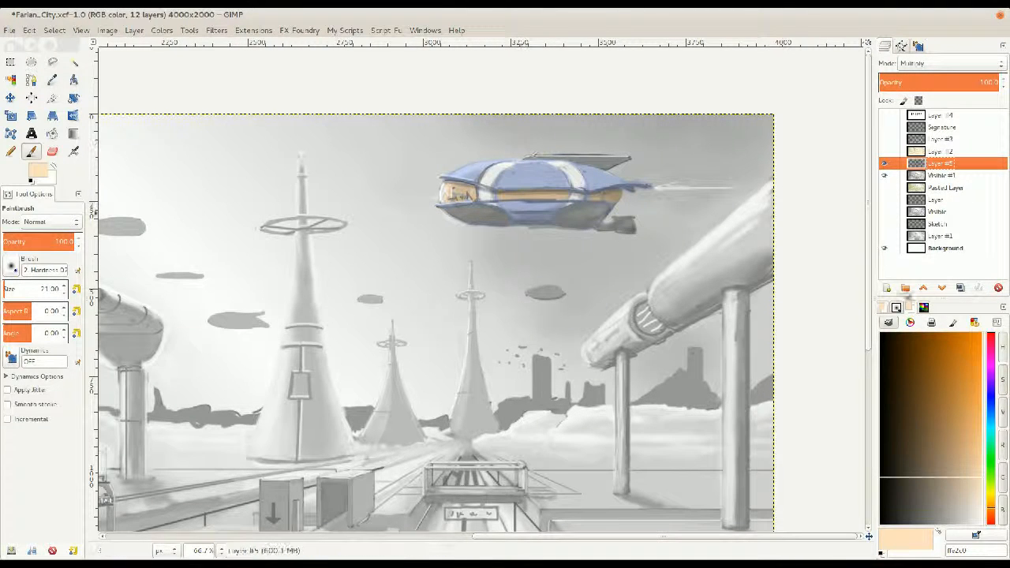
{"action": "left_click", "coordinate": [886, 287]}
{"action": "left_click", "coordinate": [555, 362]}
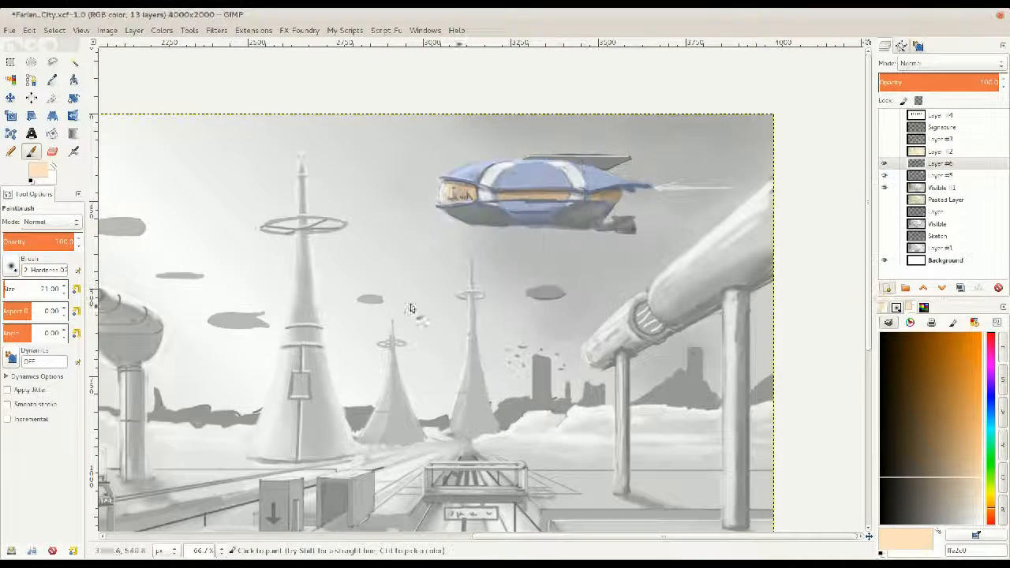
Paint white highlights on the airship's cockpit window and a faint glow along its nose and roof with brush size 71 at about 20% opacity
{"action": "scroll", "coordinate": [423, 212], "scroll_direction": "up", "scroll_amount": 2}
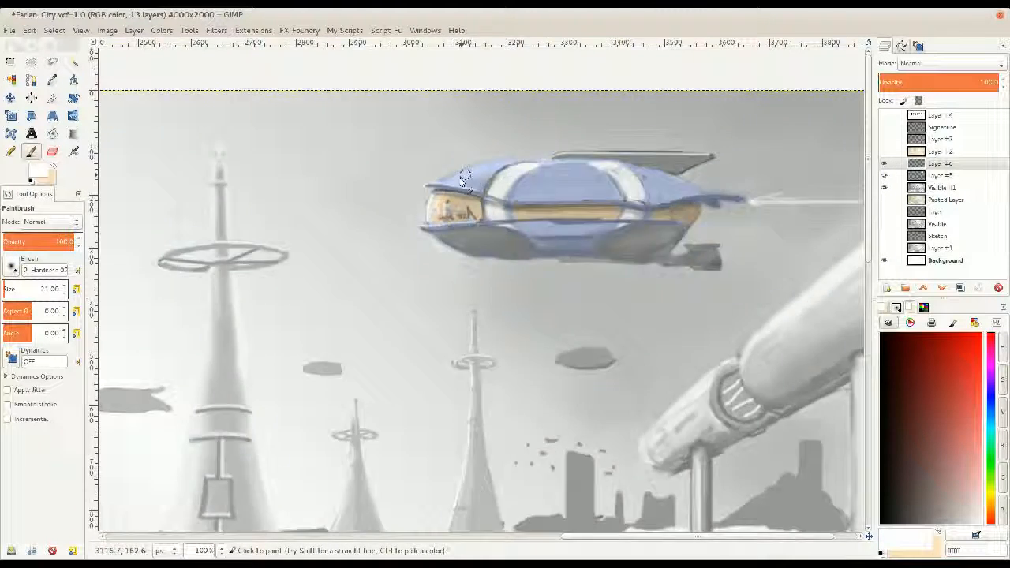
{"action": "left_click_drag", "start_coordinate": [432, 218], "coordinate": [448, 220]}
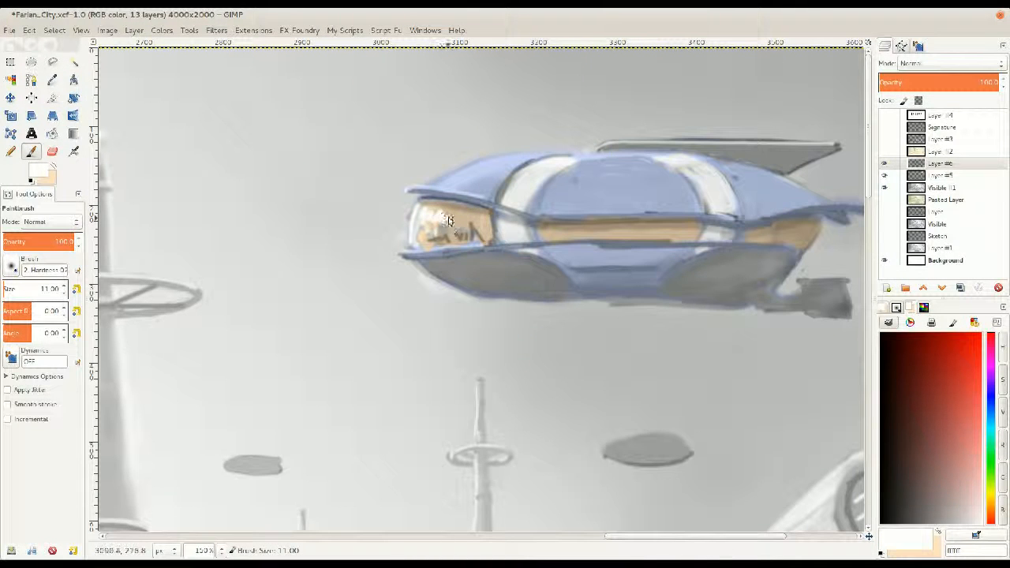
{"action": "left_click", "coordinate": [8, 289]}
{"action": "left_click", "coordinate": [17, 241]}
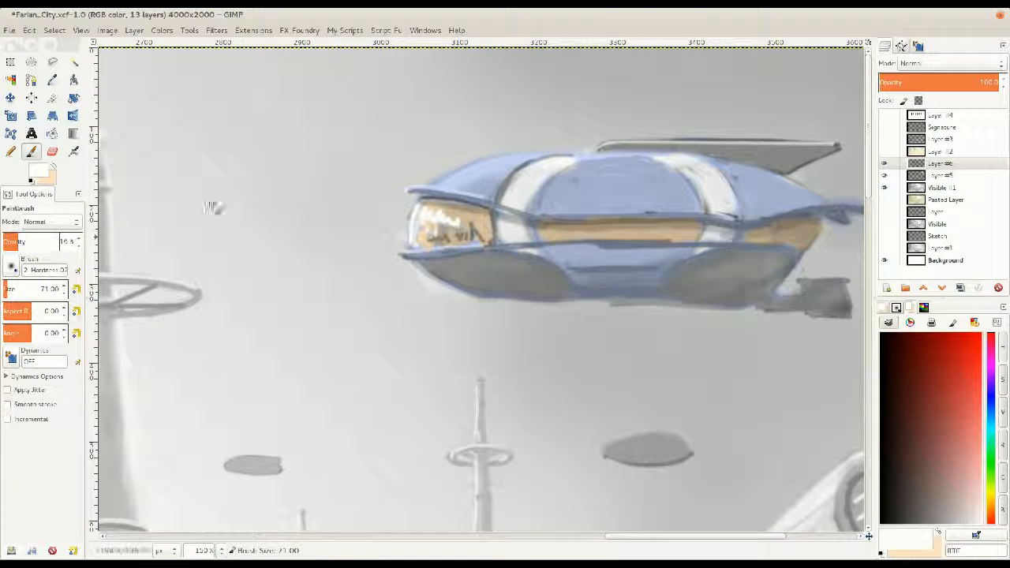
{"action": "mouse_move", "coordinate": [547, 167]}
{"action": "left_mouse_down"}
{"action": "mouse_move", "coordinate": [467, 181]}
{"action": "mouse_move", "coordinate": [541, 167]}
{"action": "mouse_move", "coordinate": [410, 207]}
{"action": "mouse_move", "coordinate": [410, 233]}
{"action": "left_mouse_up"}
{"action": "mouse_move", "coordinate": [580, 166]}
{"action": "left_mouse_down"}
{"action": "mouse_move", "coordinate": [661, 157]}
{"action": "mouse_move", "coordinate": [611, 169]}
{"action": "left_mouse_up"}
Brush a faint white glow along the airship's underside and lower rear hull, and reduce the brush size to 21
{"action": "scroll", "coordinate": [428, 226], "scroll_direction": "down", "scroll_amount": 2}
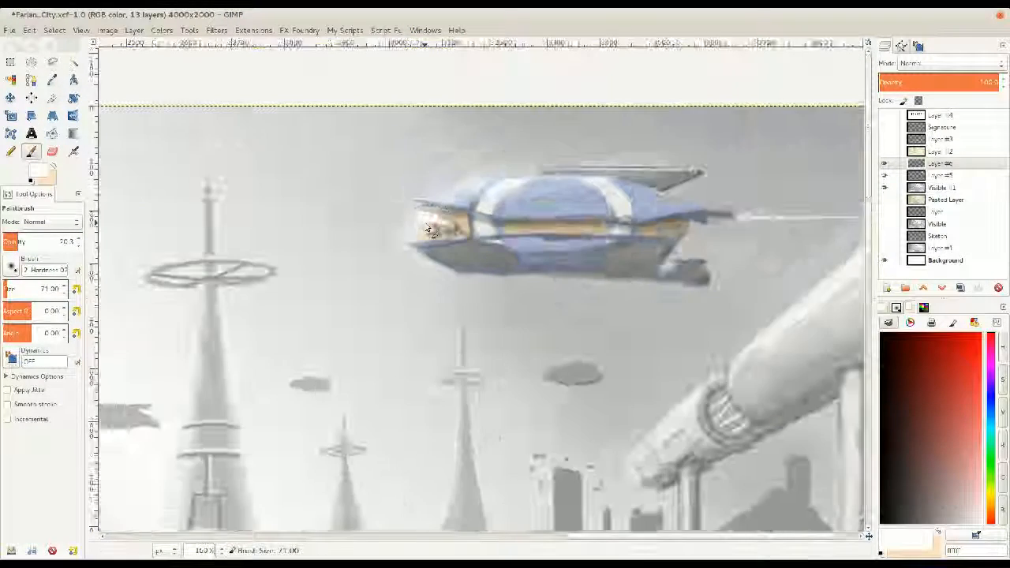
{"action": "left_click_drag", "start_coordinate": [368, 258], "coordinate": [335, 234]}
{"action": "scroll", "coordinate": [379, 239], "scroll_direction": "up", "scroll_amount": 1}
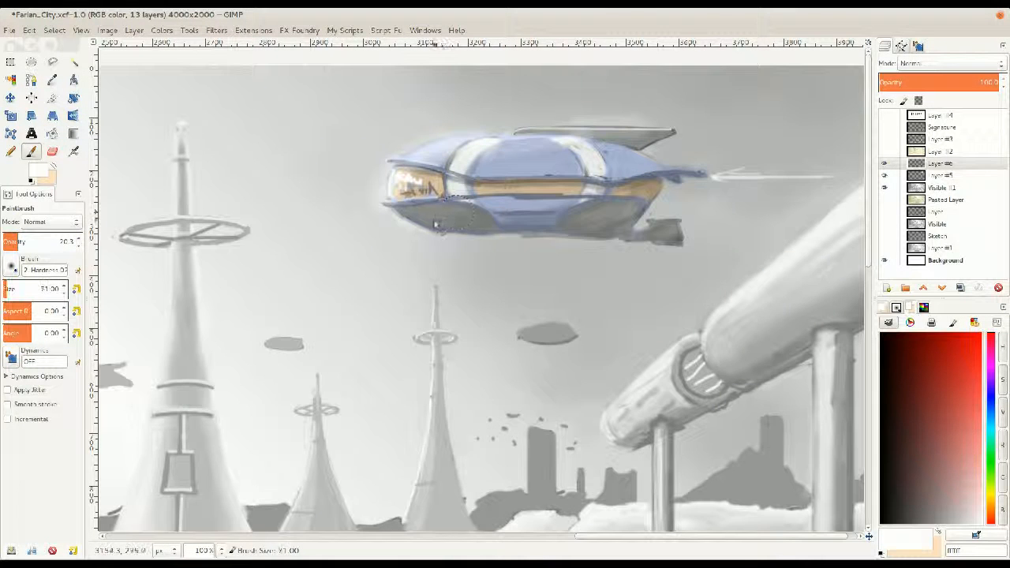
{"action": "mouse_move", "coordinate": [430, 226]}
{"action": "left_mouse_down"}
{"action": "mouse_move", "coordinate": [518, 239]}
{"action": "mouse_move", "coordinate": [592, 235]}
{"action": "mouse_move", "coordinate": [566, 228]}
{"action": "mouse_move", "coordinate": [608, 239]}
{"action": "left_mouse_up"}
{"action": "left_click_drag", "start_coordinate": [641, 207], "coordinate": [609, 227]}
{"action": "scroll", "coordinate": [322, 215], "scroll_direction": "down", "scroll_amount": 1}
{"action": "scroll", "coordinate": [497, 194], "scroll_direction": "up", "scroll_amount": 1}
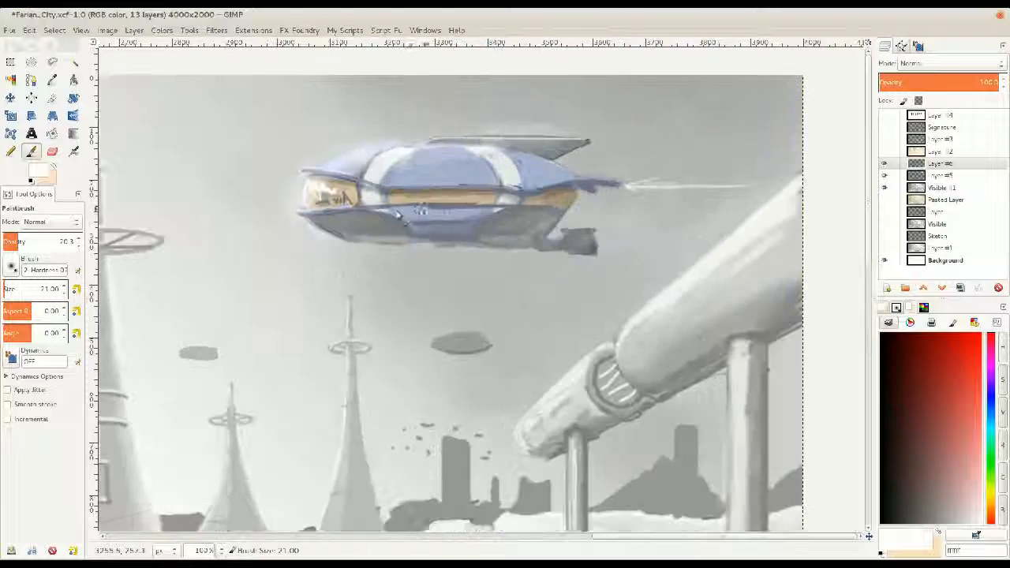
Examine how the coloured and highlighted airship sits within the whole city painting
{"action": "scroll", "coordinate": [335, 193], "scroll_direction": "down", "scroll_amount": 2}
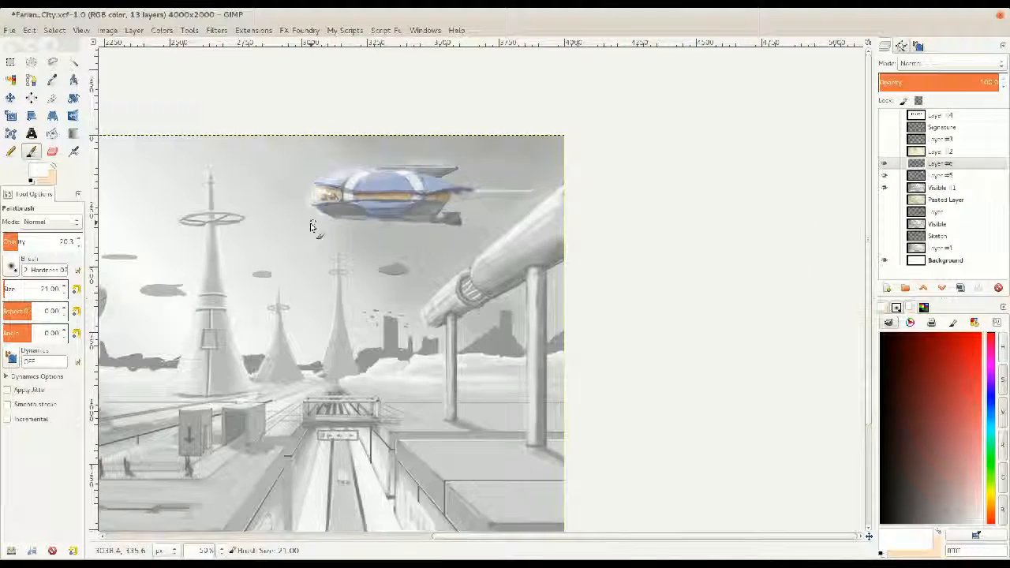
{"action": "left_click_drag", "start_coordinate": [312, 225], "coordinate": [433, 185]}
{"action": "left_click_drag", "start_coordinate": [342, 197], "coordinate": [483, 171]}
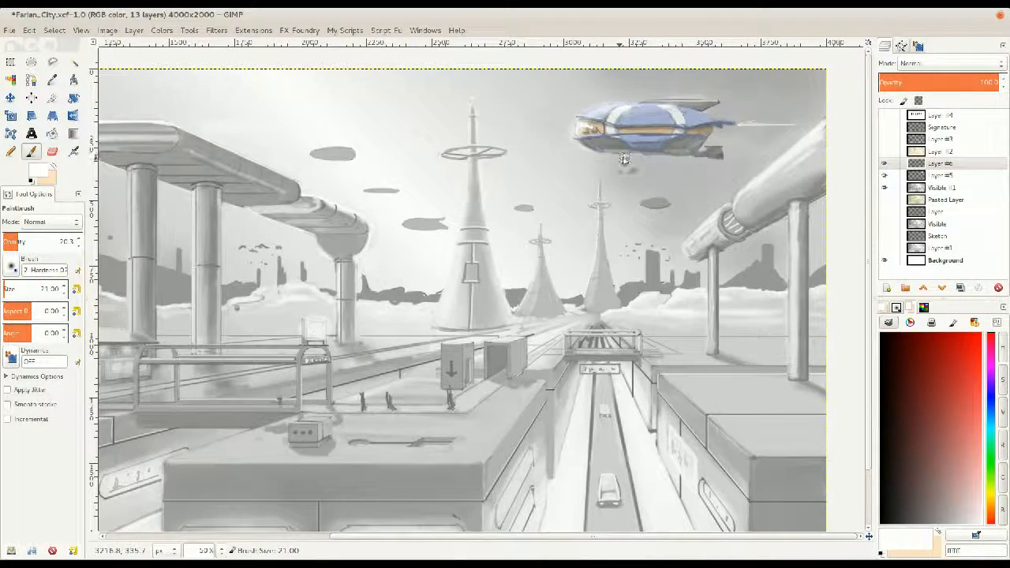
{"action": "scroll", "coordinate": [473, 221], "scroll_direction": "down", "scroll_amount": 1}
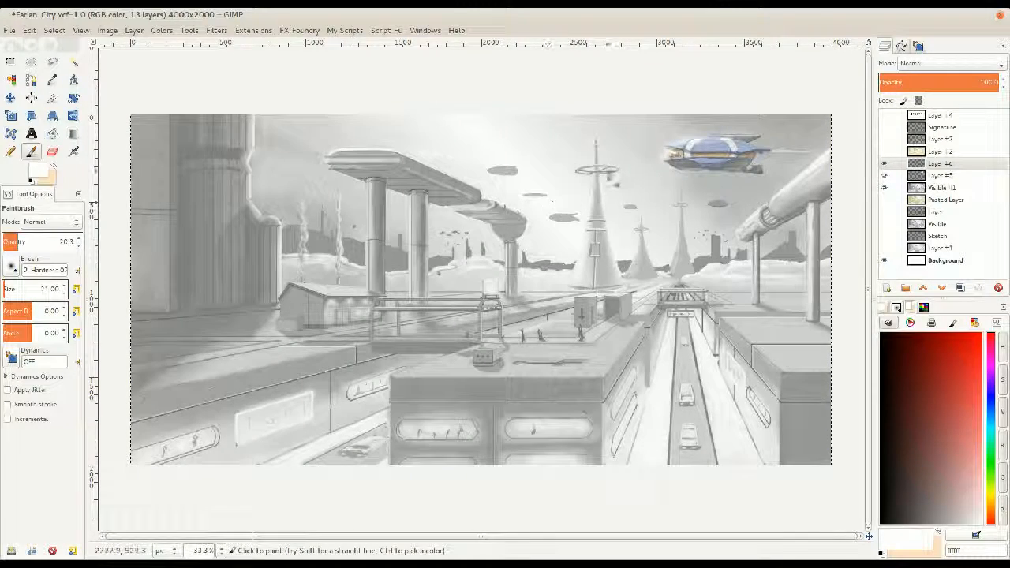
{"action": "scroll", "coordinate": [618, 177], "scroll_direction": "up", "scroll_amount": 1}
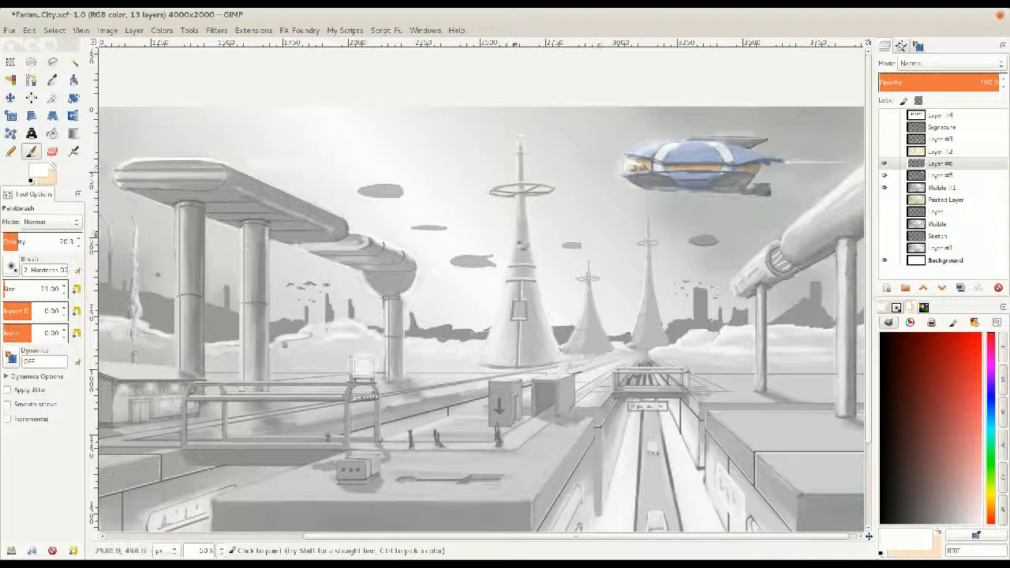
{"action": "scroll", "coordinate": [519, 231], "scroll_direction": "down", "scroll_amount": 1}
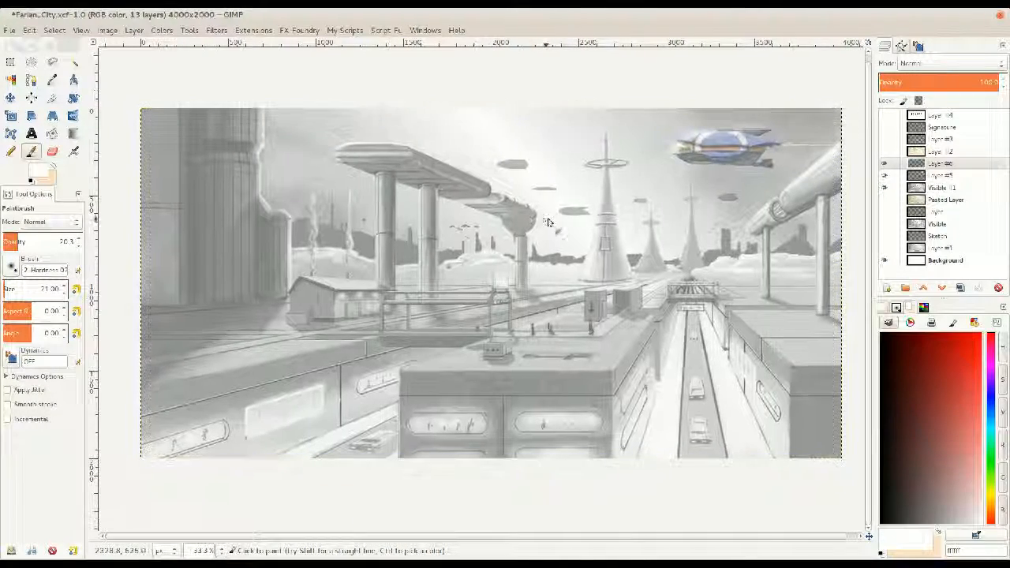
Hide the greyscale Visible #1 layer to view the airship's flat colours alone, and show it again
{"action": "left_click", "coordinate": [950, 176]}
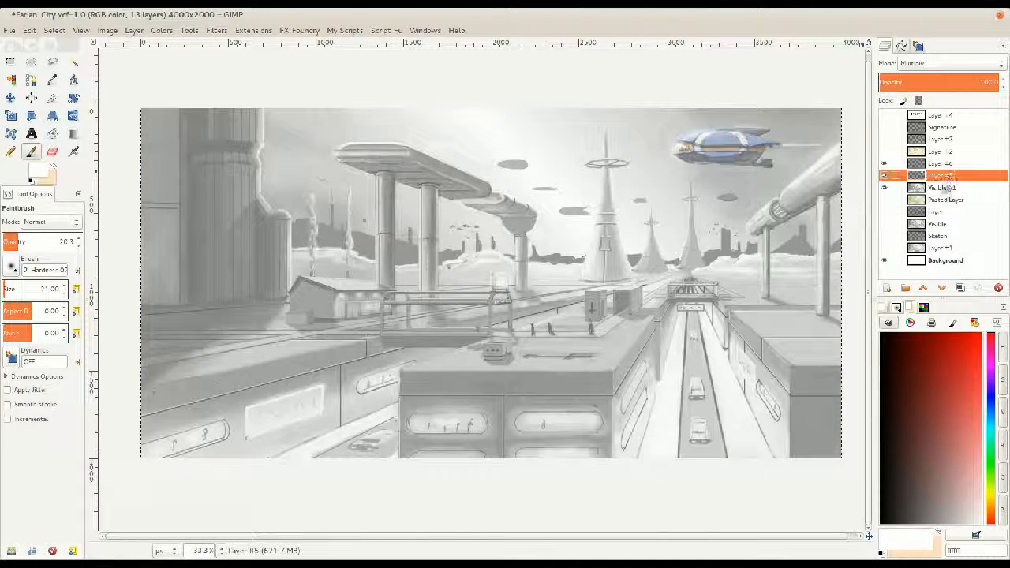
{"action": "left_click", "coordinate": [944, 187]}
{"action": "left_click", "coordinate": [884, 188]}
{"action": "left_click", "coordinate": [885, 188]}
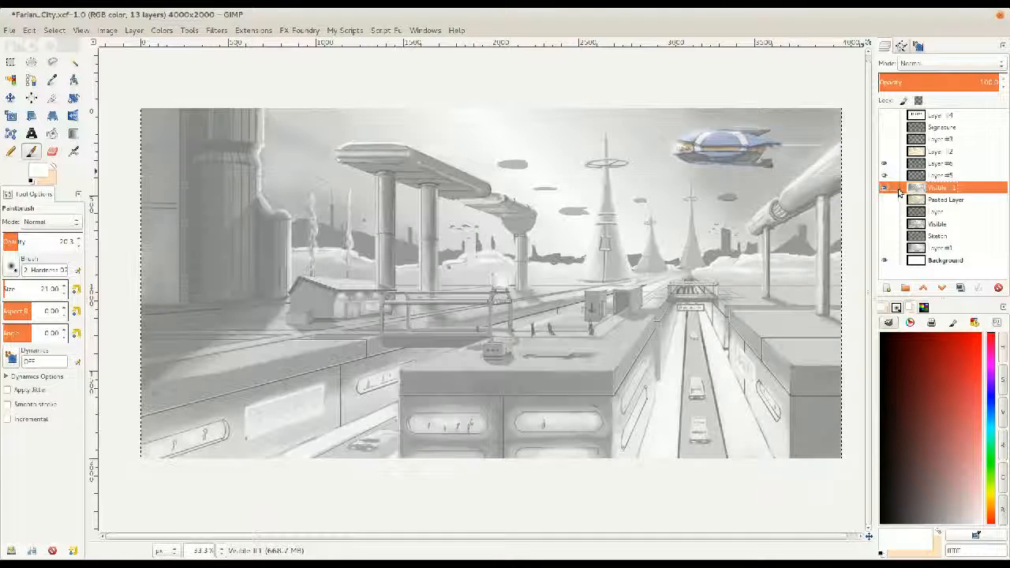
{"action": "left_click", "coordinate": [885, 188]}
{"action": "scroll", "coordinate": [758, 169], "scroll_direction": "up", "scroll_amount": 1}
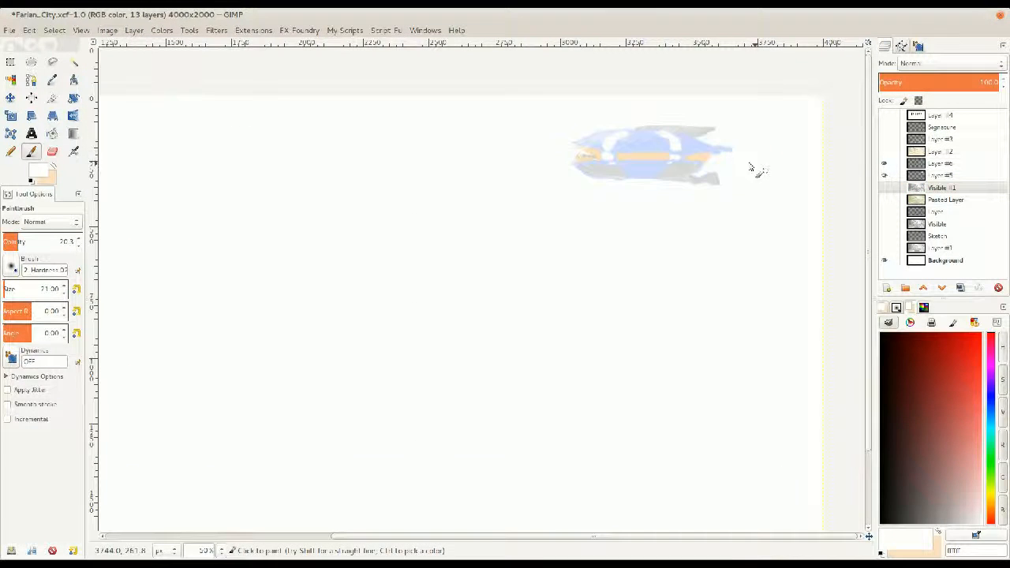
{"action": "left_click", "coordinate": [884, 187]}
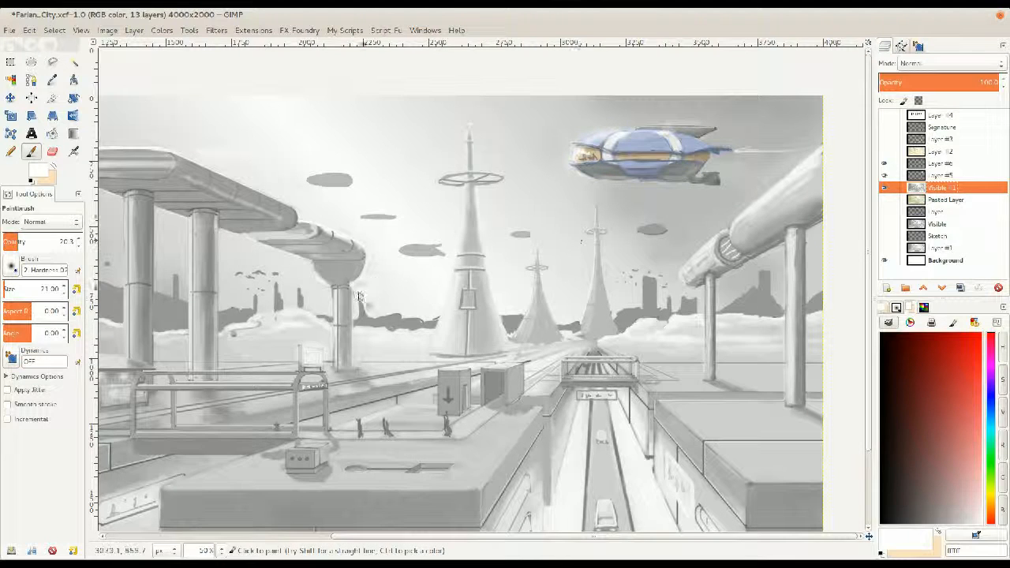
Try the Normal blend mode on Layer #5 and return it to Multiply
{"action": "left_click", "coordinate": [885, 176]}
{"action": "left_click", "coordinate": [885, 176]}
{"action": "left_click", "coordinate": [941, 175]}
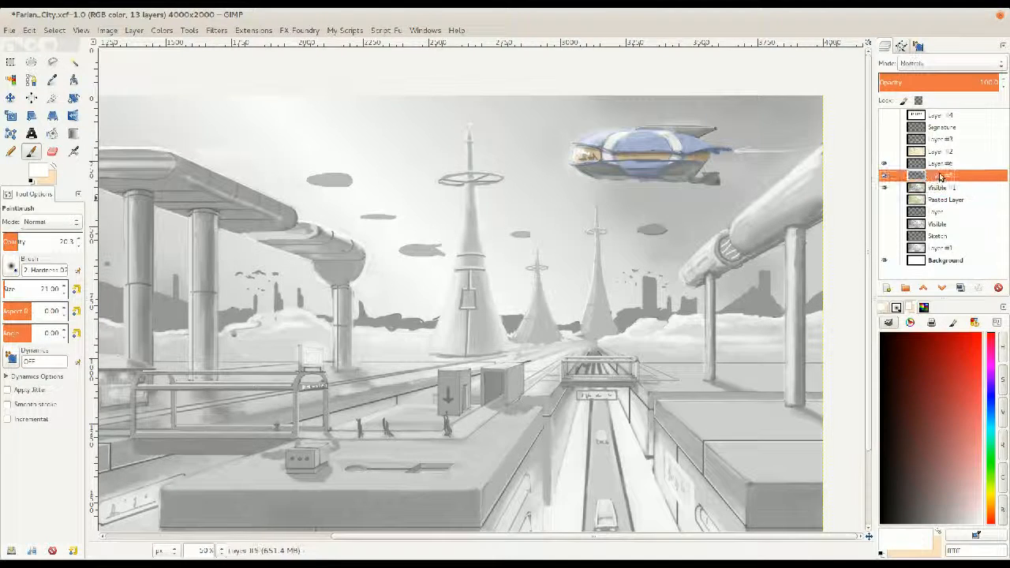
{"action": "left_click", "coordinate": [938, 63]}
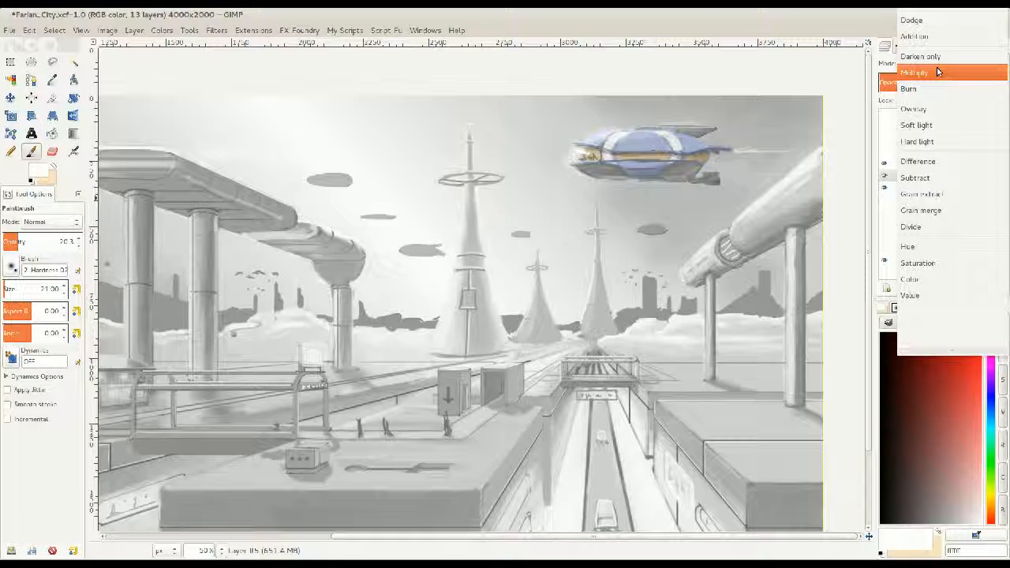
{"action": "left_click", "coordinate": [935, 14]}
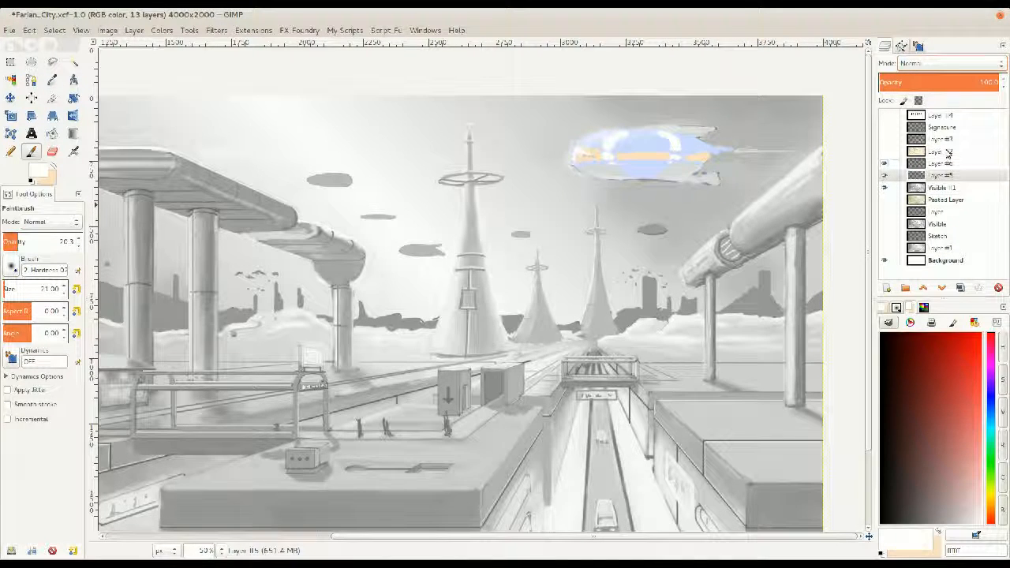
{"action": "left_click", "coordinate": [935, 66]}
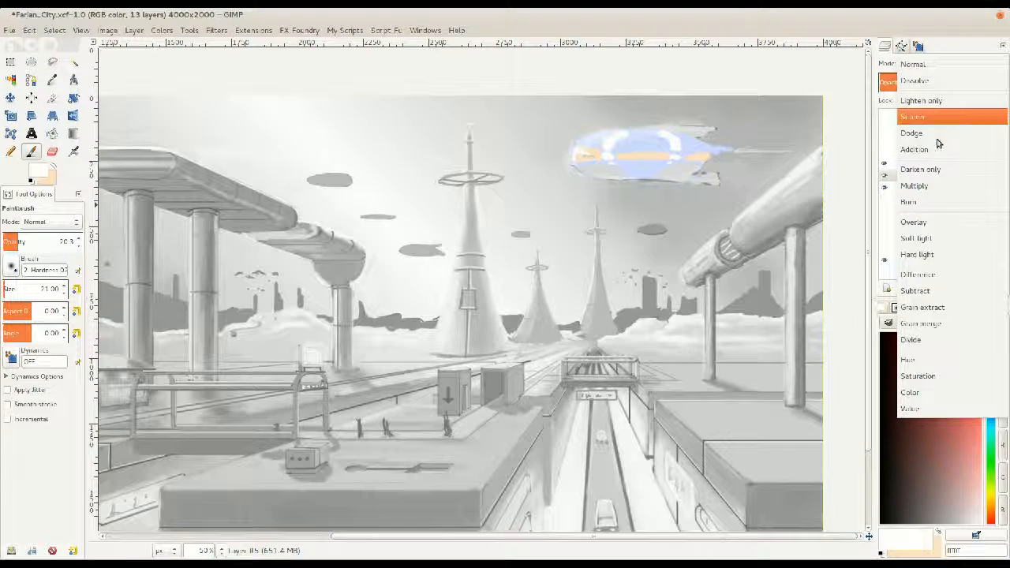
{"action": "left_click", "coordinate": [937, 190]}
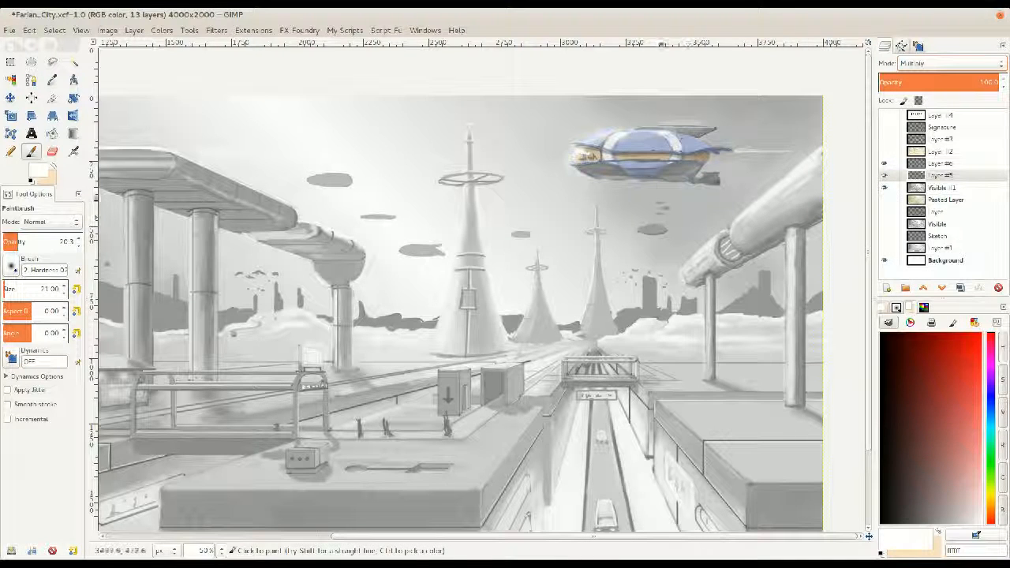
Hide Visible #1 and Layer #5, and turn the layers on one by one from Layer #1 and Sketch up to Layer #5
{"action": "scroll", "coordinate": [466, 237], "scroll_direction": "down", "scroll_amount": 3, "text": "ctrl"}
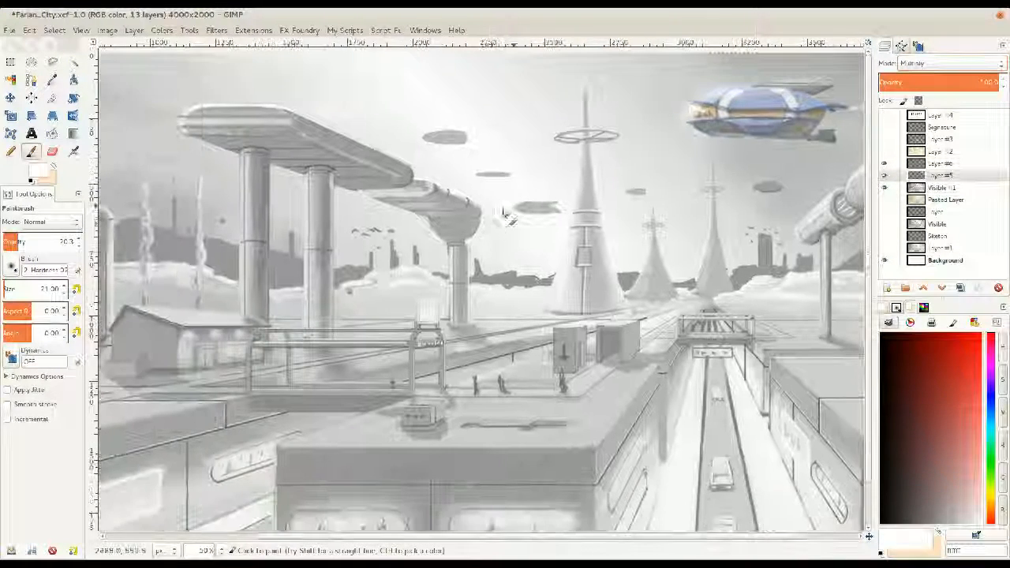
{"action": "left_click_drag", "start_coordinate": [461, 243], "coordinate": [467, 253]}
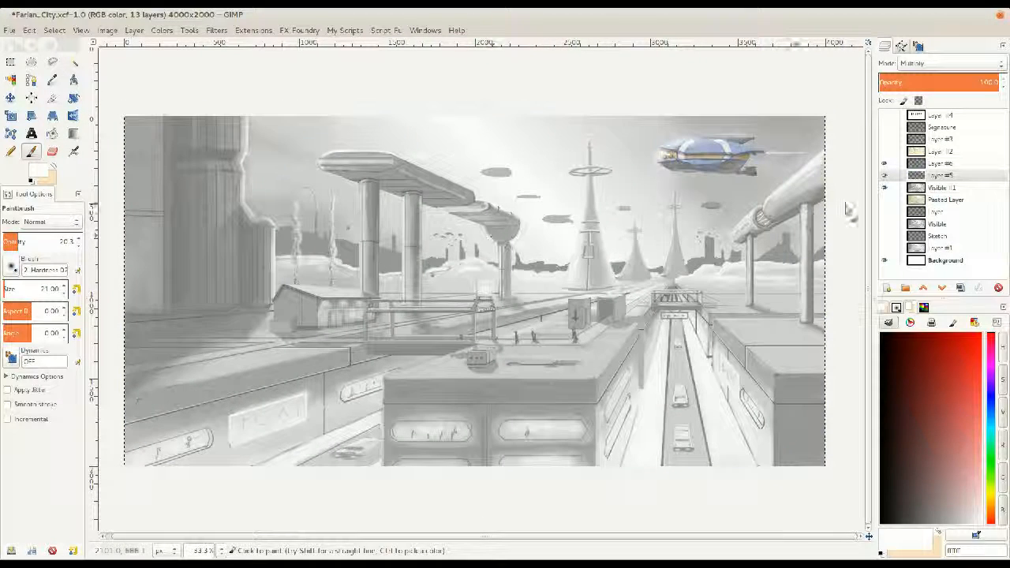
{"action": "left_click", "coordinate": [884, 187]}
{"action": "left_click", "coordinate": [884, 174]}
{"action": "left_click", "coordinate": [884, 235]}
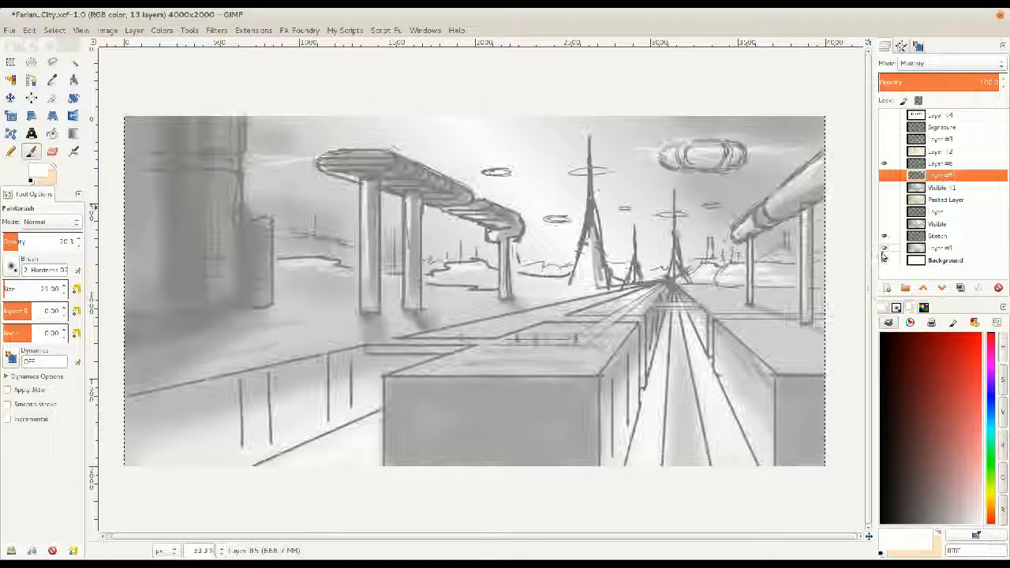
{"action": "left_click", "coordinate": [884, 224]}
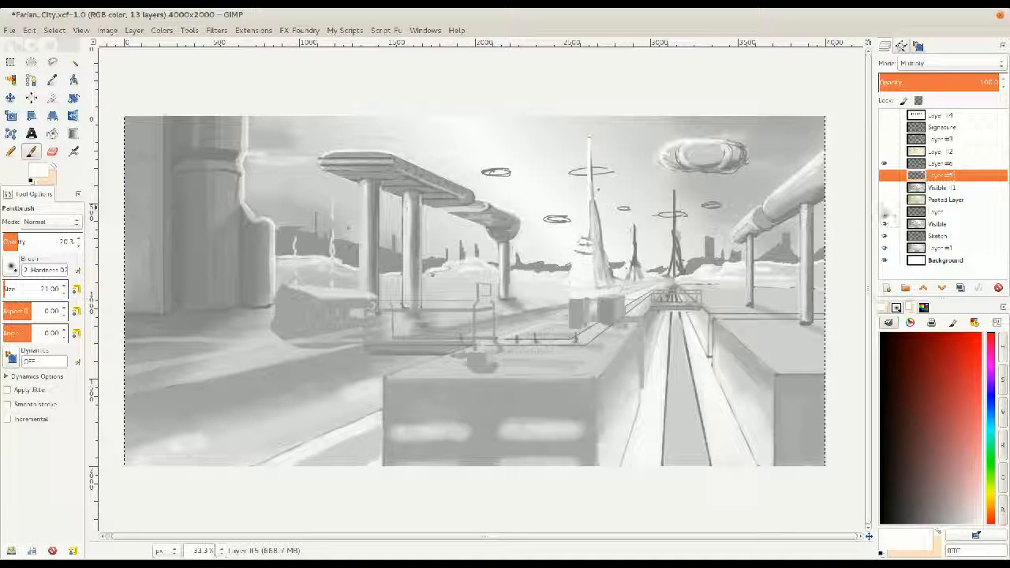
{"action": "left_click", "coordinate": [884, 212]}
{"action": "left_click", "coordinate": [884, 200]}
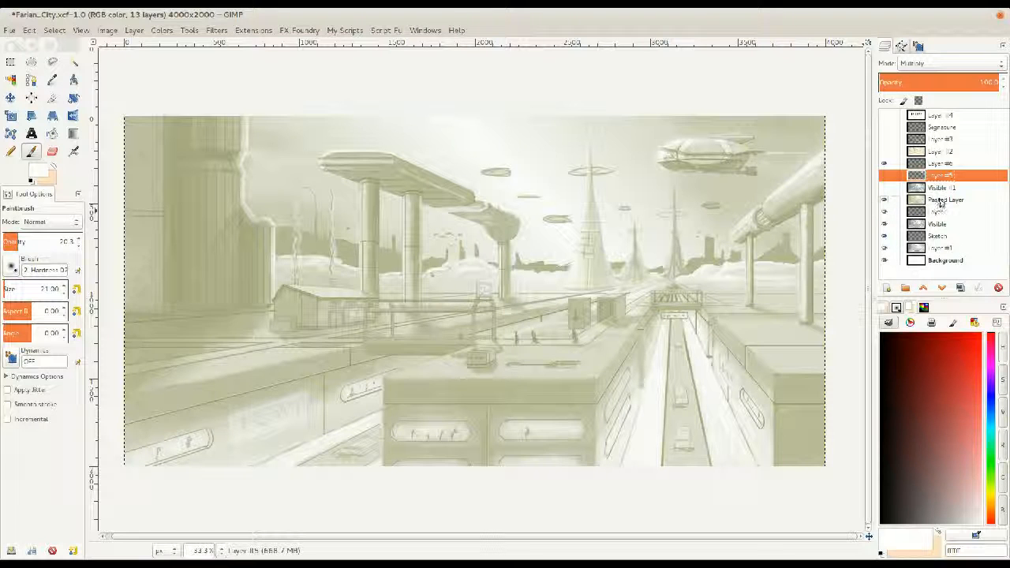
{"action": "left_click", "coordinate": [884, 188]}
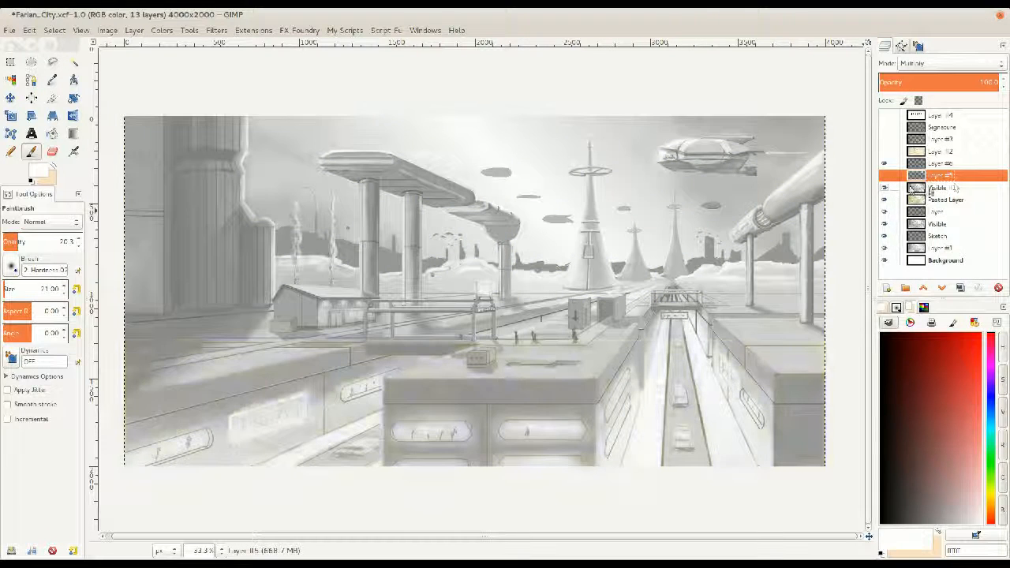
{"action": "left_click", "coordinate": [884, 176]}
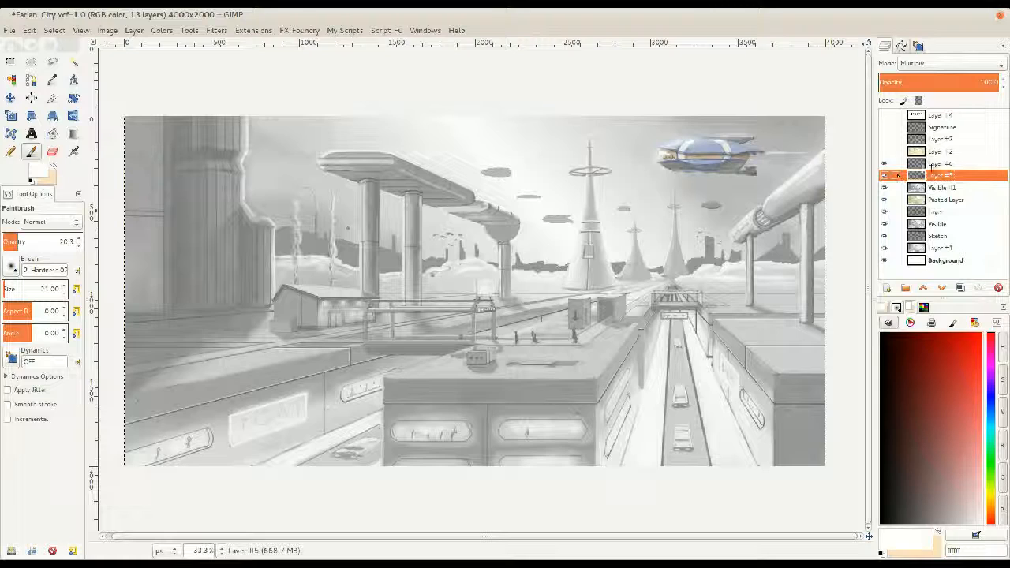
Show the colour tint of Layer #2, hide Layer #5 and save the image
{"action": "left_click", "coordinate": [884, 152]}
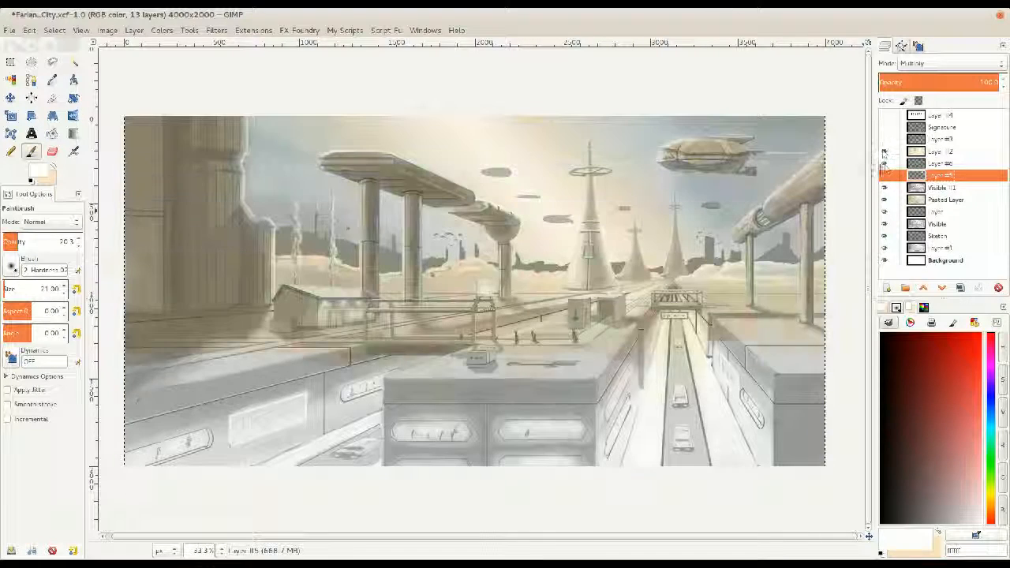
{"action": "left_click_drag", "start_coordinate": [384, 297], "coordinate": [390, 300]}
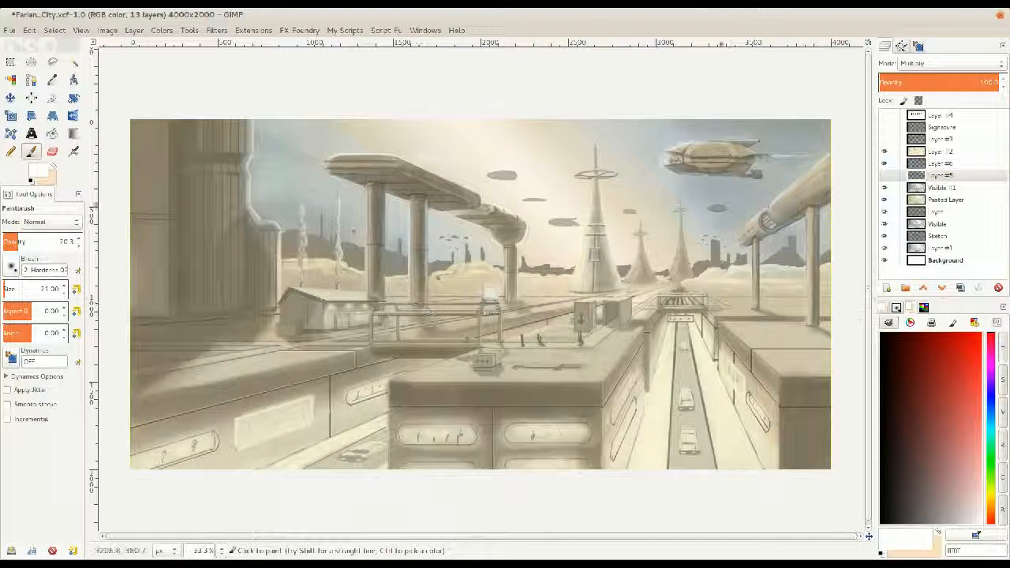
{"action": "scroll", "coordinate": [565, 248], "scroll_direction": "up", "scroll_amount": 1}
{"action": "scroll", "coordinate": [566, 249], "scroll_direction": "down", "scroll_amount": 1}
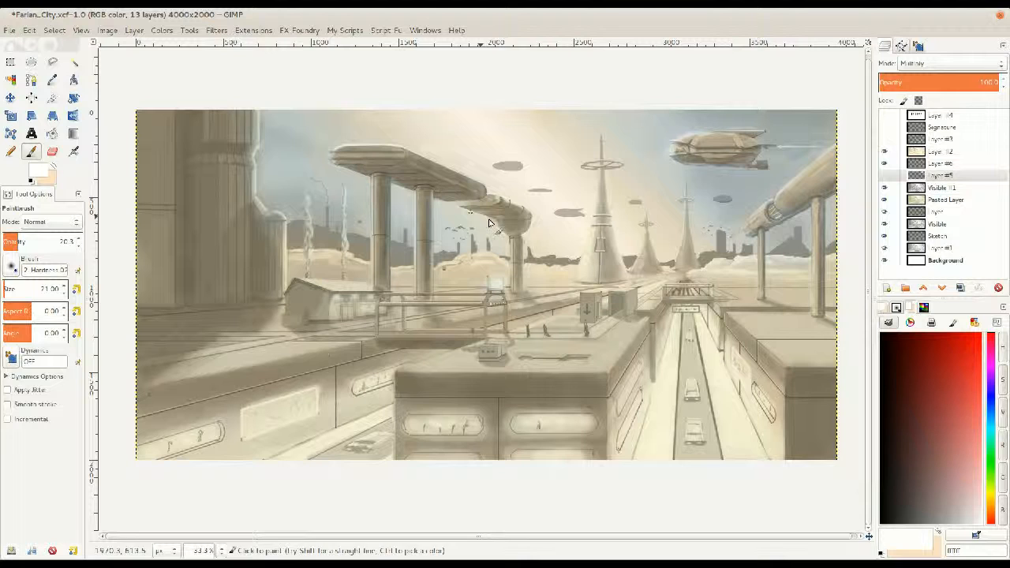
{"action": "key", "text": "ctrl+s"}
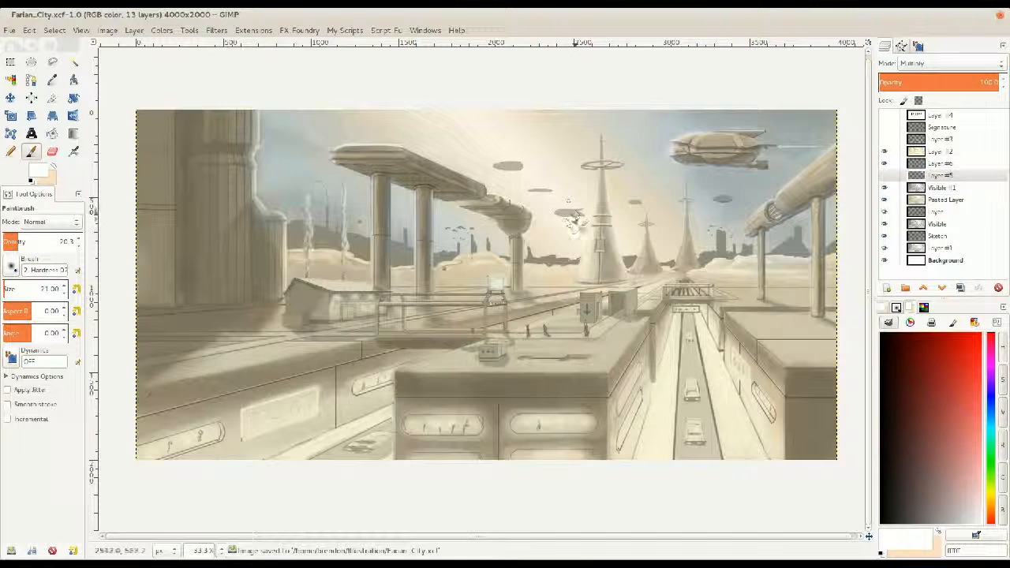
Show Layer #5 again over the tinted painting and switch to the terminal window
{"action": "left_click", "coordinate": [884, 175]}
{"action": "left_click", "coordinate": [931, 175]}
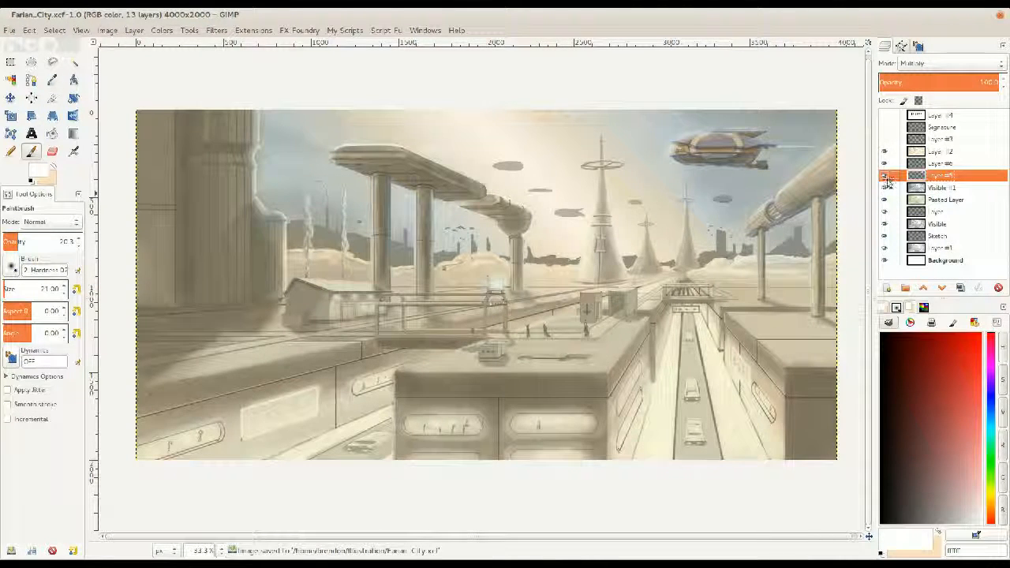
{"action": "mouse_move", "coordinate": [486, 217]}
{"action": "left_mouse_down"}
{"action": "mouse_move", "coordinate": [468, 218]}
{"action": "mouse_move", "coordinate": [475, 224]}
{"action": "left_mouse_up"}
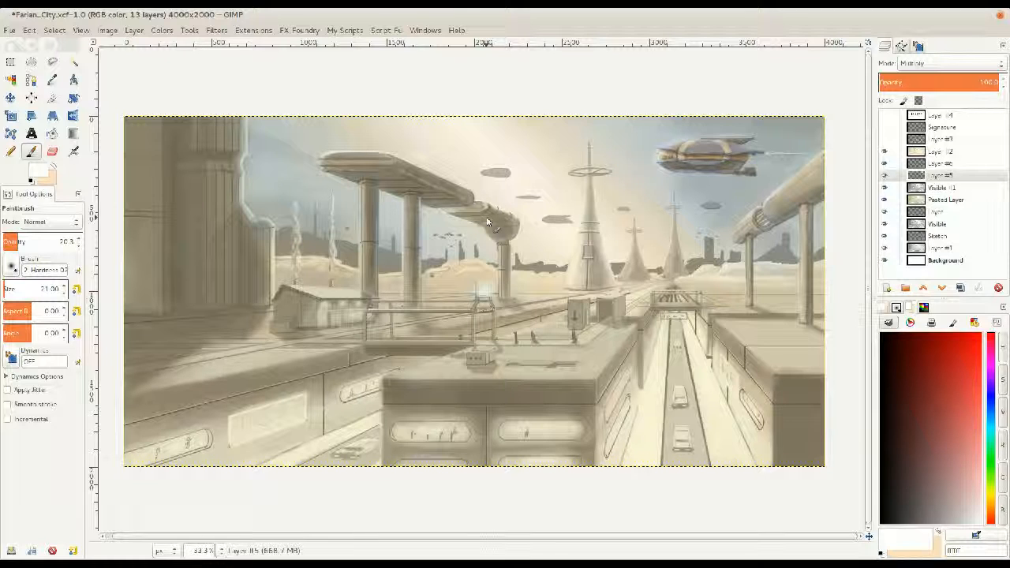
{"action": "key", "text": "alt+Tab"}
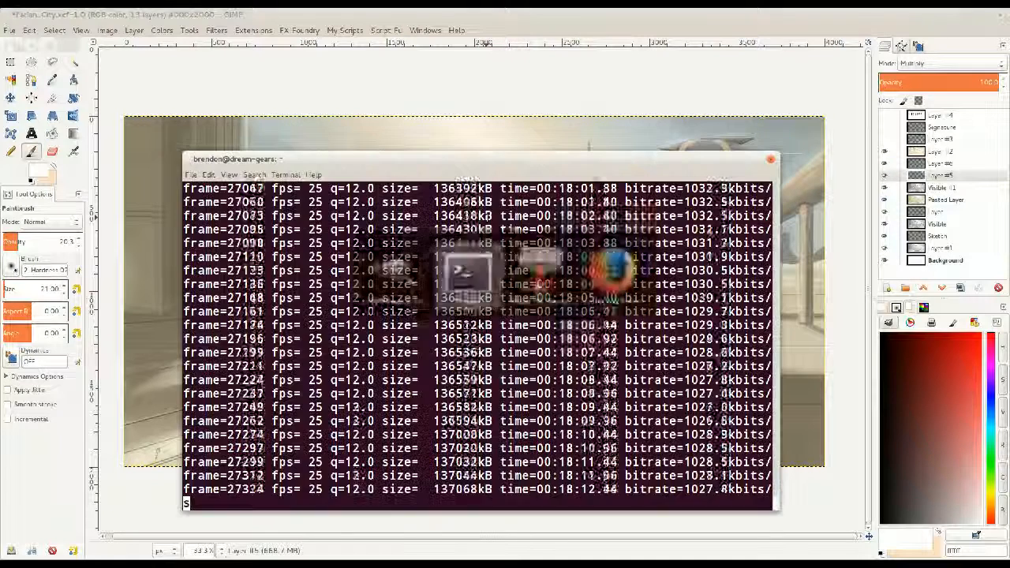